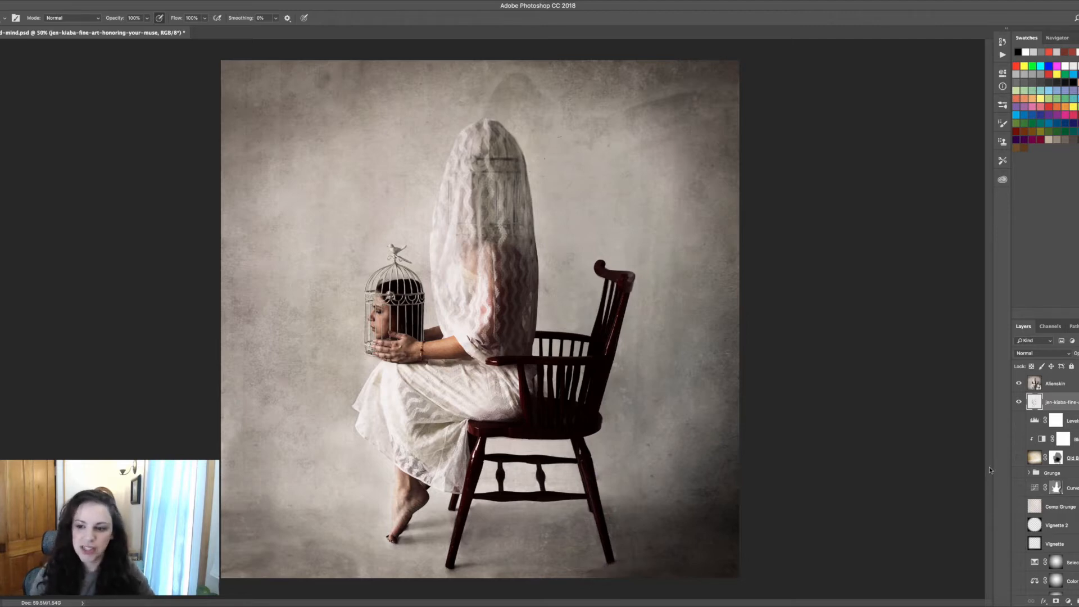
Toggle the Alienskin sketch layer on and off to compare the original sketch with the finished image
left_click(1019, 383)
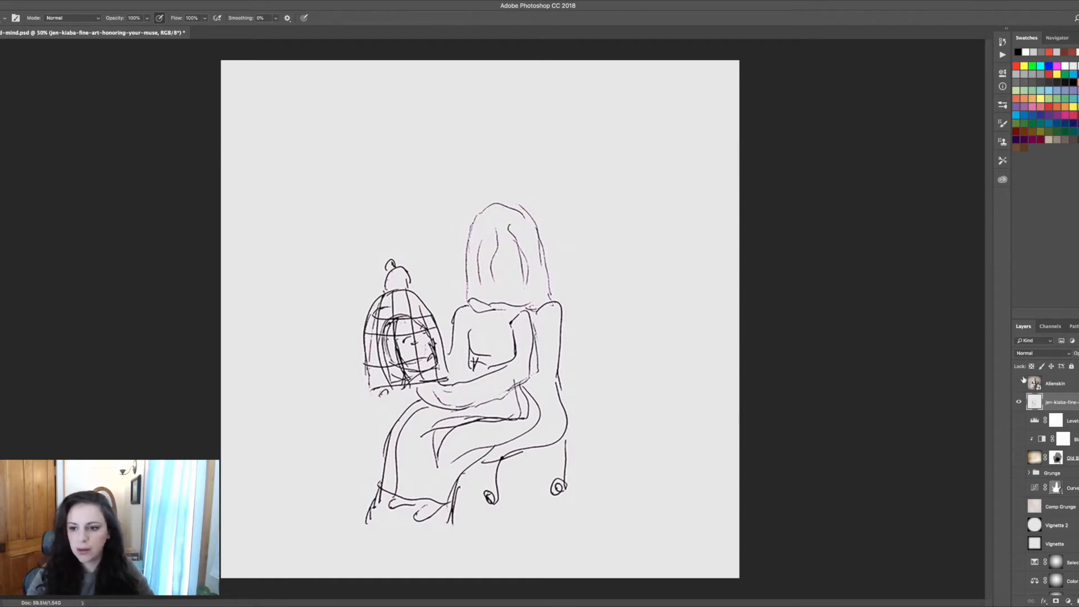
left_click(1019, 383)
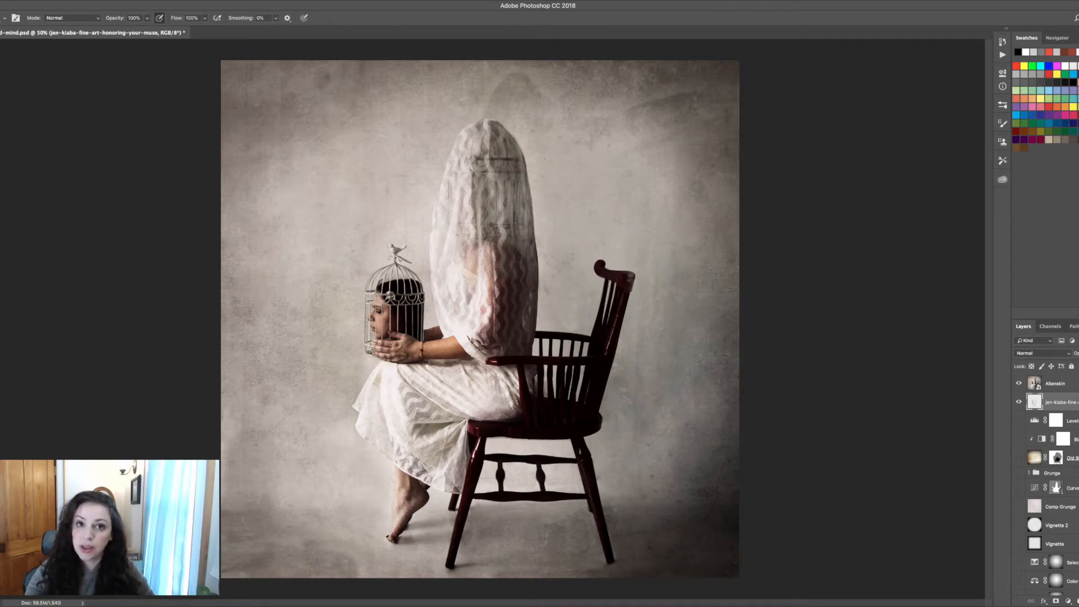
Switch to the Mind in a Cage folder in Finder and browse the source photos, then return to Photoshop
left_click(100, 605)
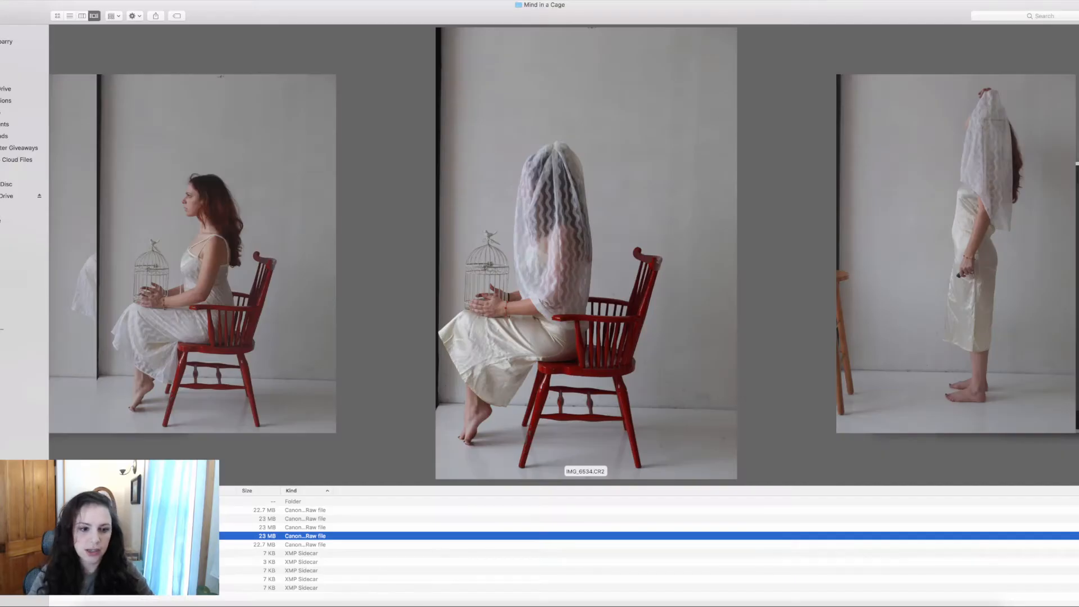
left_click(140, 509)
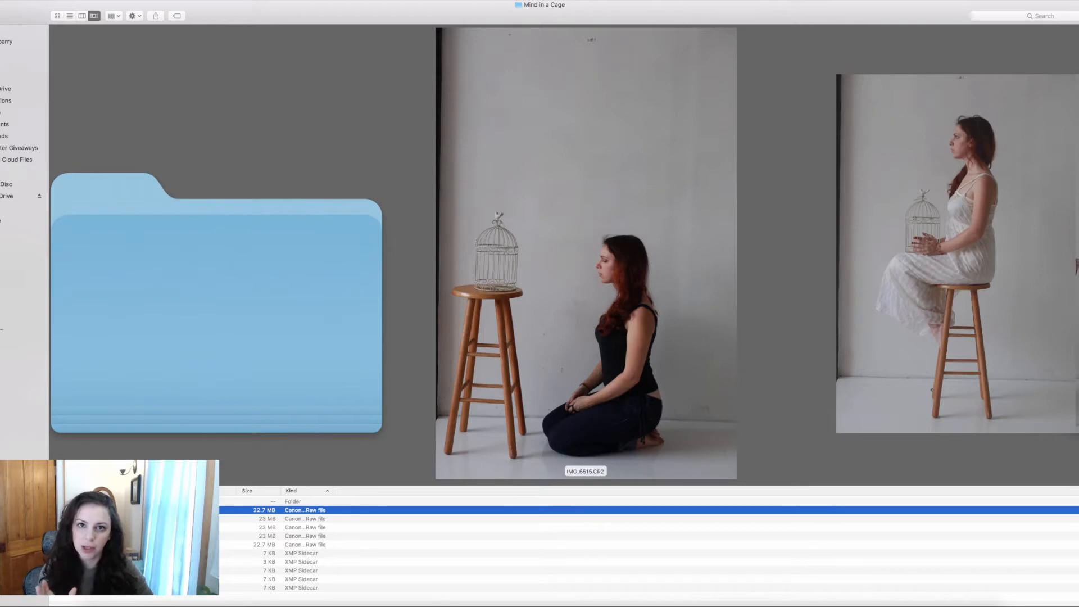
key("Right")
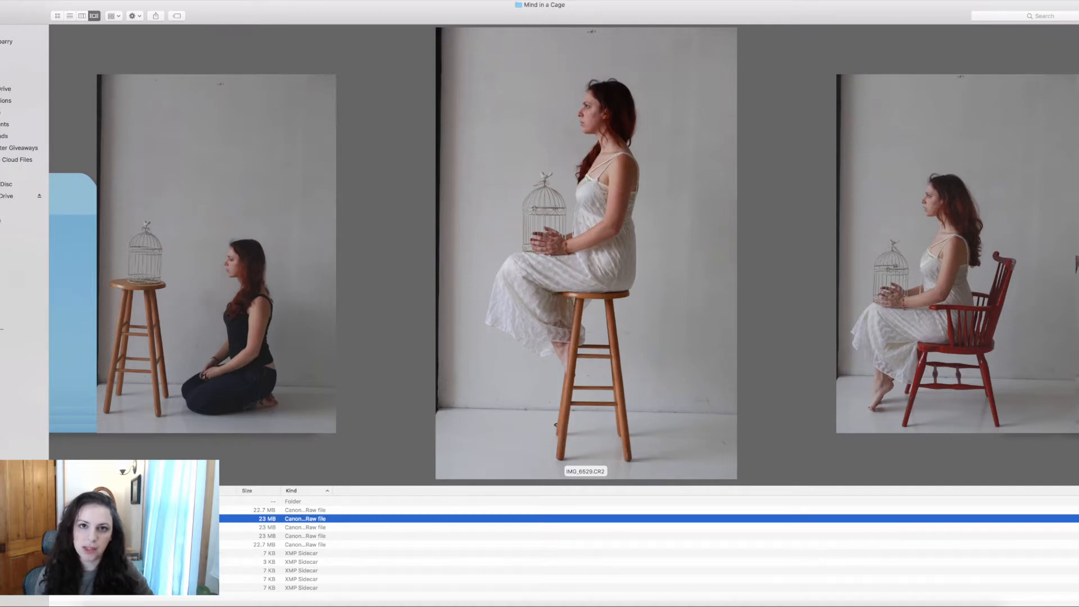
key("Right")
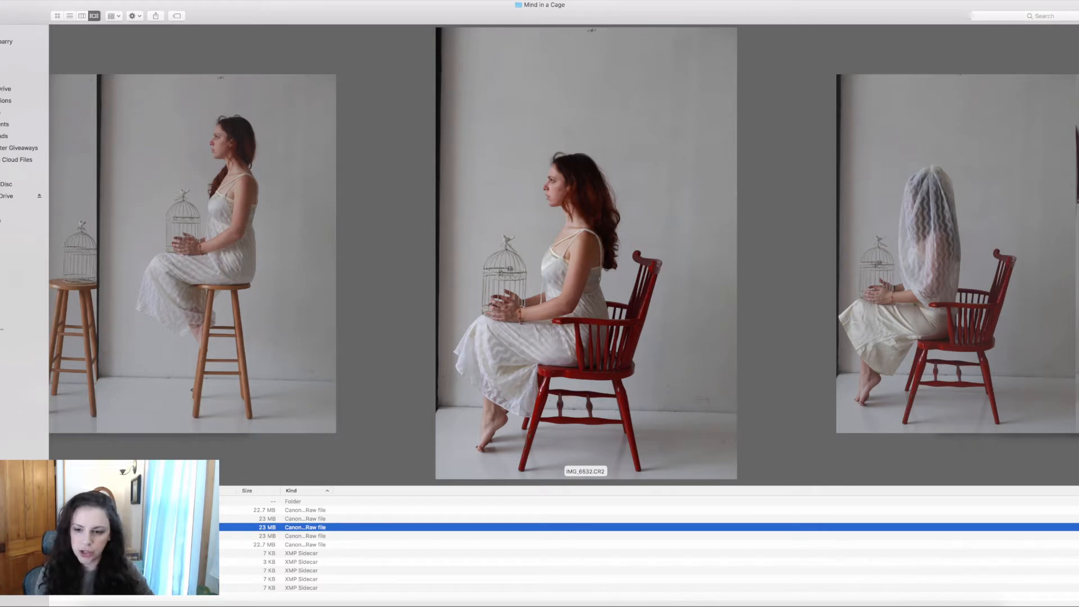
key("Down")
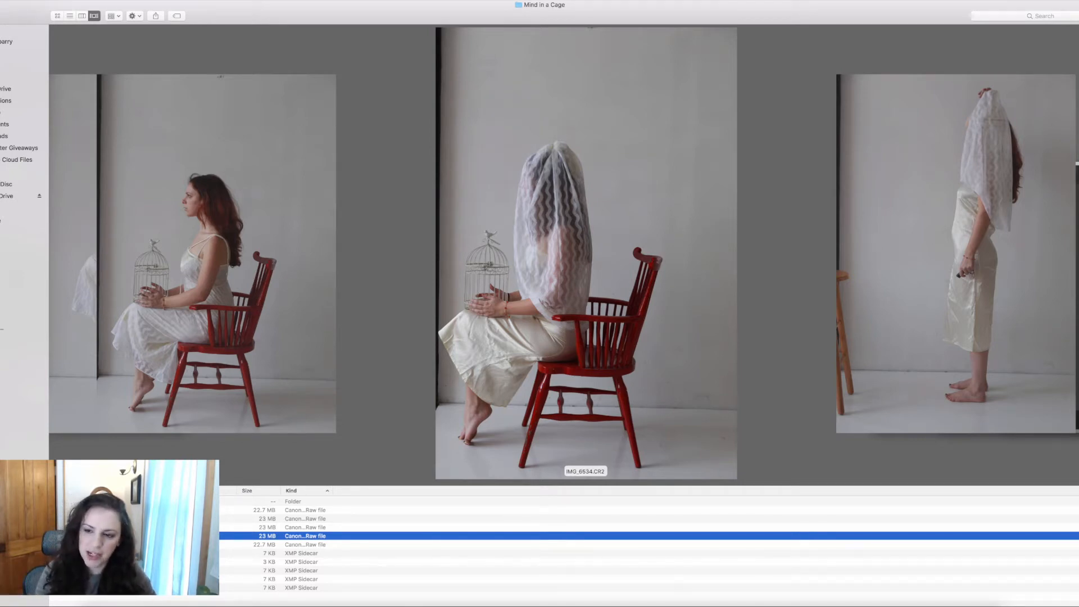
key("Right")
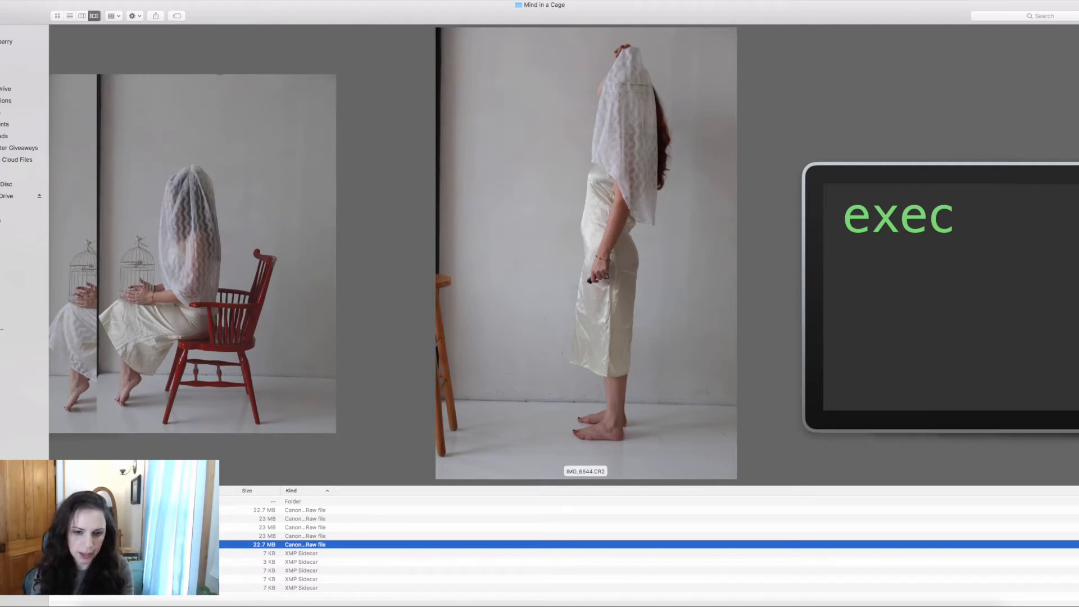
key("super+Tab")
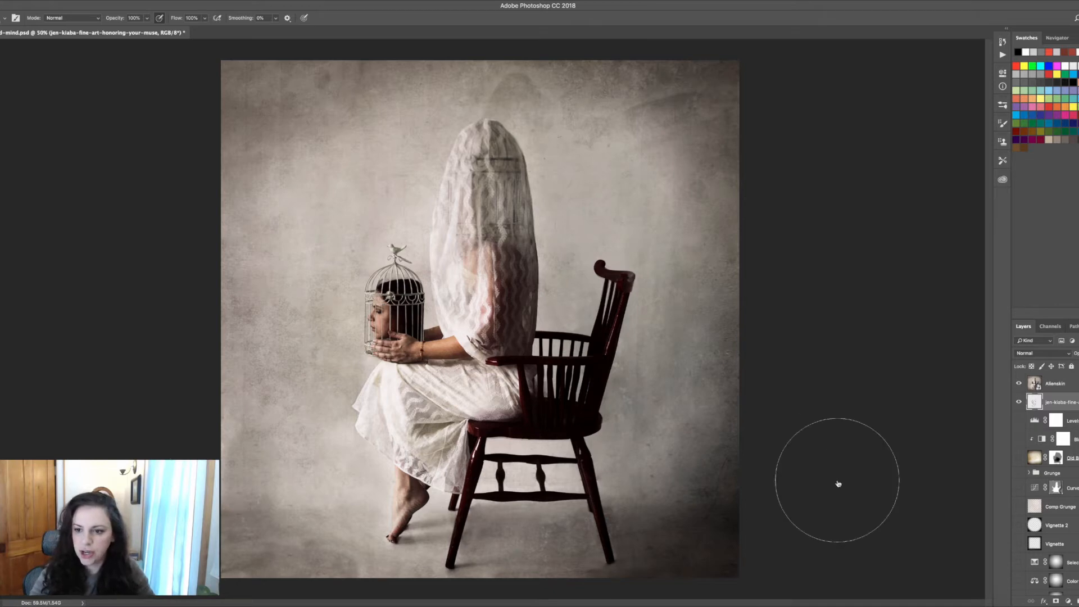
Hide the top composite and sketch layers, and show Layer 3 in the Body Changes group above the background
left_click(1018, 401)
left_click(1019, 384)
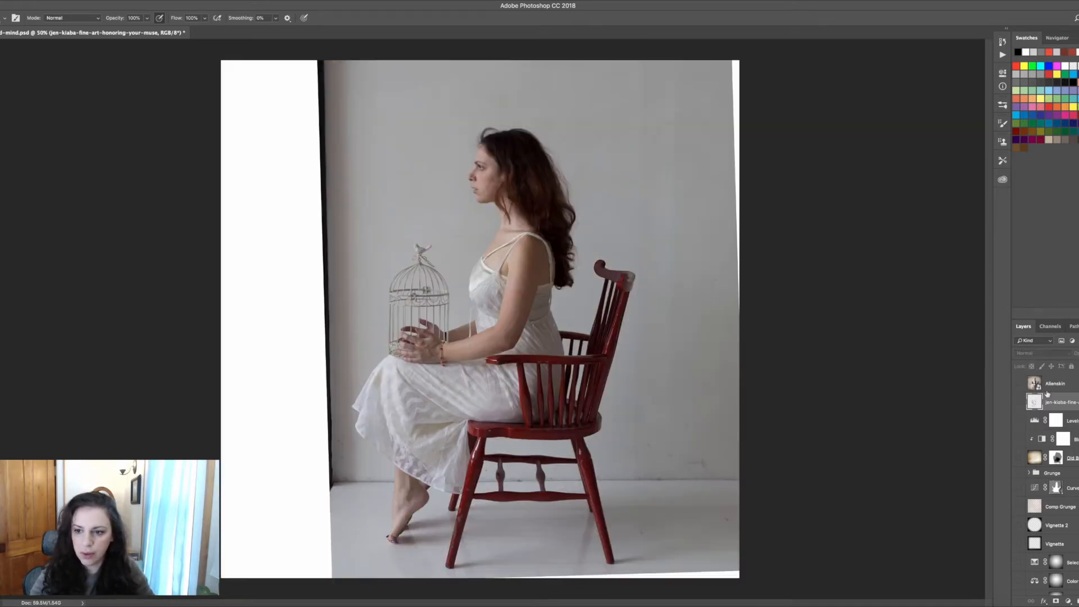
scroll(1033, 389, "down", 6)
scroll(1045, 484, "down", 4)
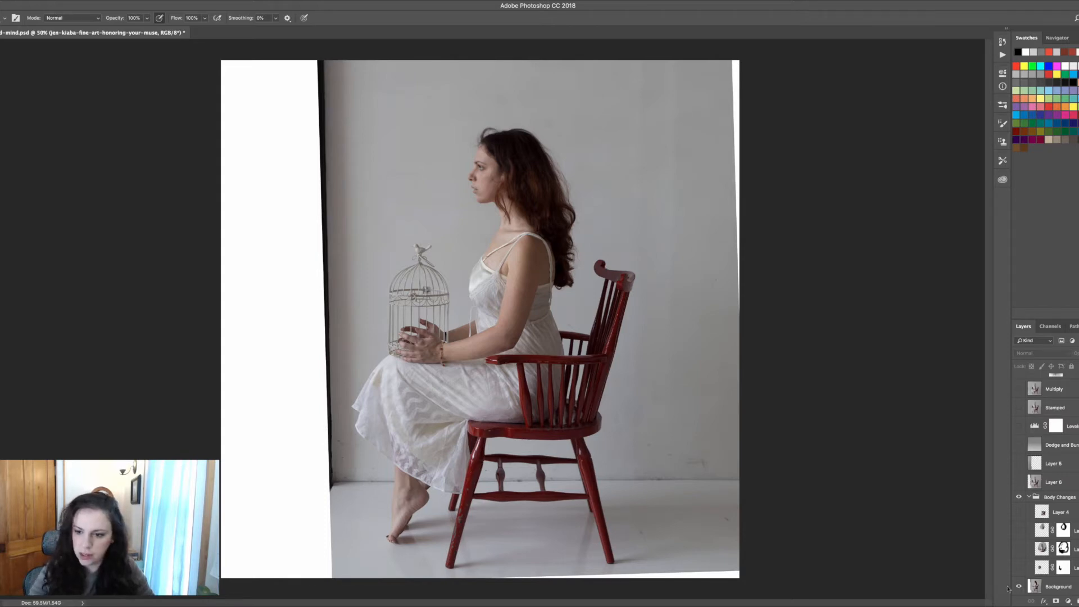
left_click(1019, 569)
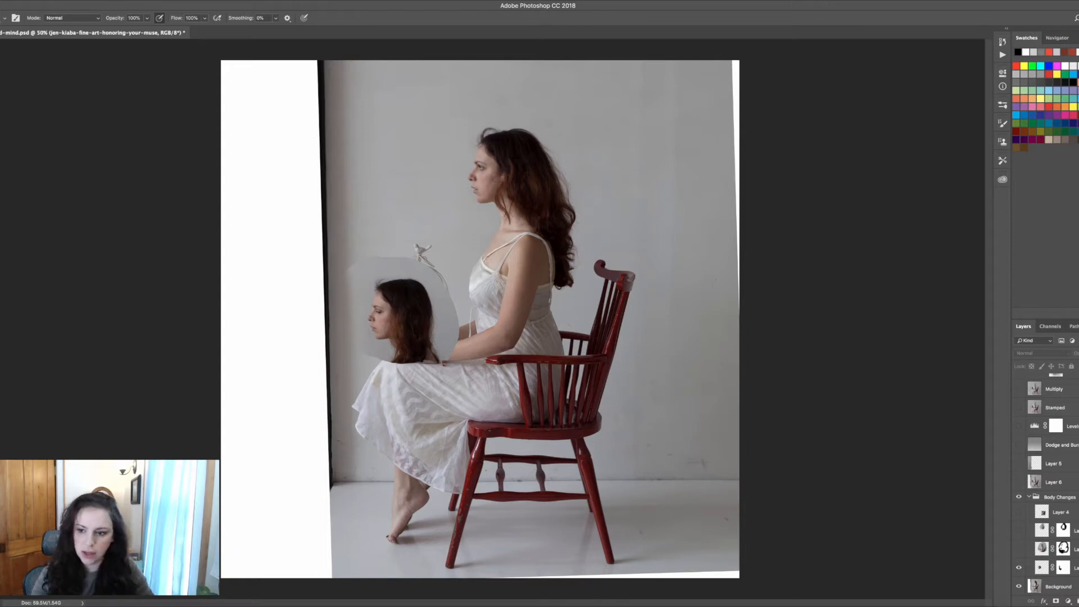
Temporarily disable Layer 3's layer mask to examine the unmasked head layer, then enable the mask again
left_click(1064, 569)
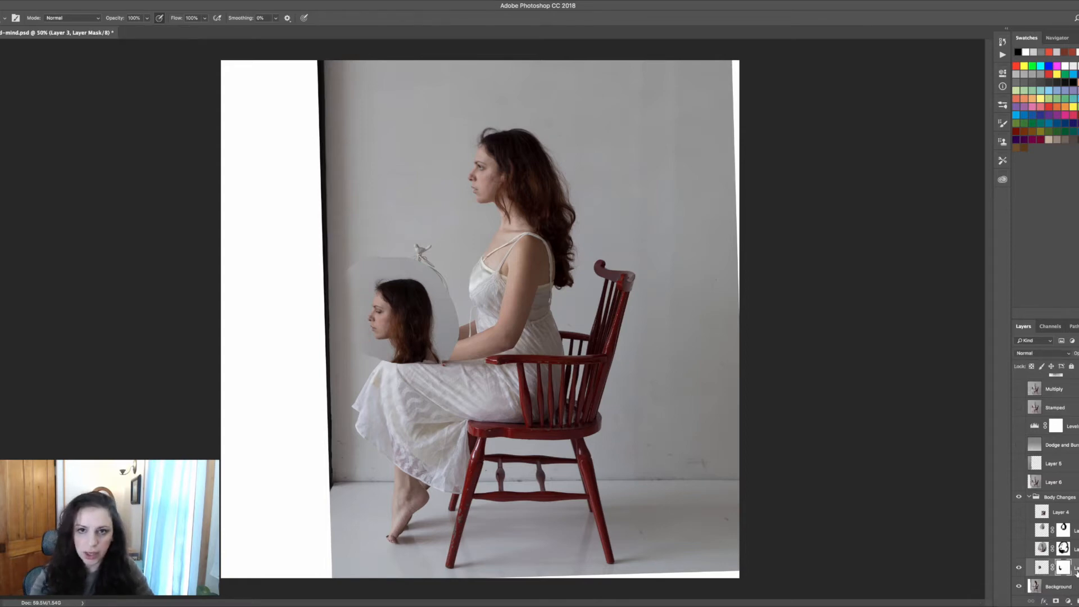
right_click(1064, 570)
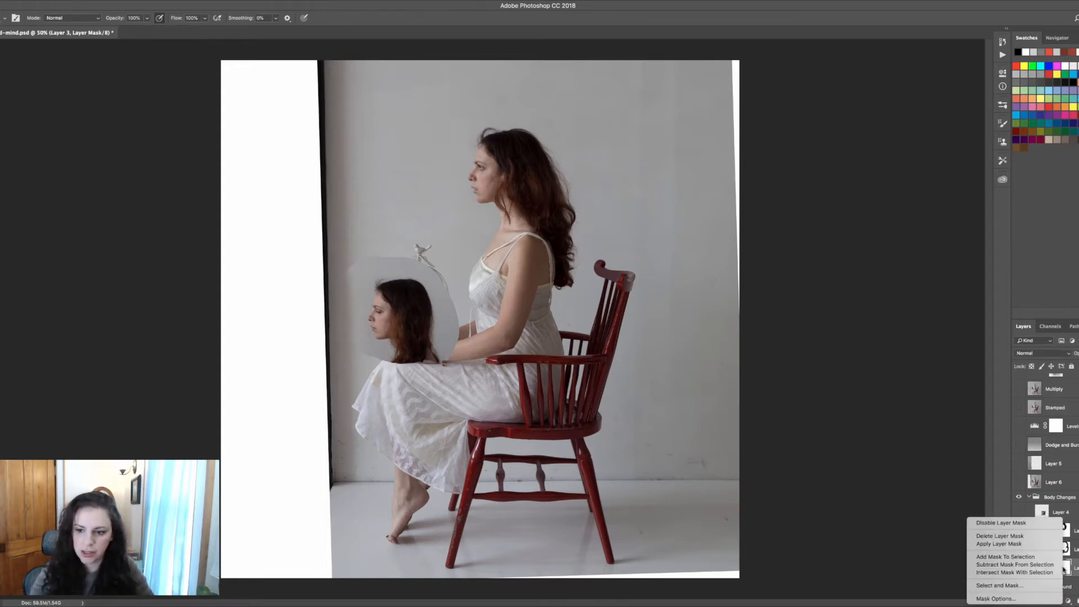
left_click(1047, 524)
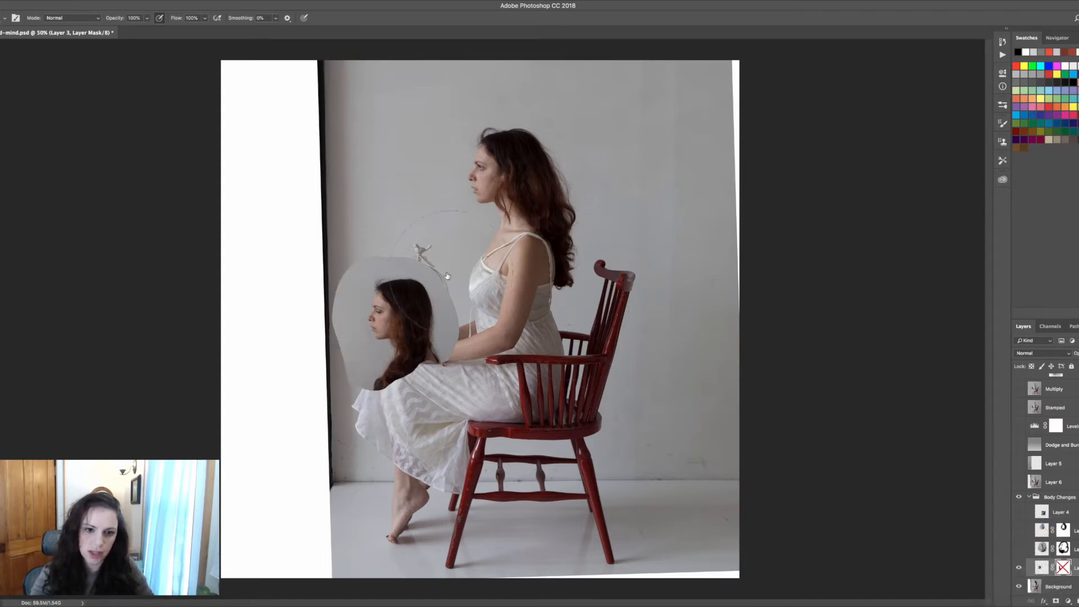
key("l")
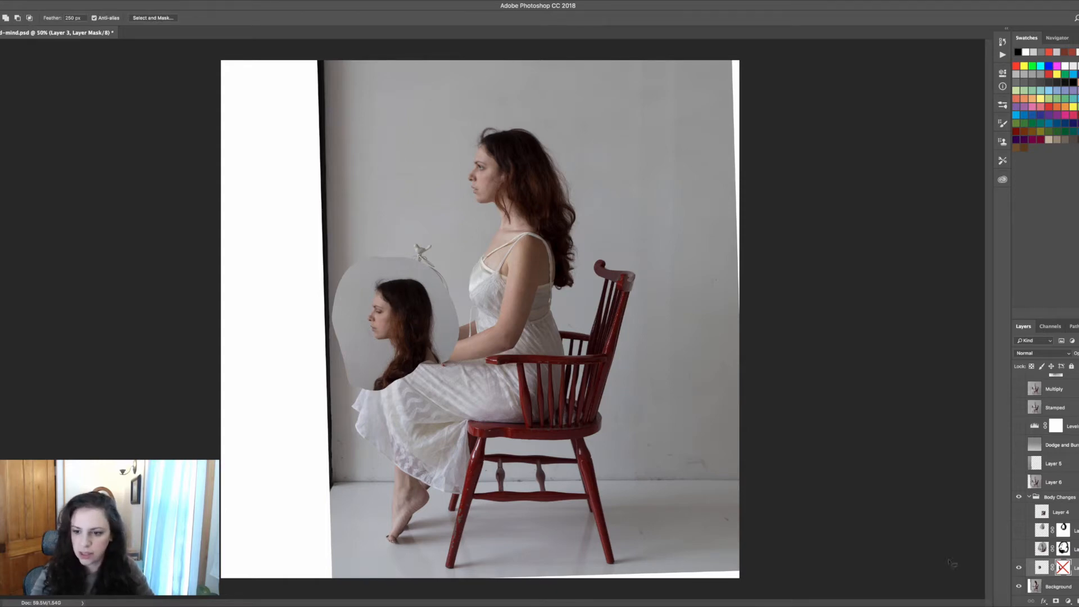
right_click(1071, 570)
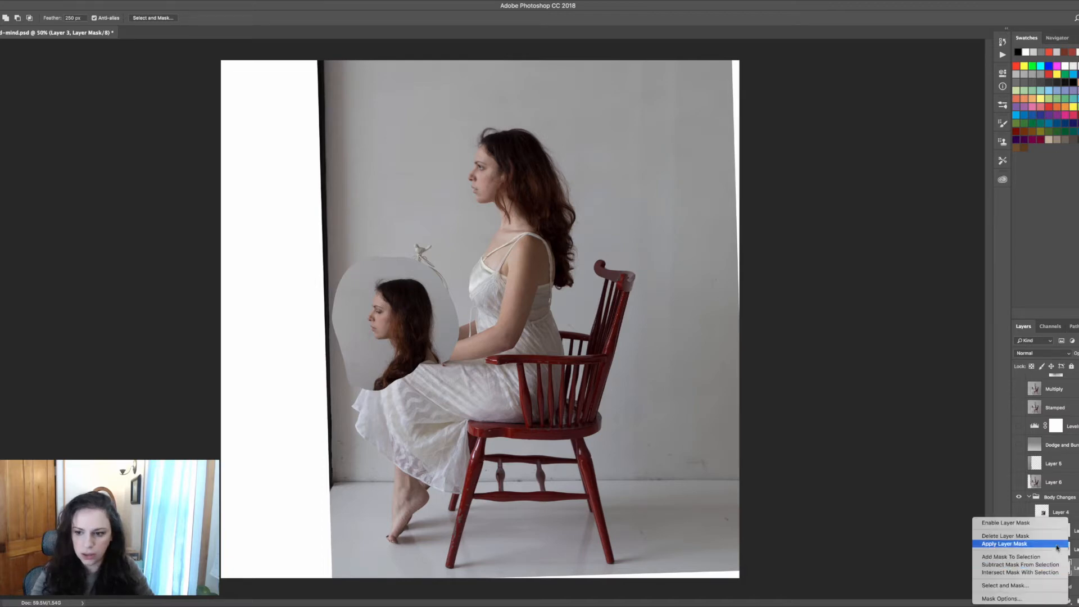
left_click(1049, 529)
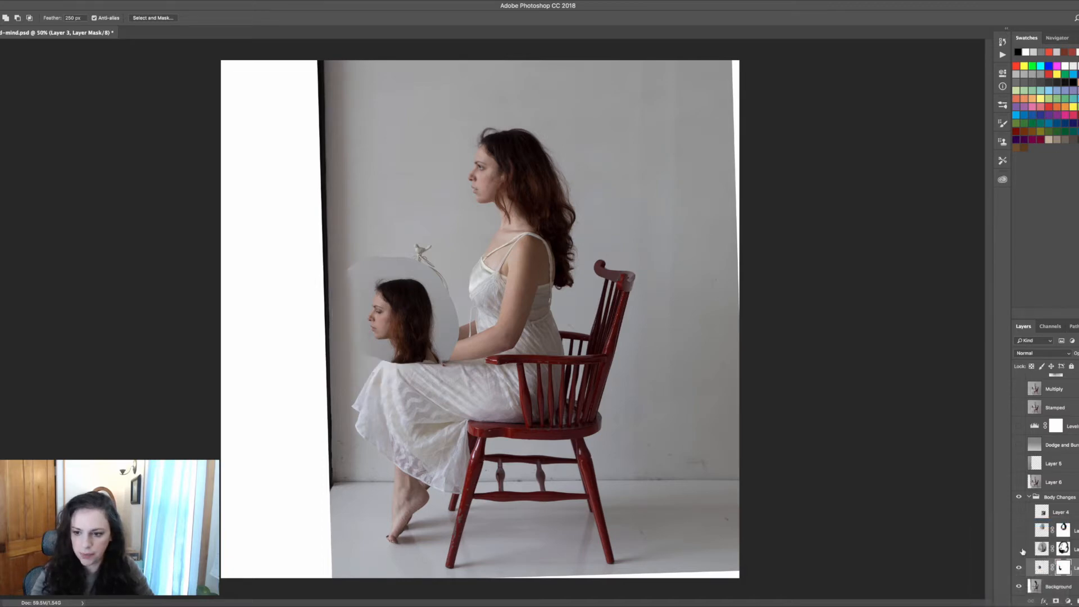
Show Layer 2 with the veiled figure and toggle Layer 3 on and off to compare the caged head
left_click(1021, 549)
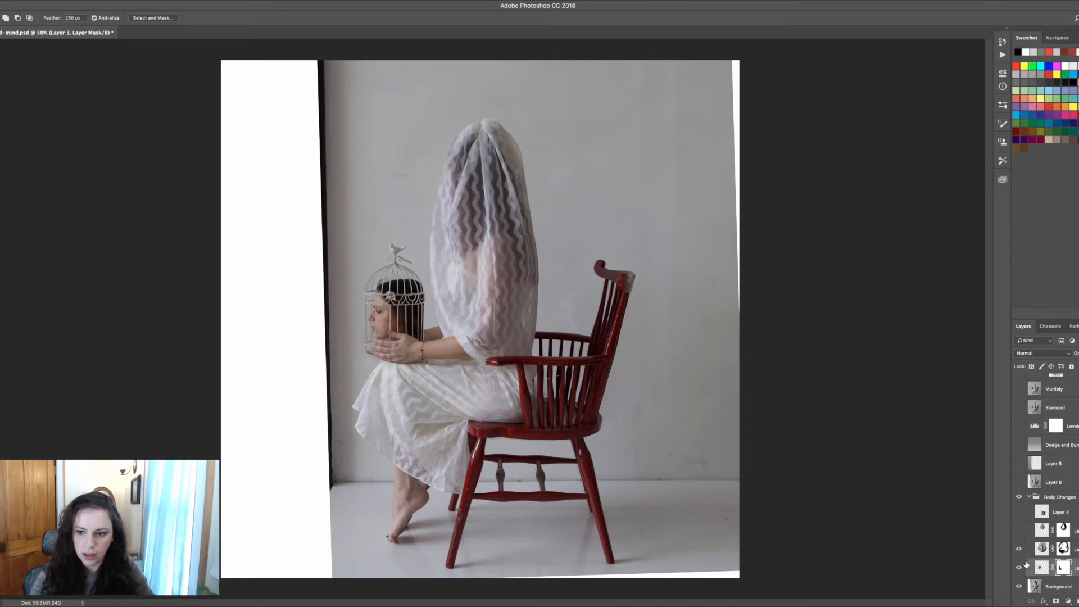
left_click(1020, 567)
left_click(1019, 568)
left_click(1019, 568)
left_click(1019, 567)
left_click(1019, 568)
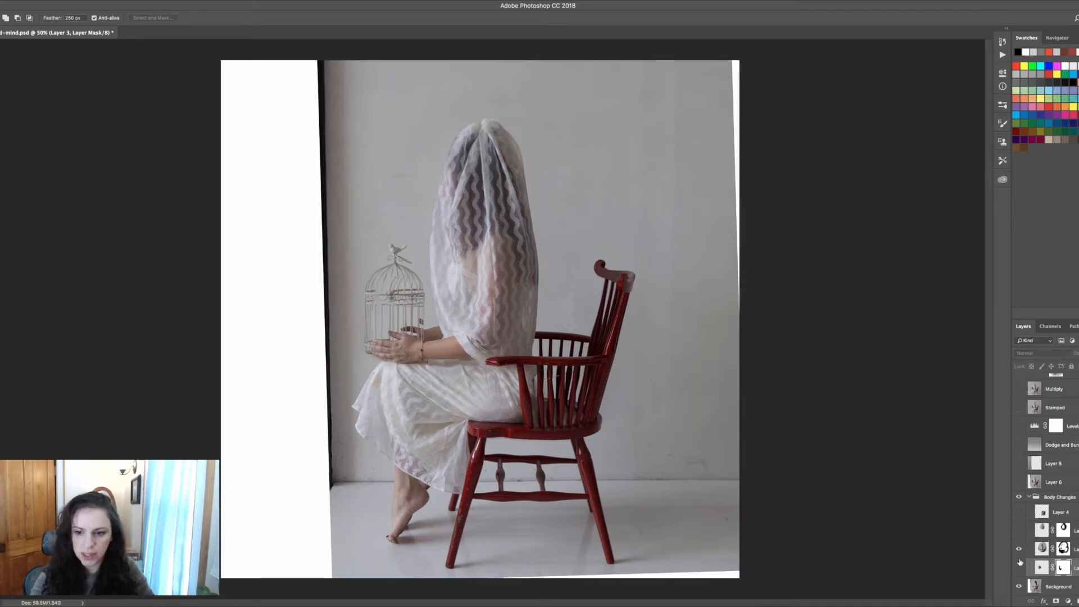
left_click(1019, 568)
Temporarily disable Layer 2's layer mask to examine the unmasked veil, then enable the mask again
left_click(1061, 549)
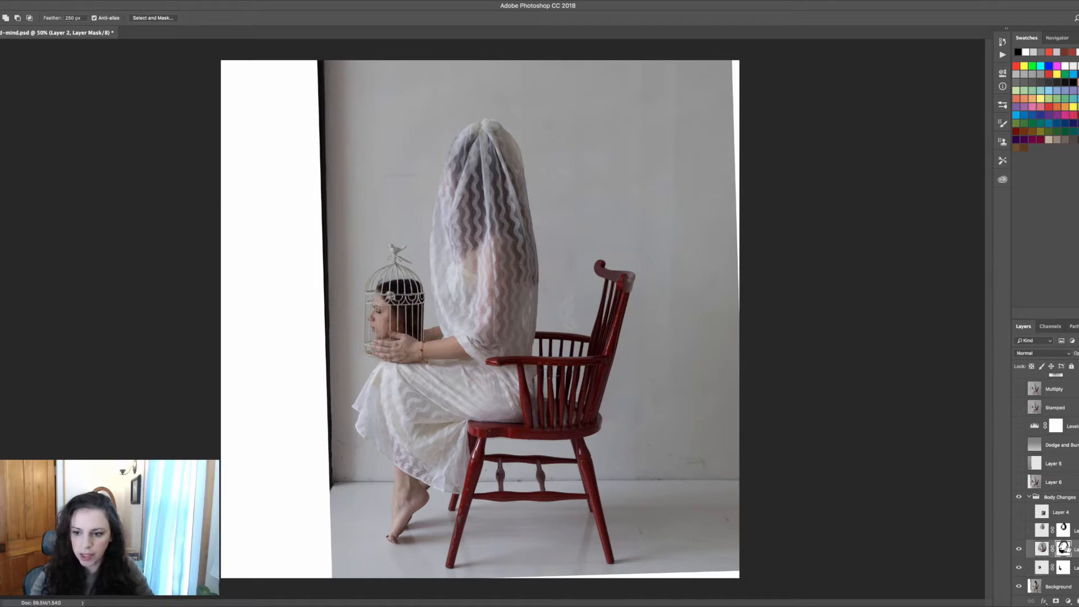
right_click(1061, 549)
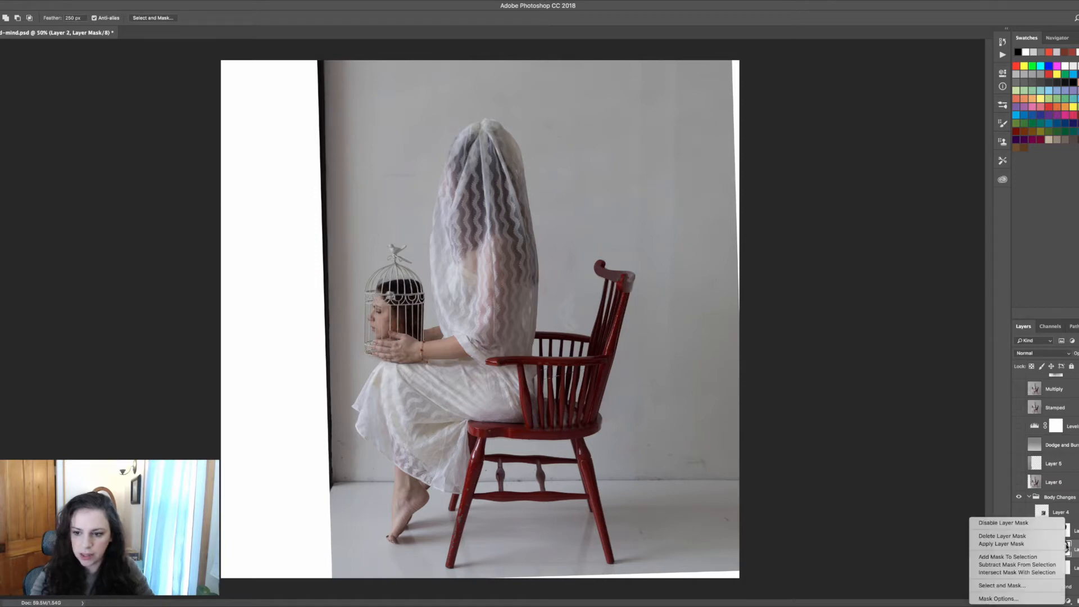
left_click(1047, 523)
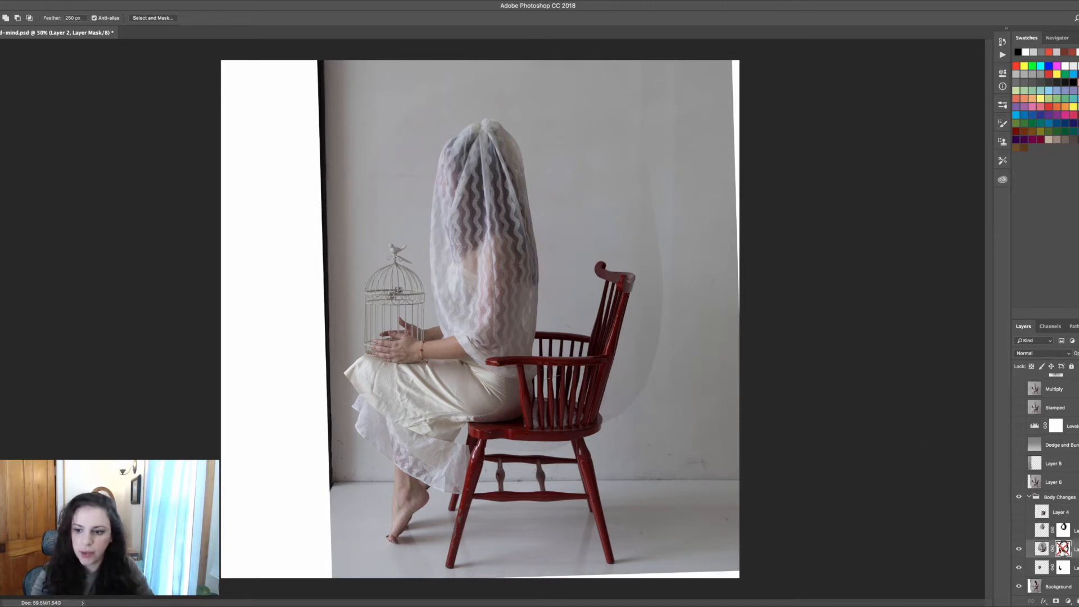
left_click(1061, 548, "shift")
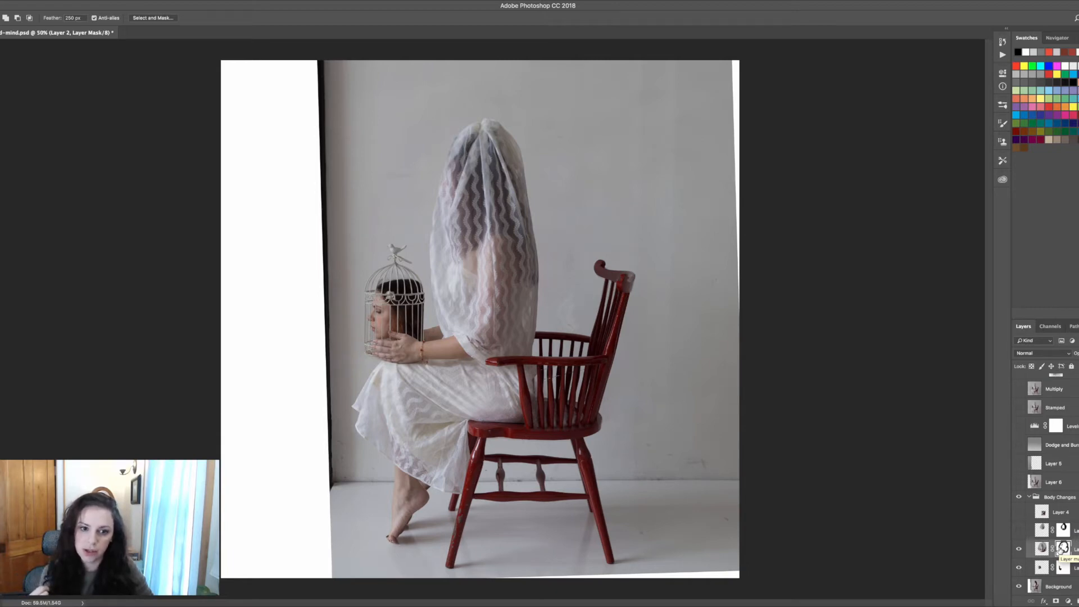
Zoom to 200% on the caged head and try tracing a cage bar with the Magnetic Lasso tool
key("super+plus")
key("super+plus")
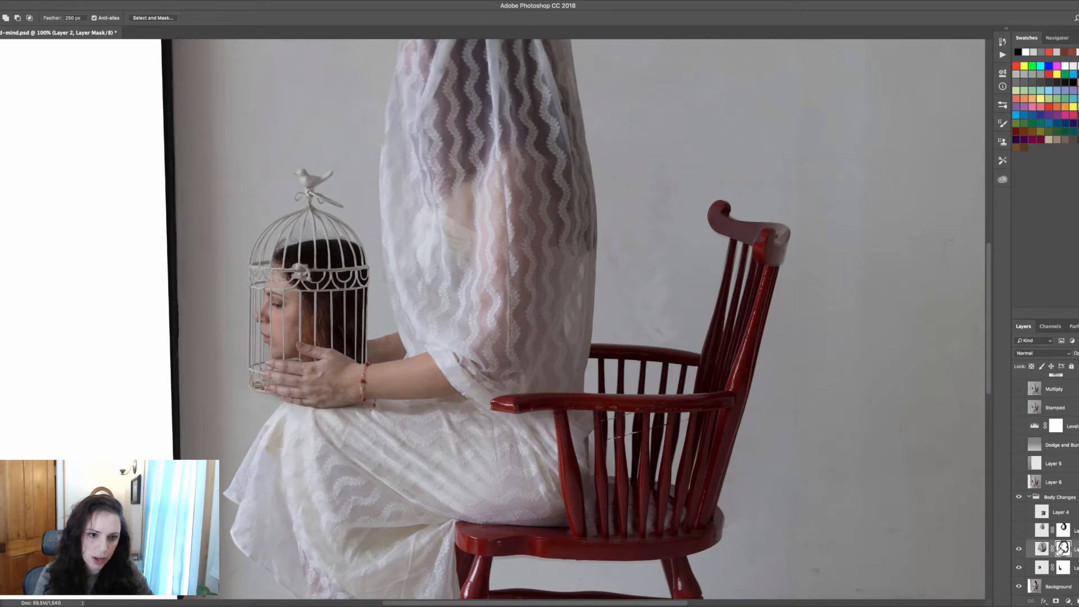
key("super+plus")
key("z")
left_click_drag(125, 270, 366, 284)
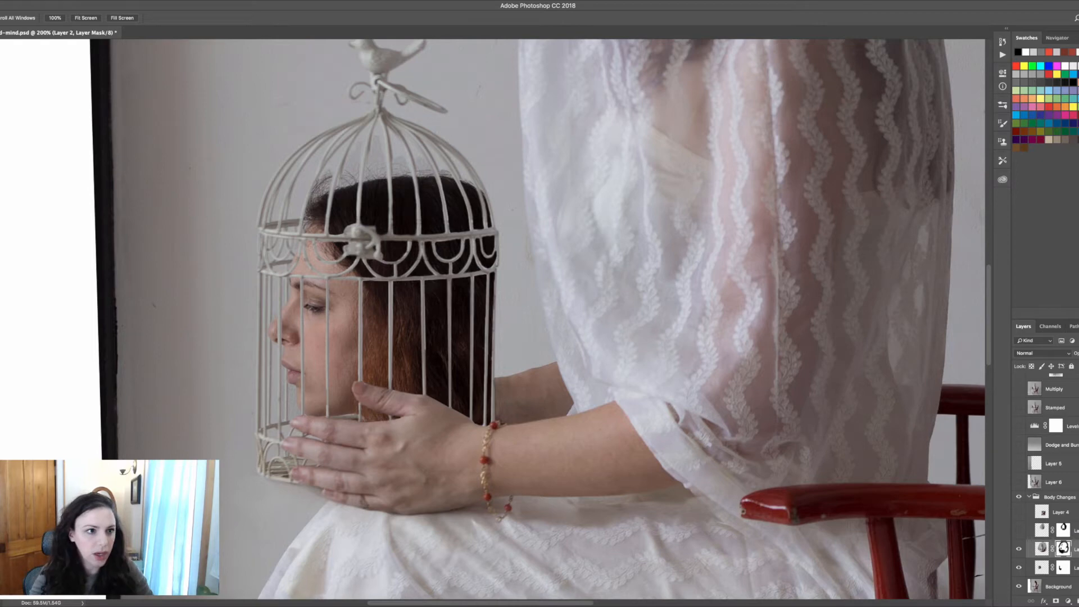
key("l")
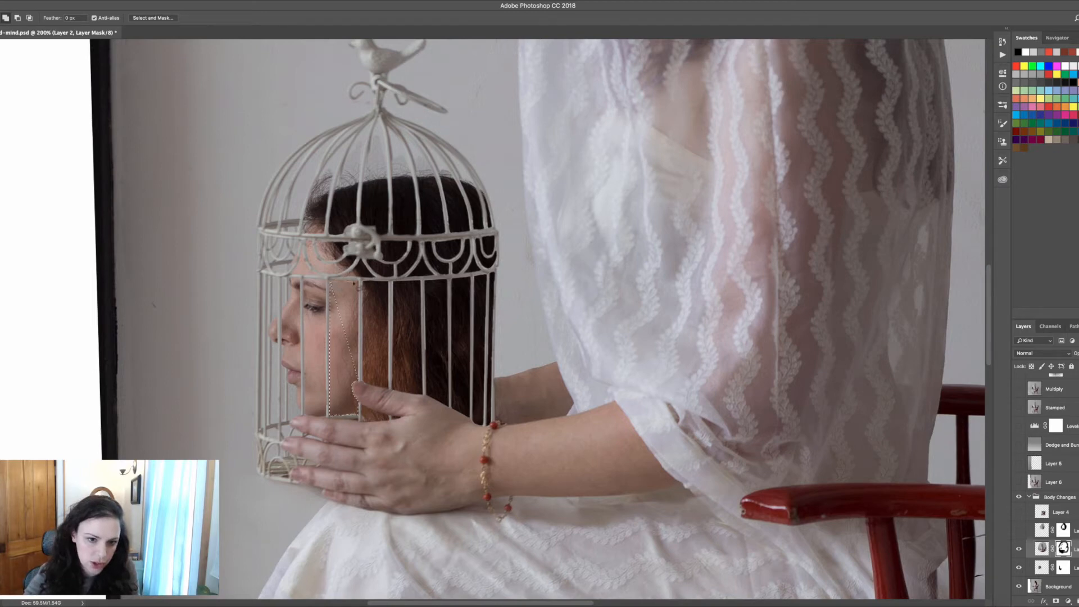
left_click(359, 281)
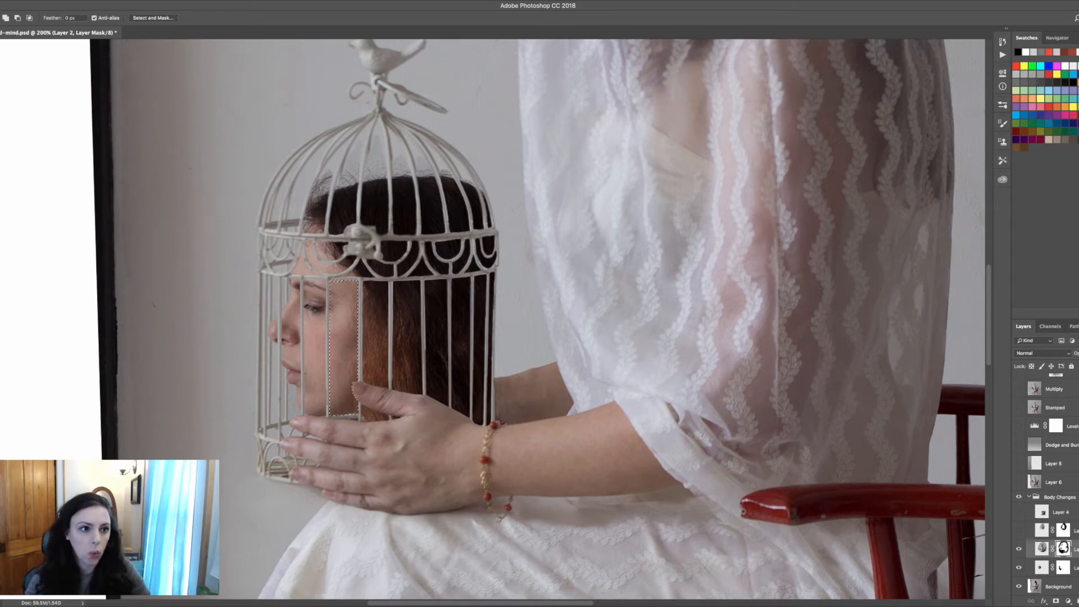
left_click(0, 68)
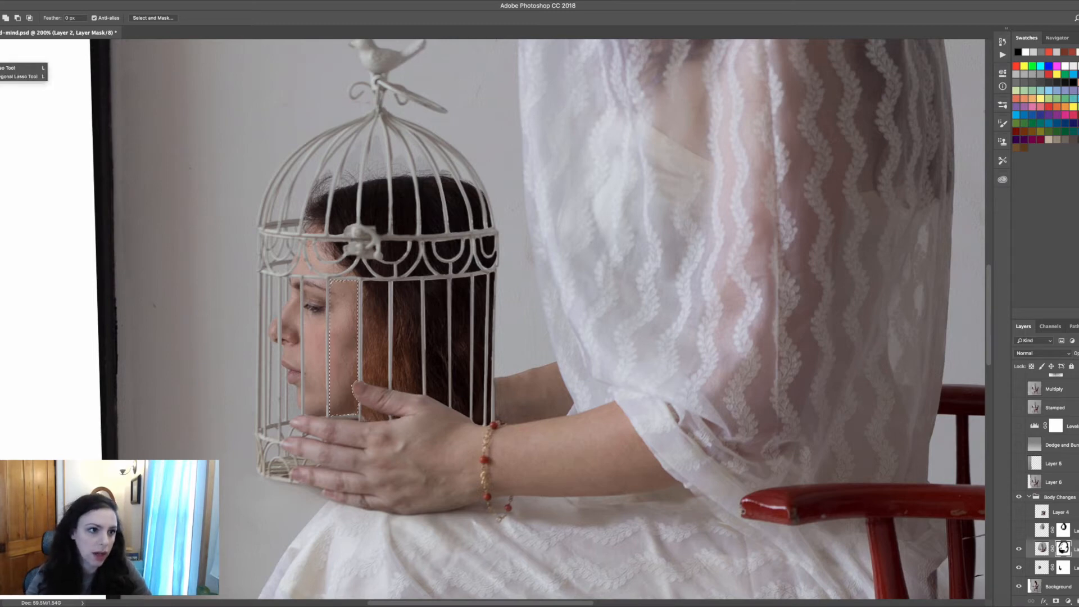
left_click(0, 111)
left_click(0, 313)
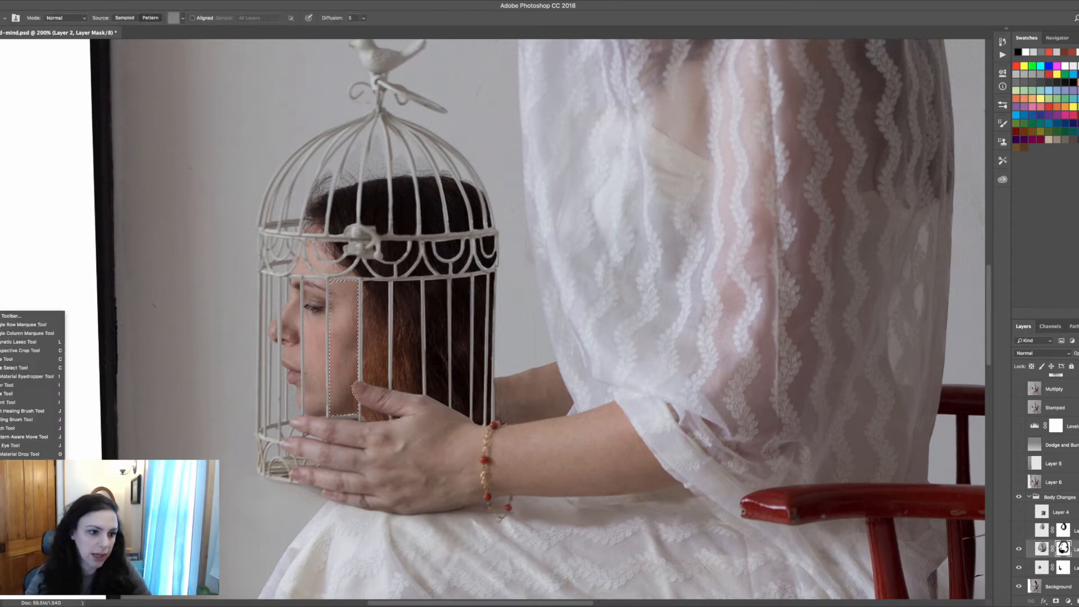
left_click(34, 342)
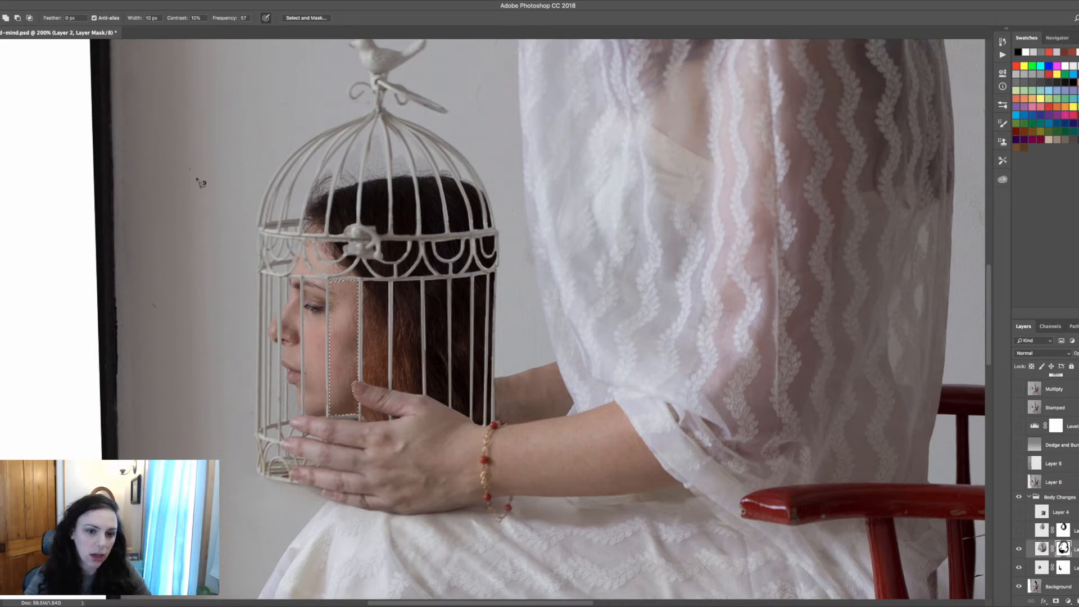
left_click(370, 144)
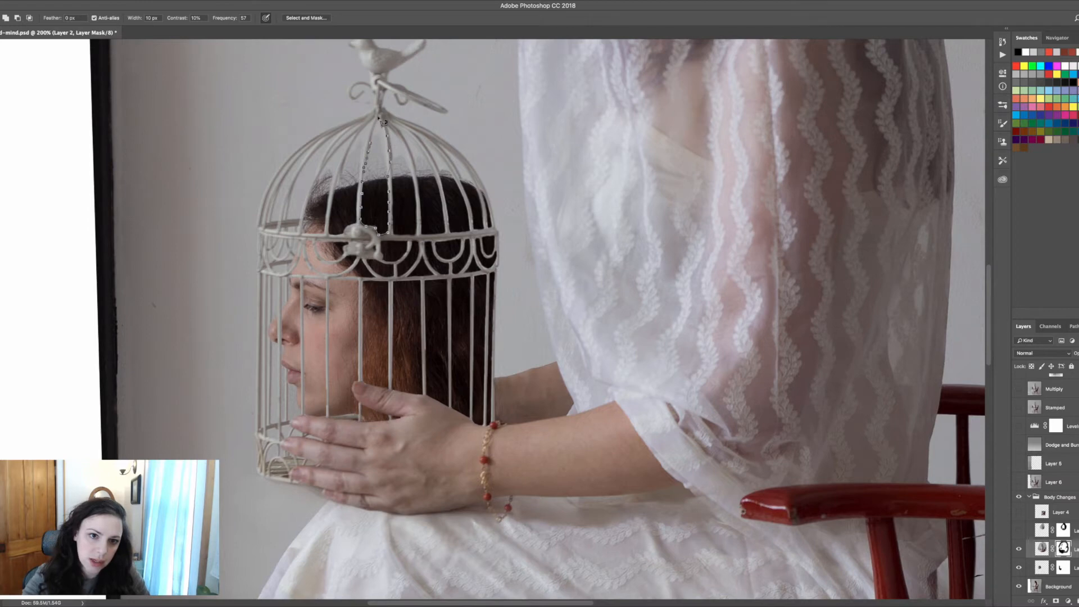
key("Escape")
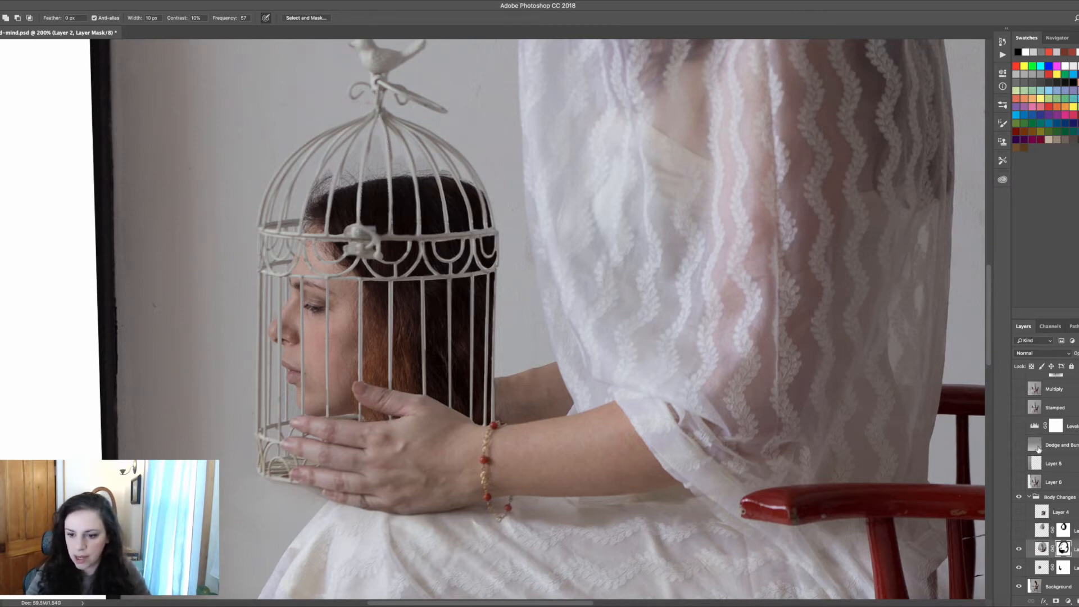
Show the layer above Layer 2 in the Body Changes group to add the tall veil over the figure
key("ctrl+minus")
key("ctrl+minus")
key("ctrl+minus")
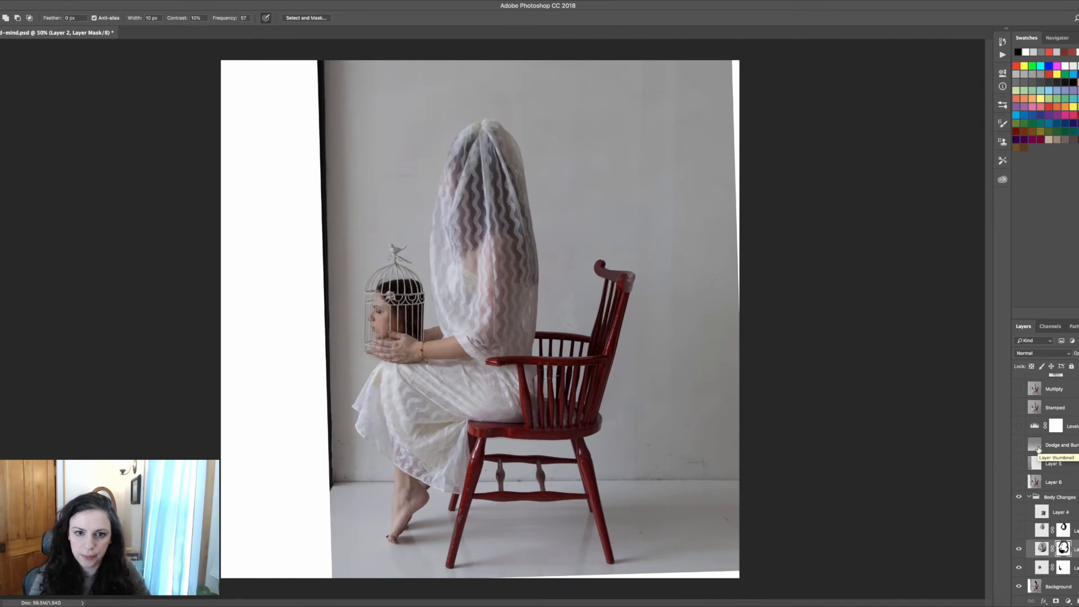
left_click(1019, 530)
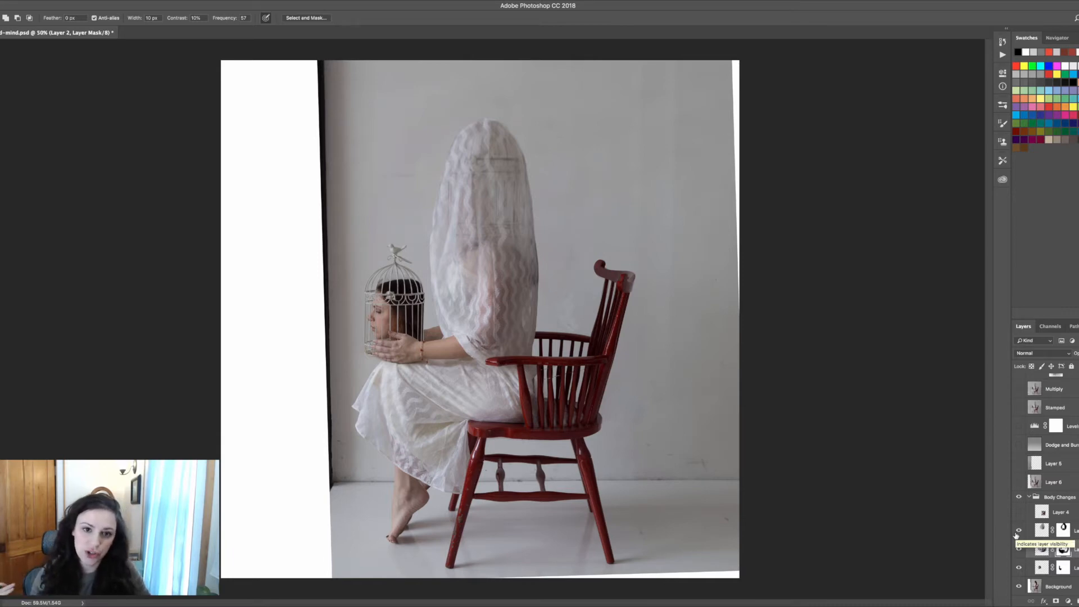
Temporarily disable Layer 1's layer mask to examine the unmasked veil, then enable the mask again
right_click(1063, 530)
left_click(1061, 528)
left_click(1063, 532)
right_click(1062, 530)
left_click(1043, 525)
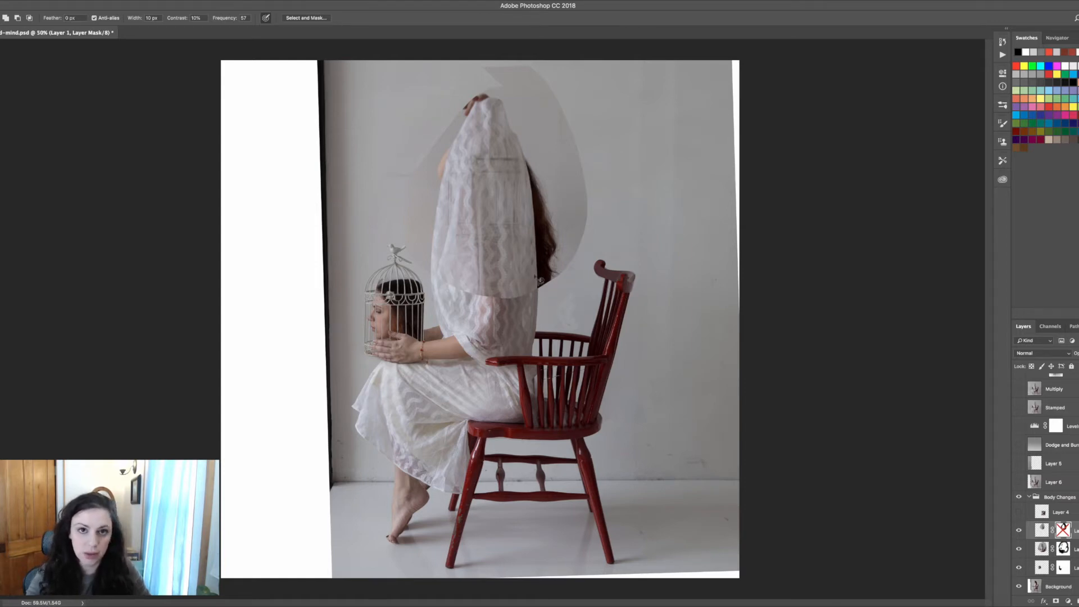
left_click(1063, 531, "shift")
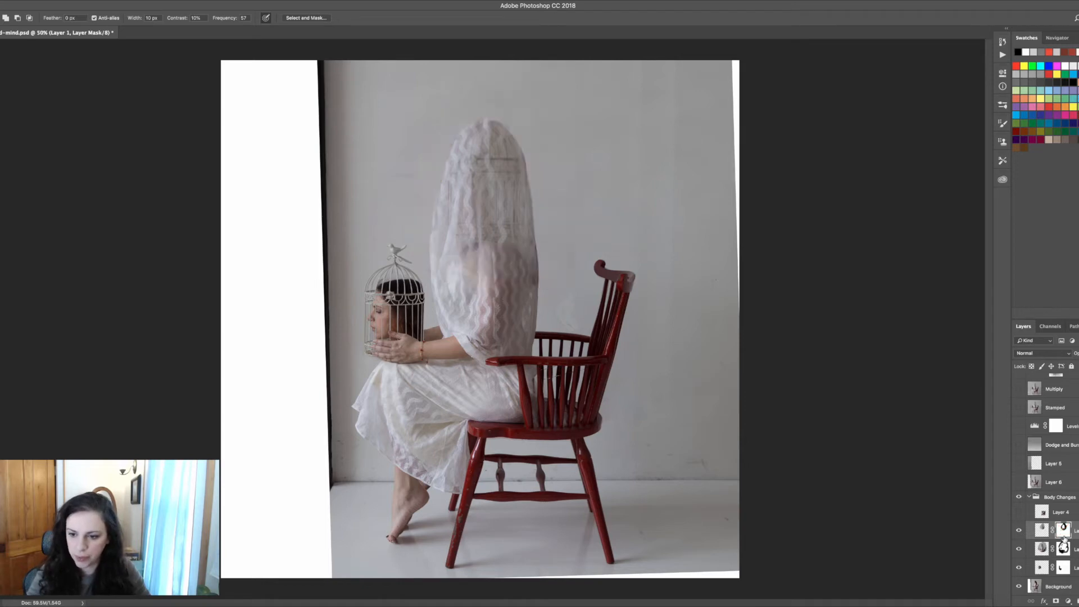
Toggle Layer 4's visibility repeatedly to compare its effect on the figure inside the Body Changes group
left_click(1019, 513)
left_click(1019, 514)
left_click(1018, 514)
left_click(1018, 515)
left_click(1018, 515)
left_click(1019, 515)
left_click(1019, 515)
left_click(1019, 515)
left_click(1019, 515)
left_click(1019, 515)
left_click(1019, 514)
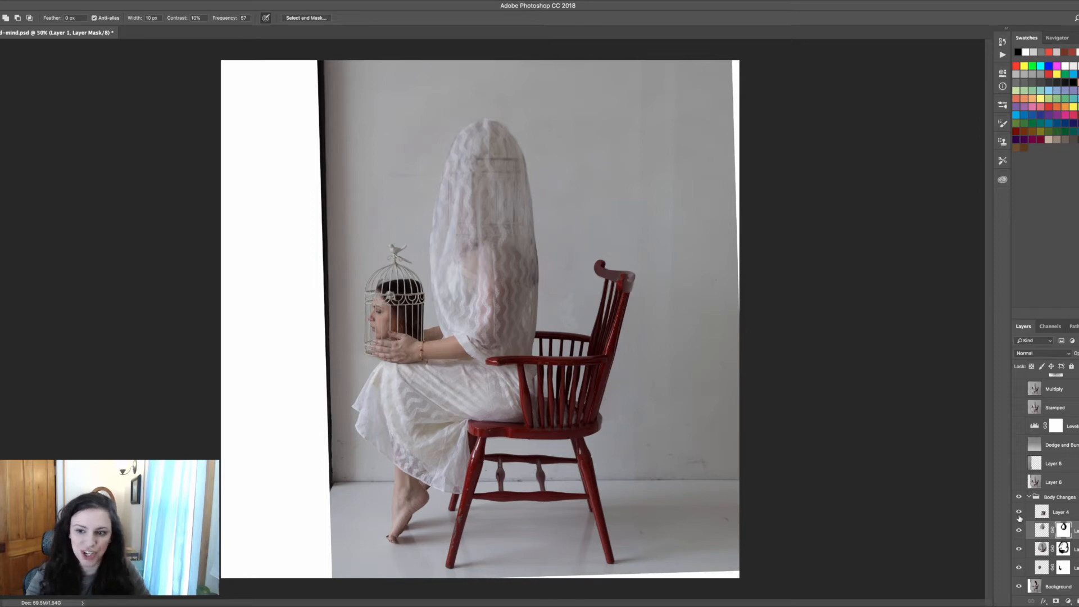
left_click(1028, 501)
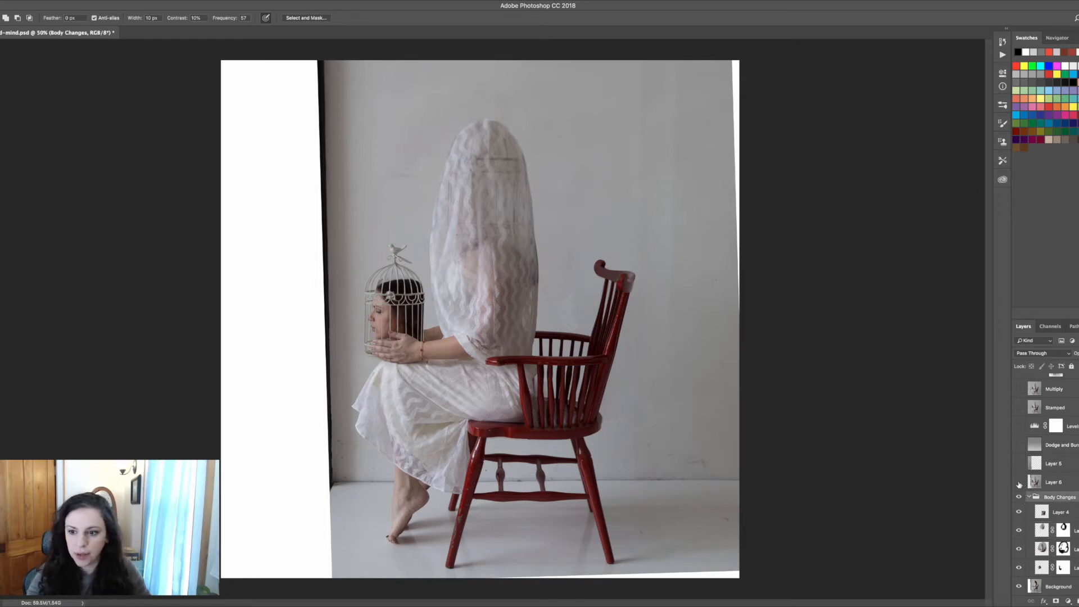
Turn on Layer 6 above the Body Changes group and select it
left_click(1019, 483)
left_click(1019, 482)
left_click(1019, 483)
left_click(1065, 483)
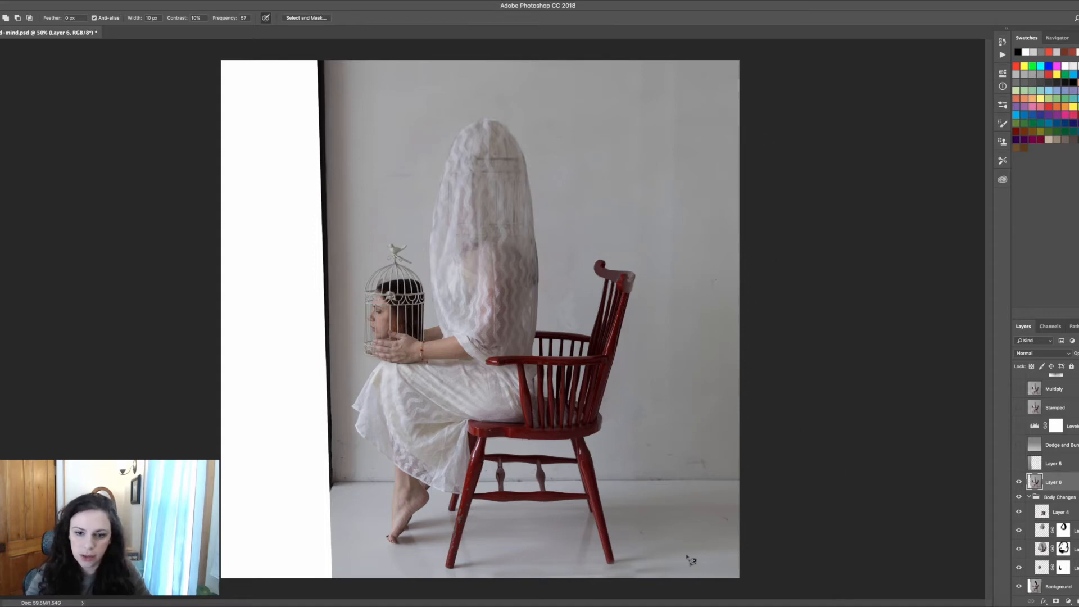
Turn on Layer 5 to cover the white strip with wall, toggling it to compare before and after
left_click(1019, 464)
left_click(1018, 465)
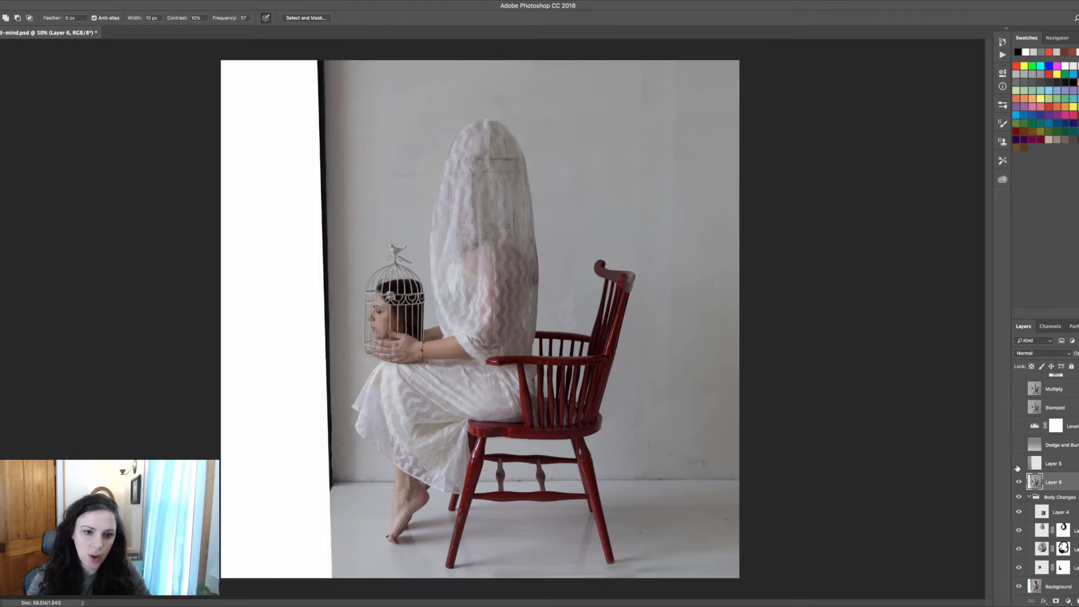
left_click(1018, 465)
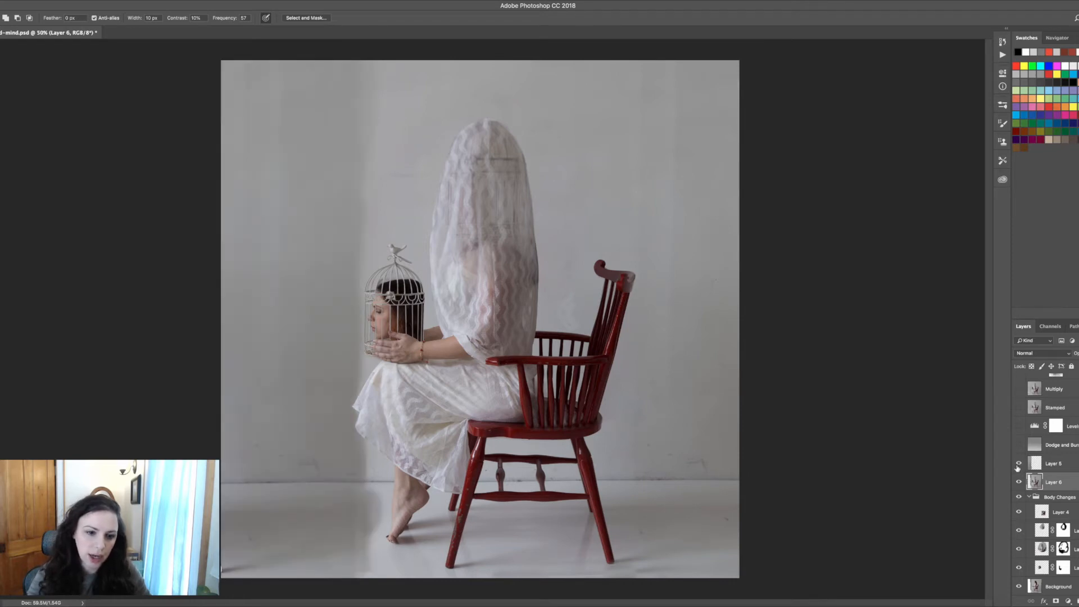
left_click(1019, 465)
left_click(1018, 465)
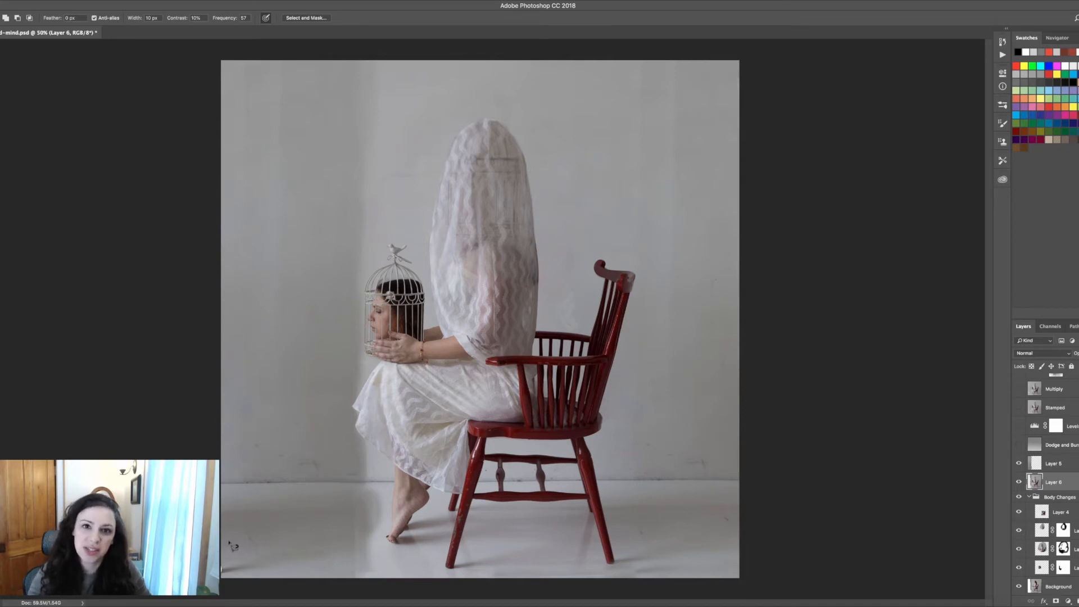
left_click(1018, 465)
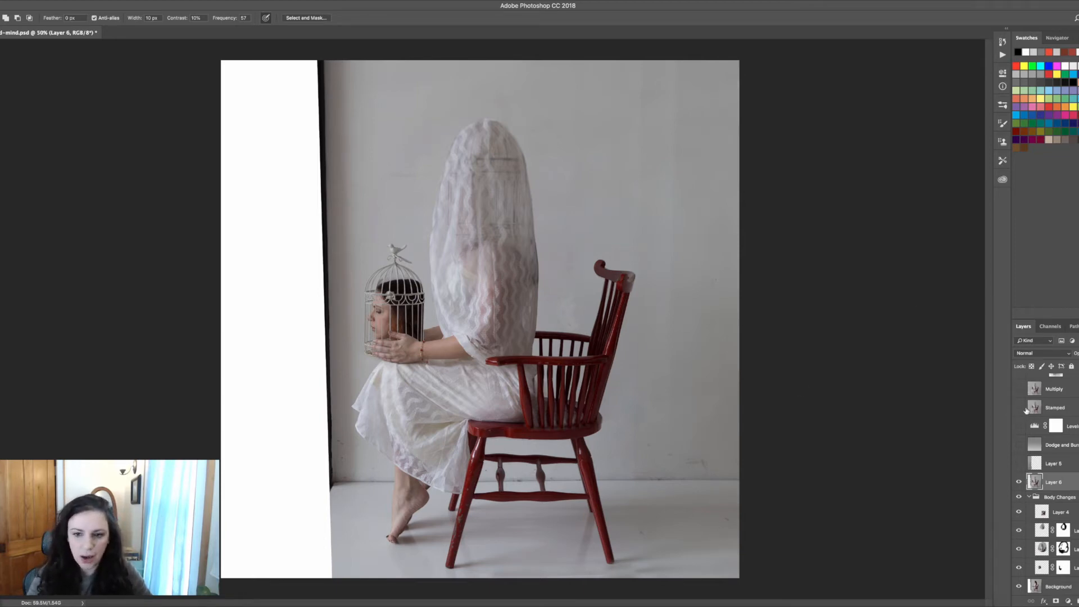
left_click(1019, 464)
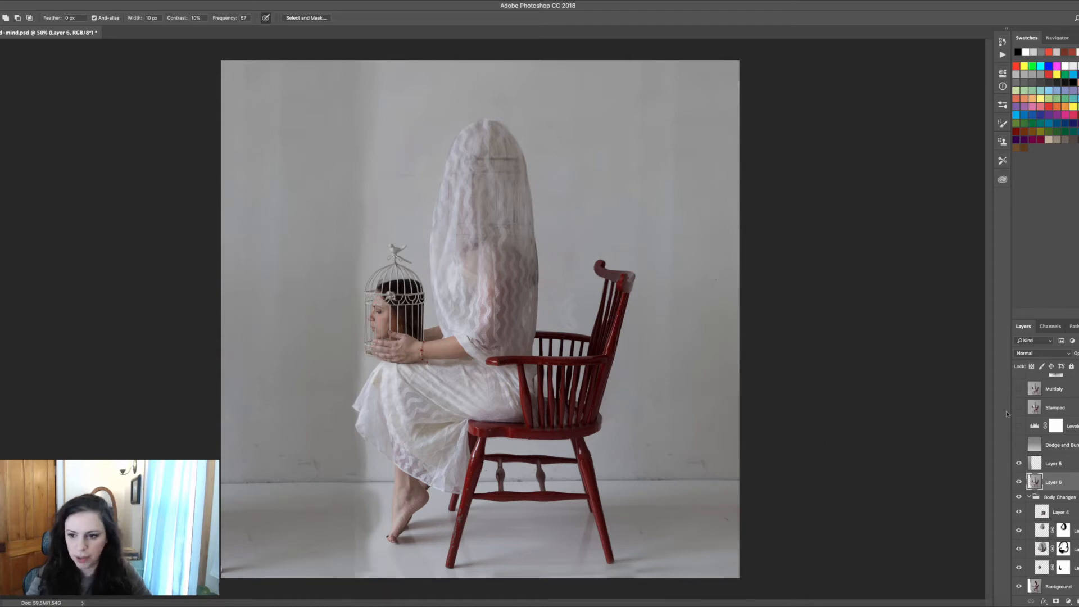
Turn on the Dodge and Burn layer, select it, and toggle it repeatedly to compare the shading
left_click(1019, 446)
left_click(1019, 445)
left_click(1019, 445)
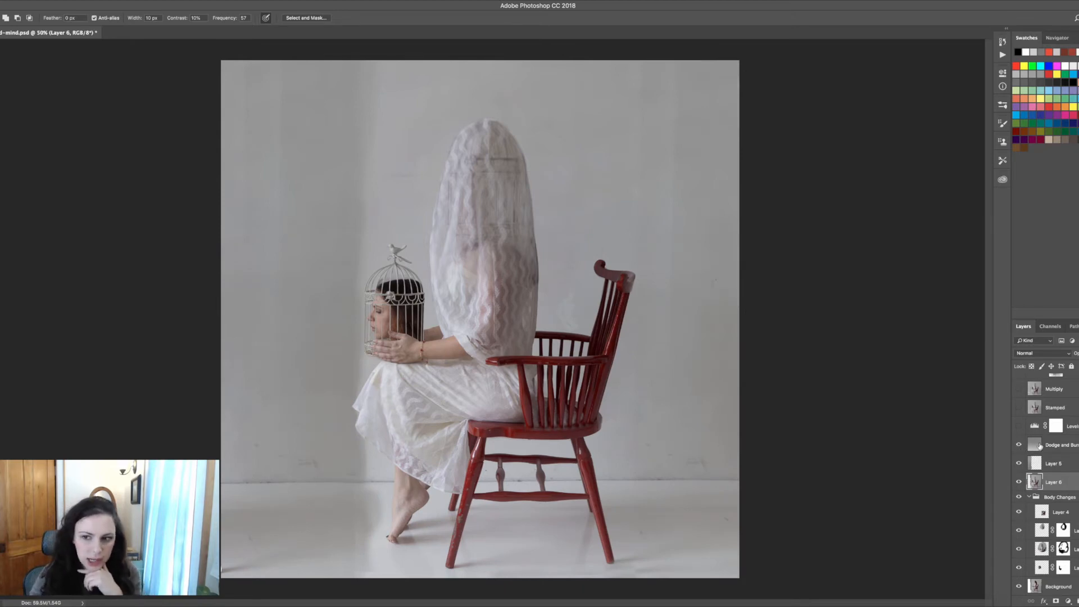
left_click(1059, 446)
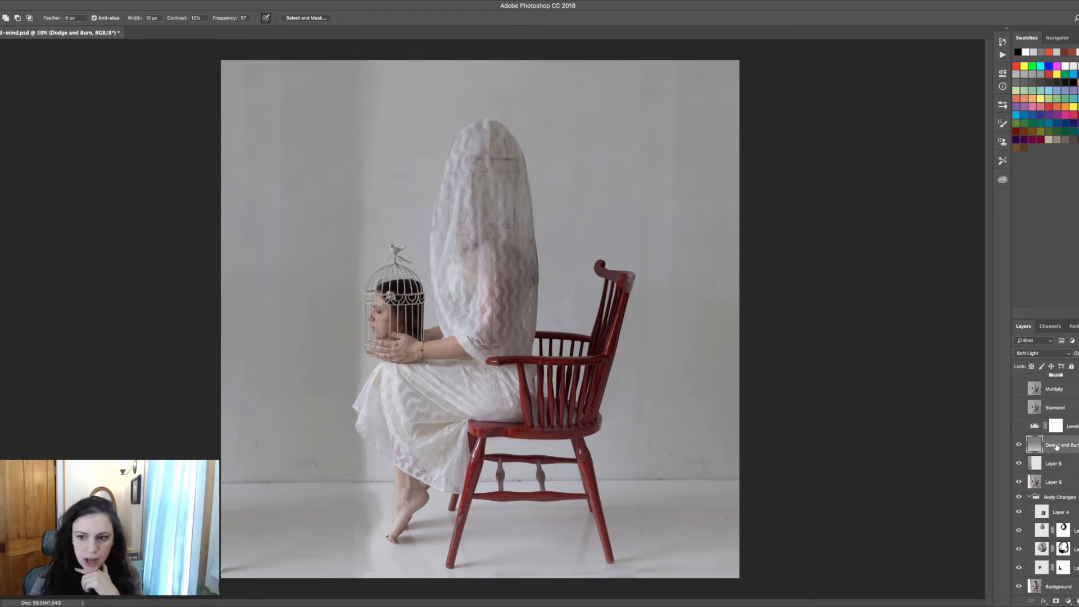
key("g")
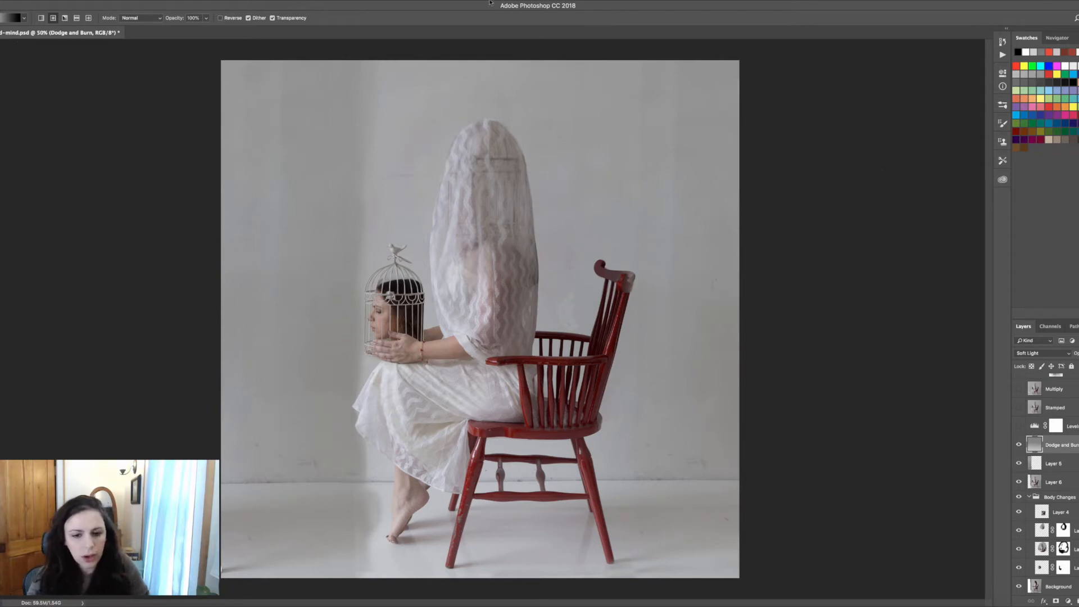
left_click(1019, 446)
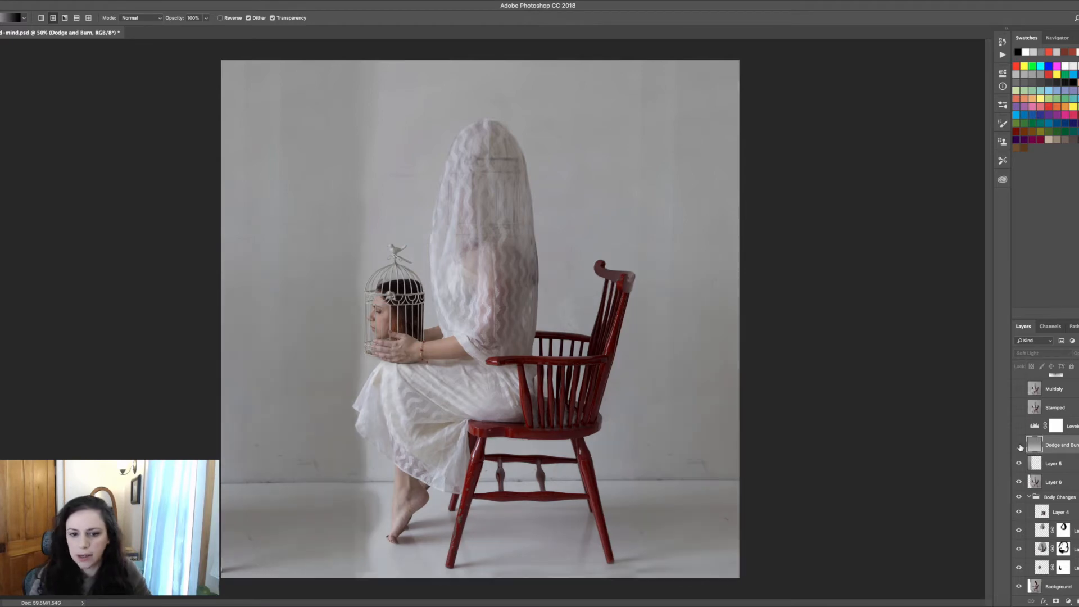
left_click(1019, 446)
left_click(1019, 447)
left_click(1019, 447)
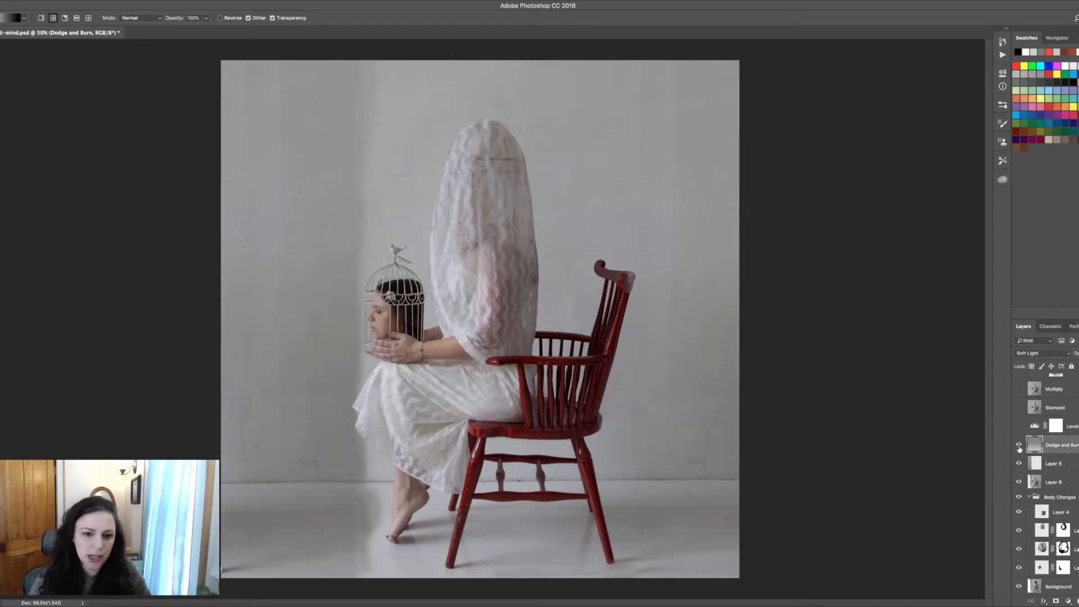
left_click(1019, 447)
left_click(1019, 446)
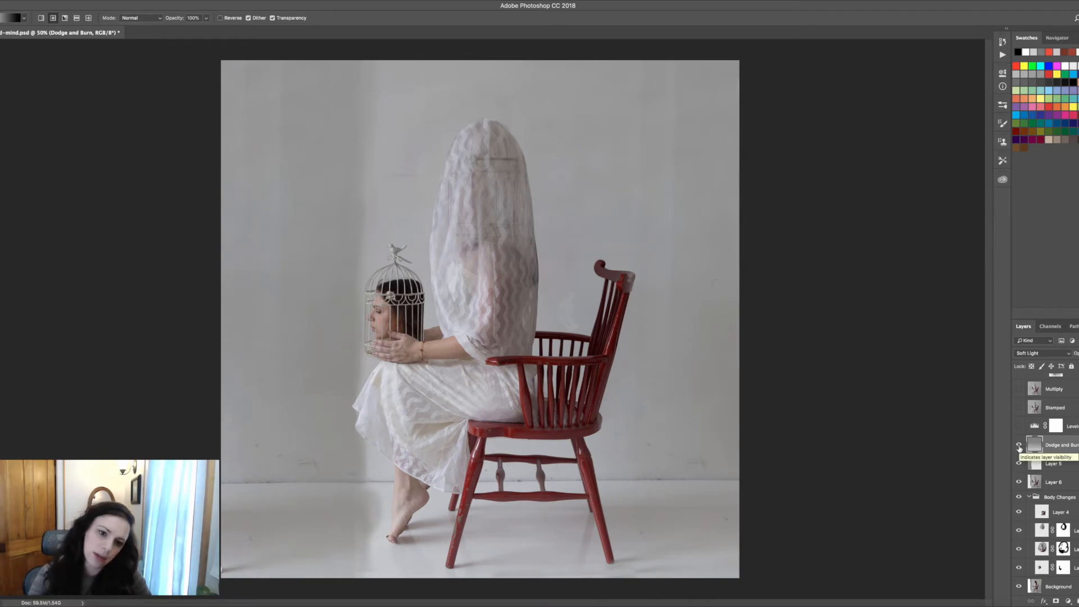
left_click(1019, 447)
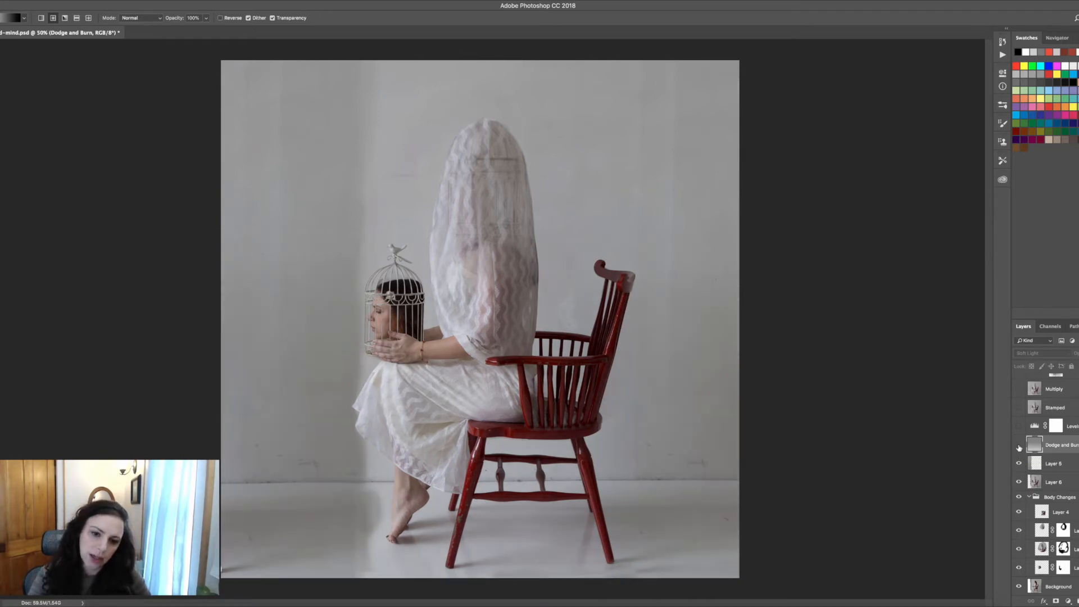
left_click(1019, 447)
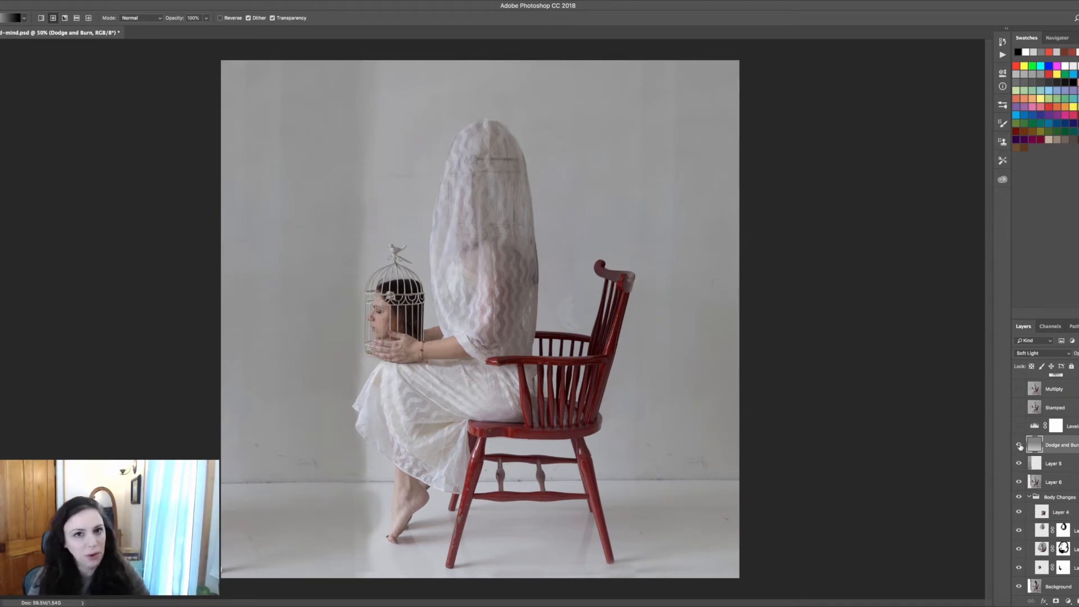
Turn on the Levels 1 adjustment layer and open its Levels properties to review the settings
left_click(1020, 426)
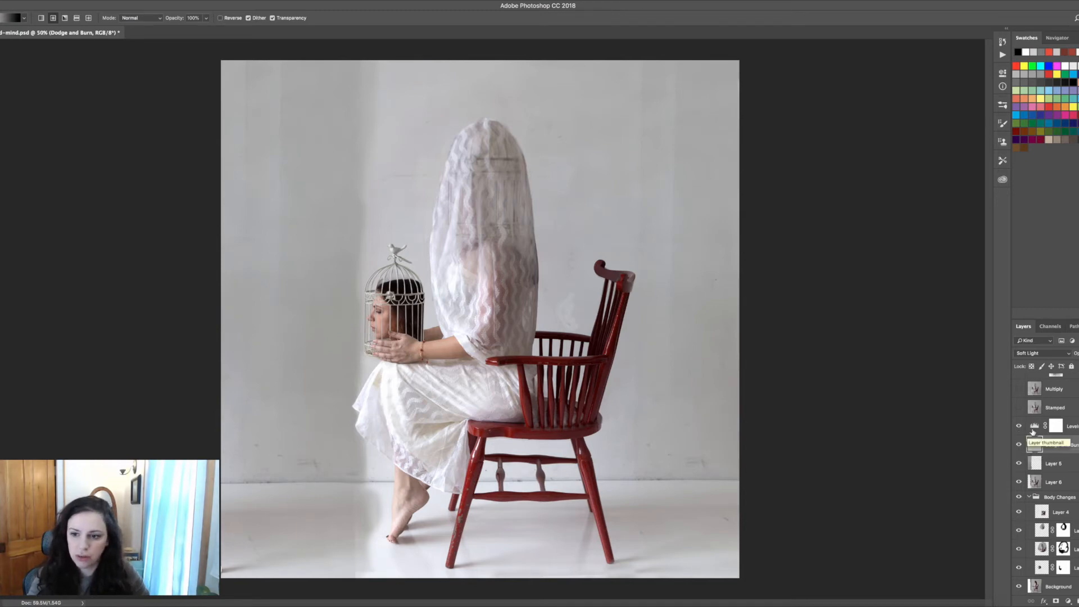
double_click(1034, 426)
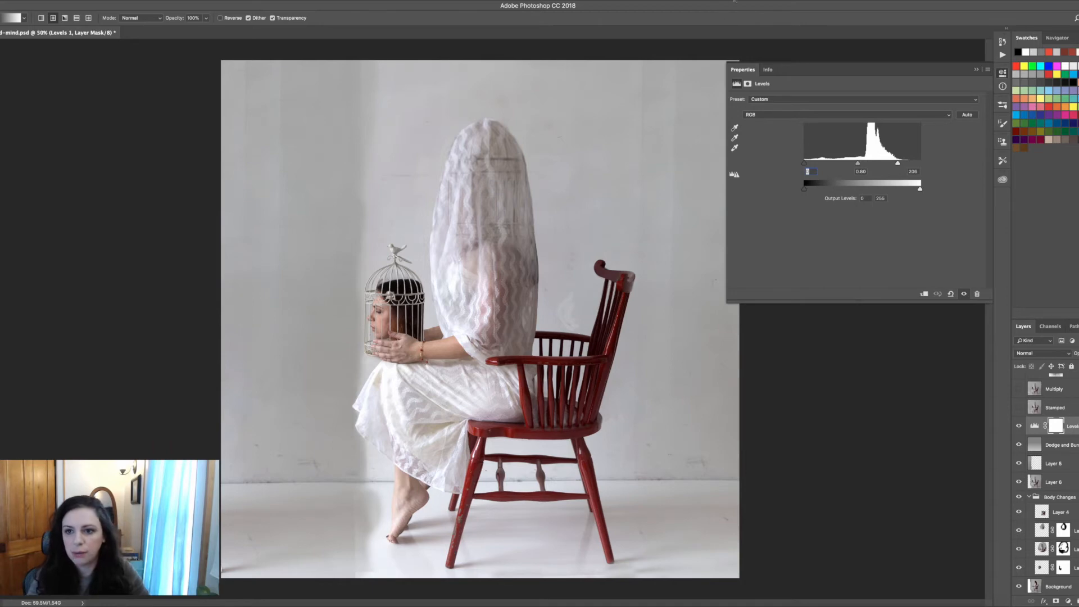
left_click(976, 69)
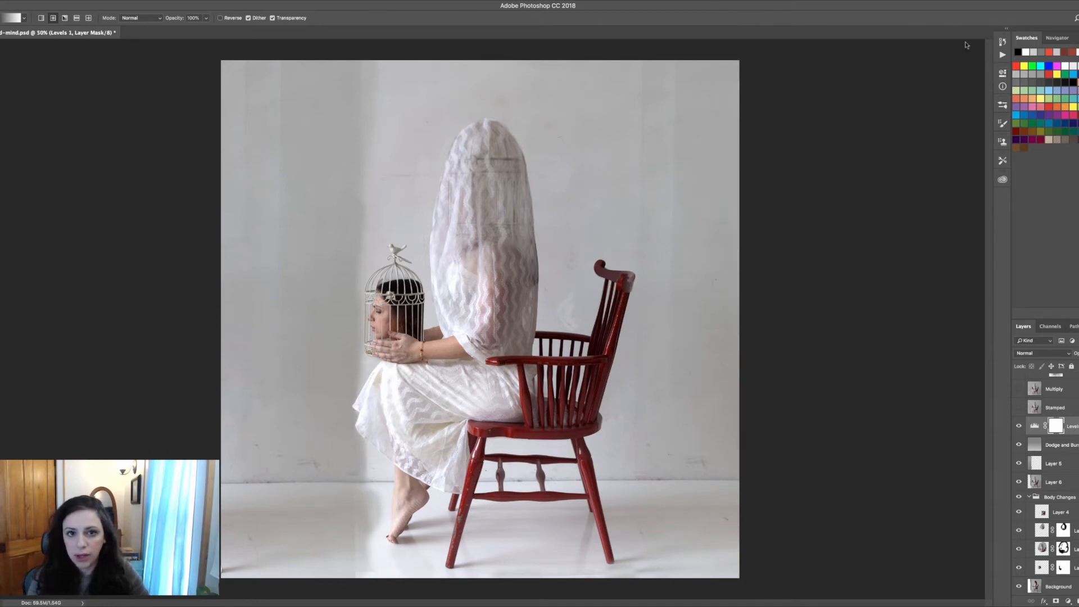
Turn on the Stamped layer, toggling it several times to compare the cleaned-up composite
left_click(1019, 408)
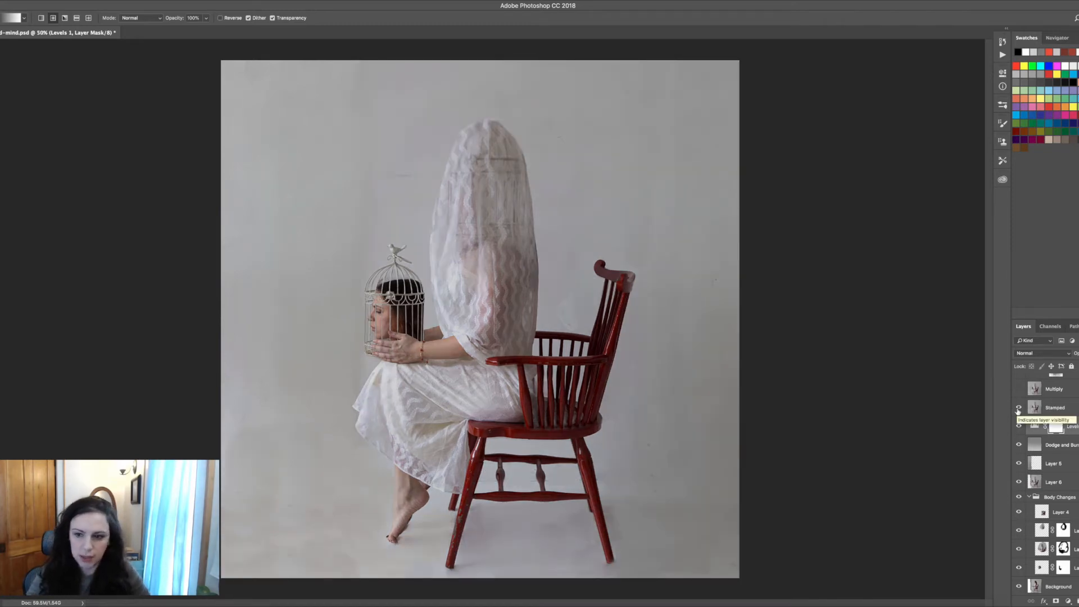
left_click(1019, 410)
left_click(1019, 409)
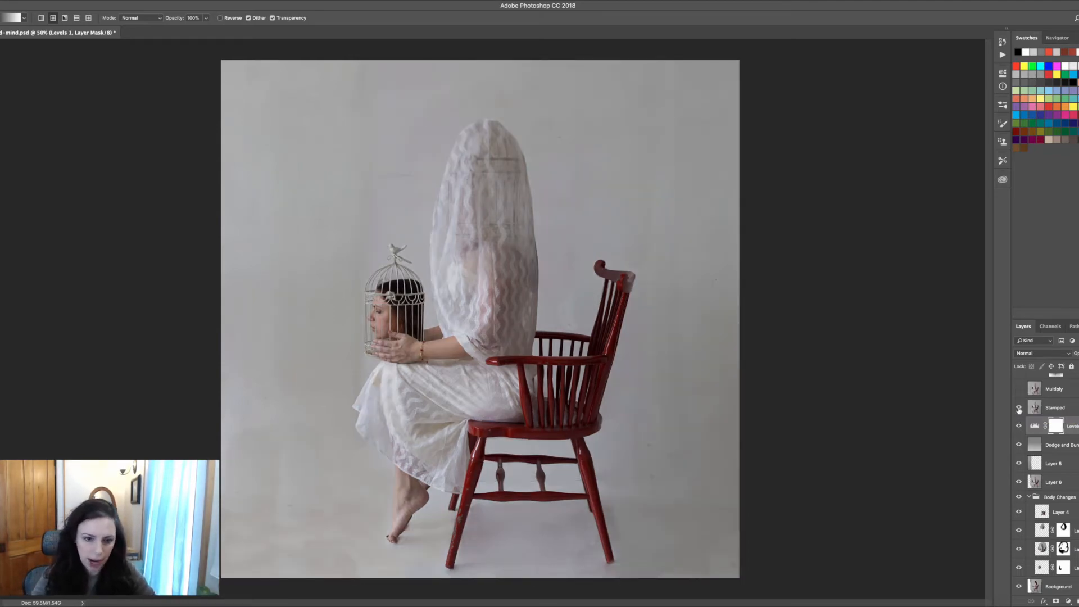
left_click(1019, 411)
left_click(1019, 410)
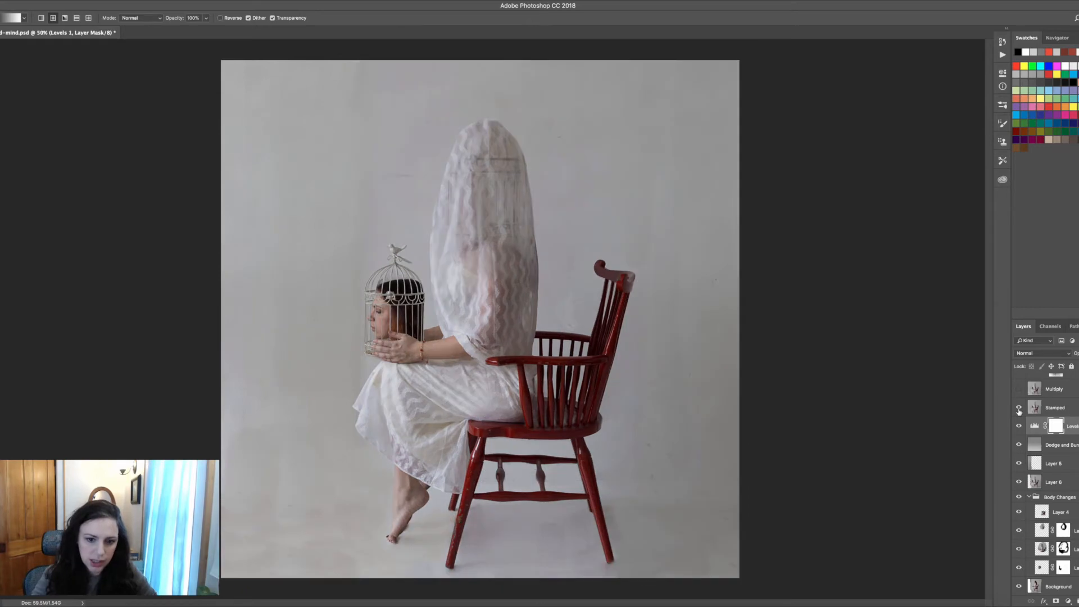
left_click(1019, 410)
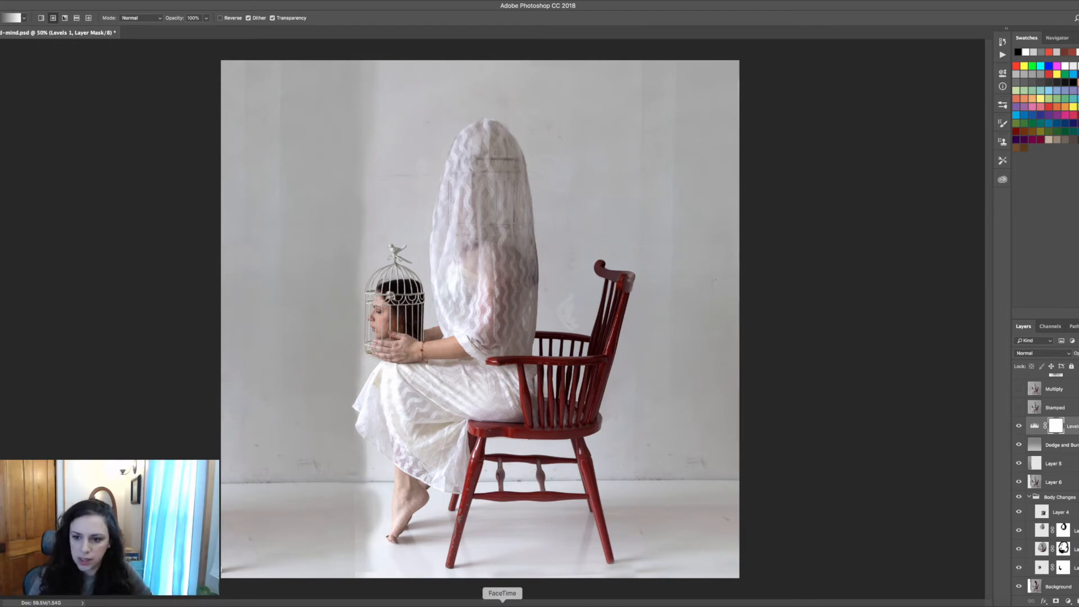
left_click(1019, 408)
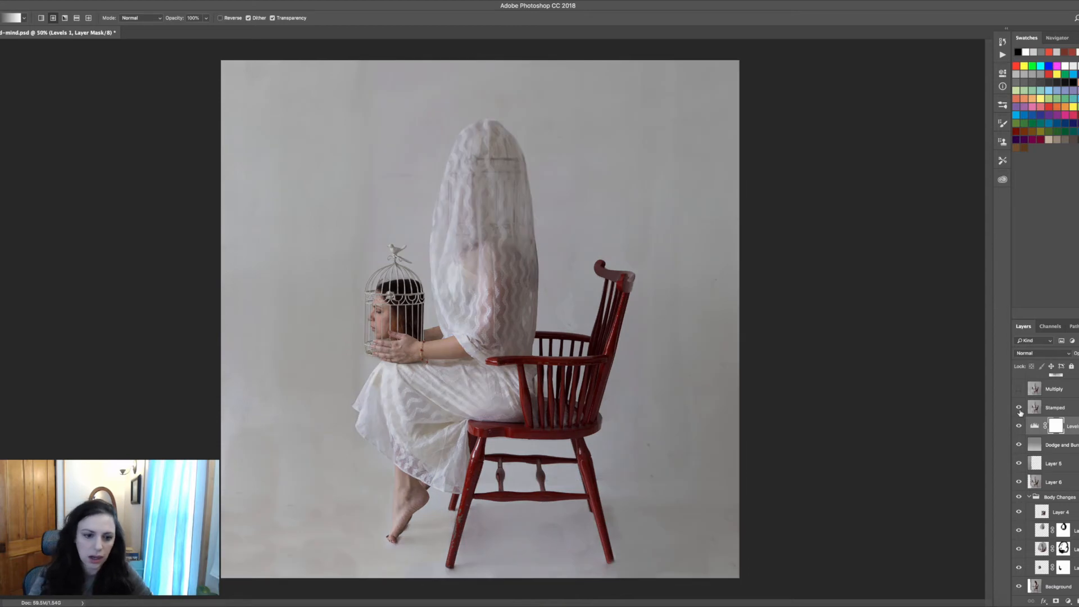
left_click(1019, 409)
left_click(1019, 409)
left_click(1020, 410)
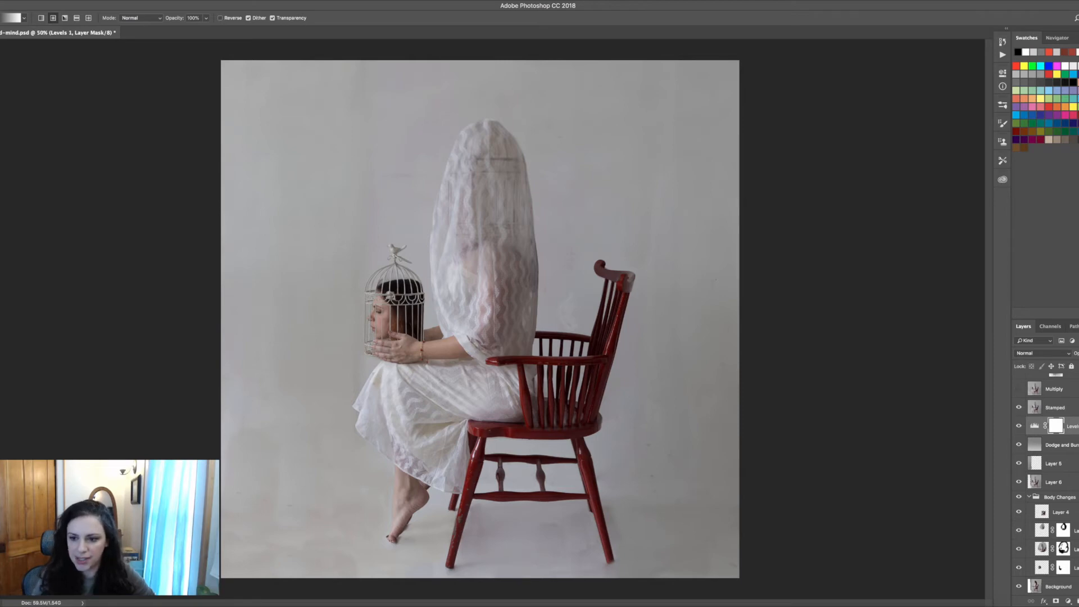
Briefly show the Multiply layer higher in the stack, then hide it again
scroll(1045, 483, "up", 3)
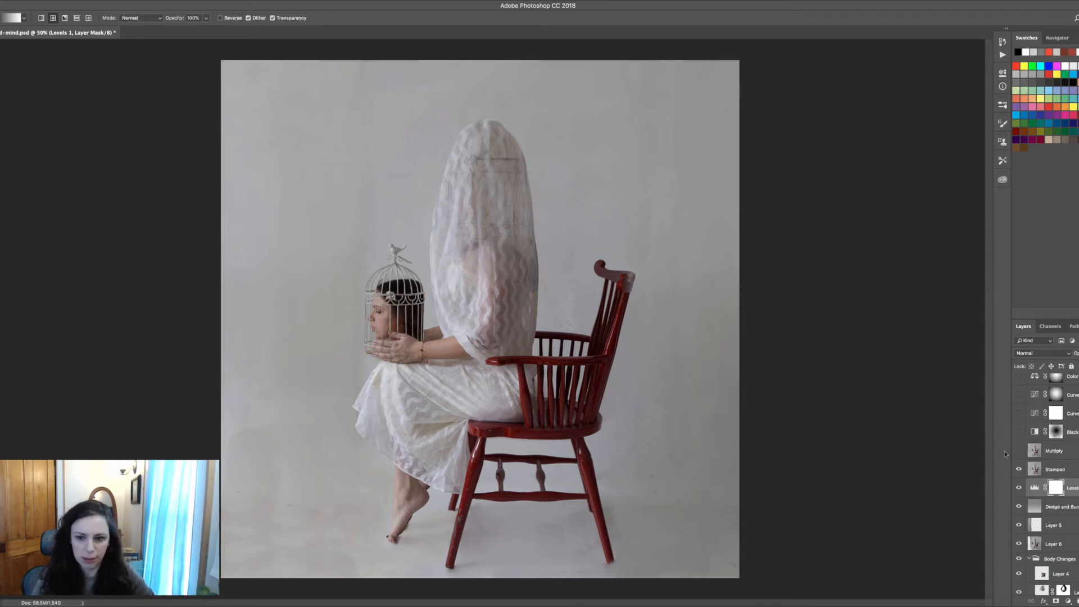
left_click(1019, 452)
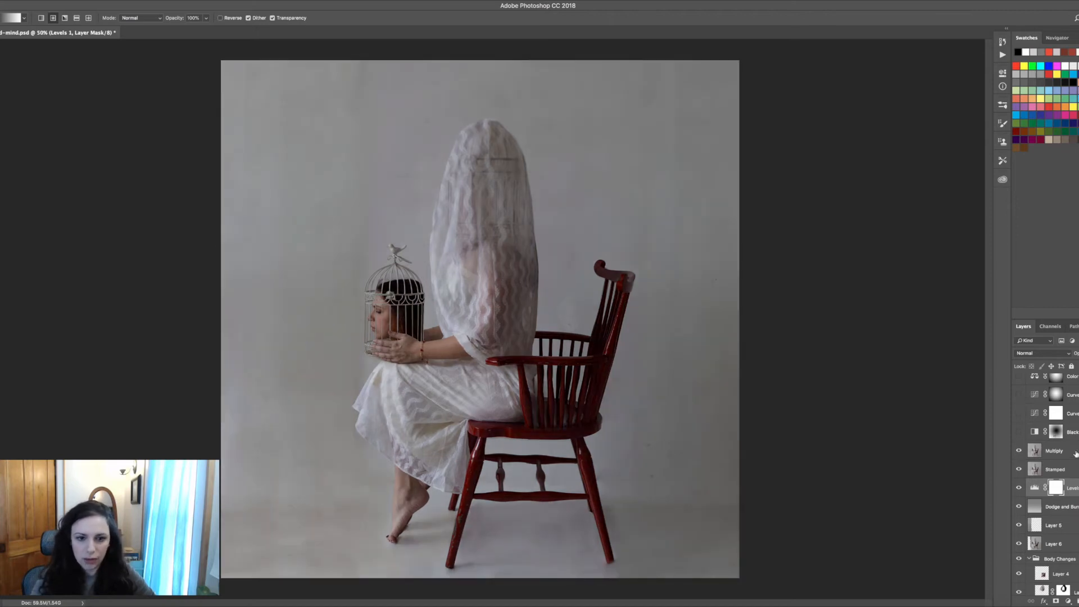
left_click(1074, 452)
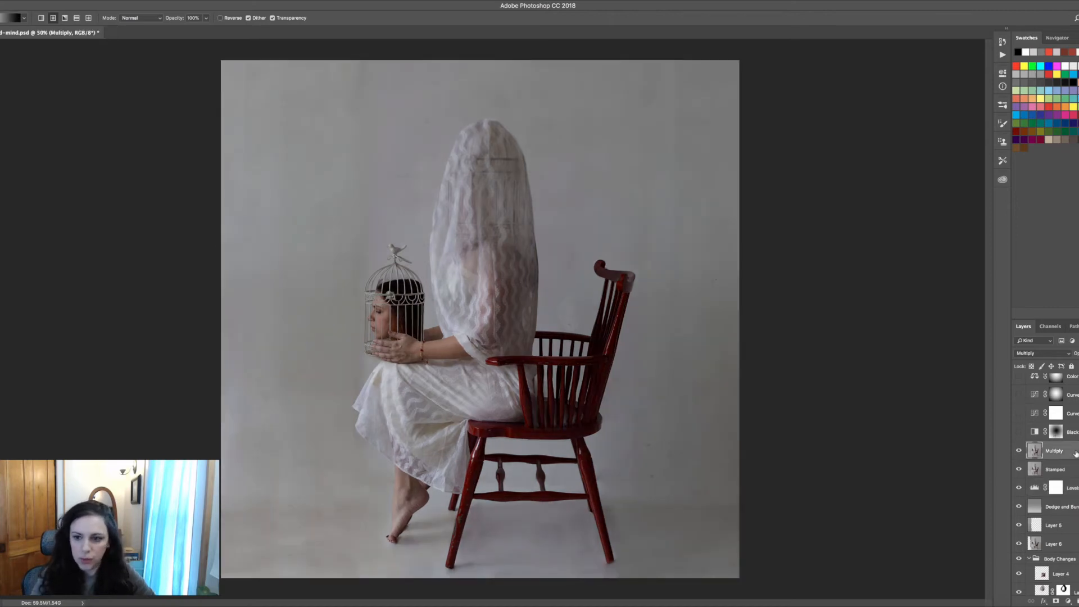
left_click(1019, 450)
Duplicate the Stamped layer
left_click(1054, 472)
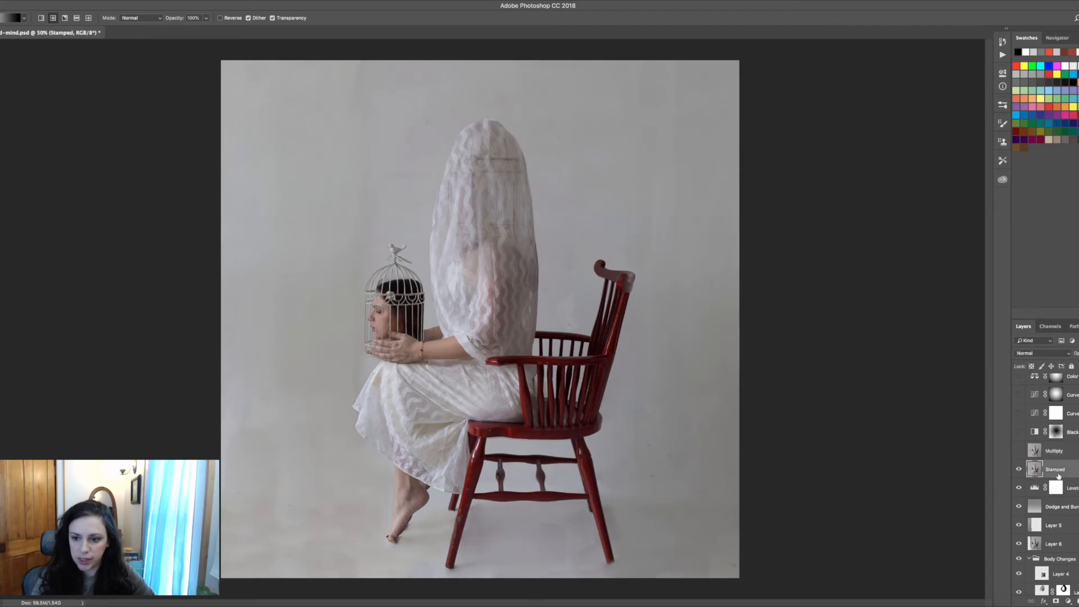
key("super+j")
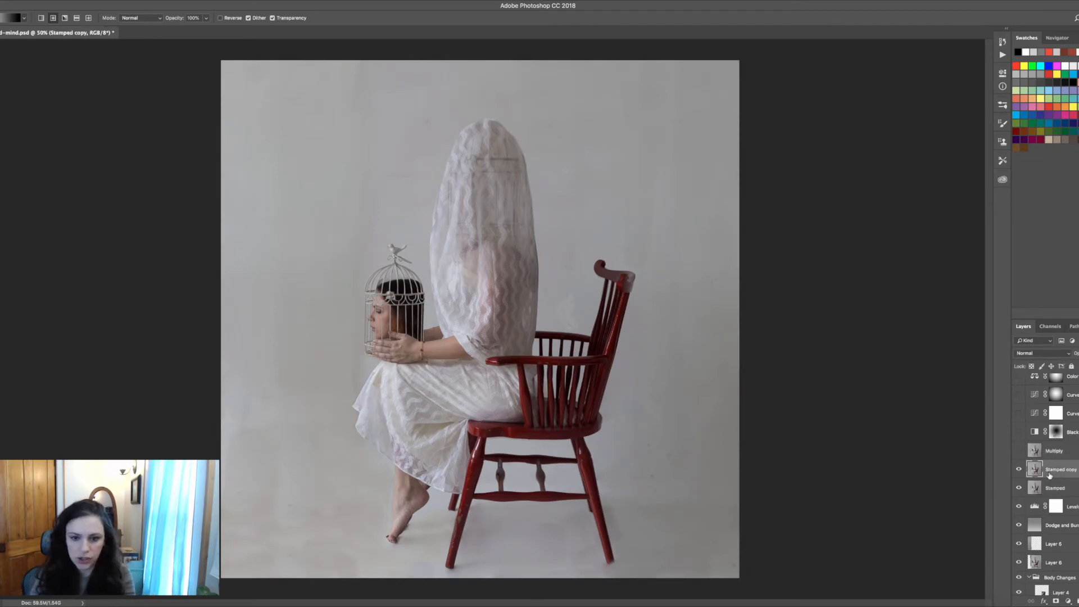
key("super+z")
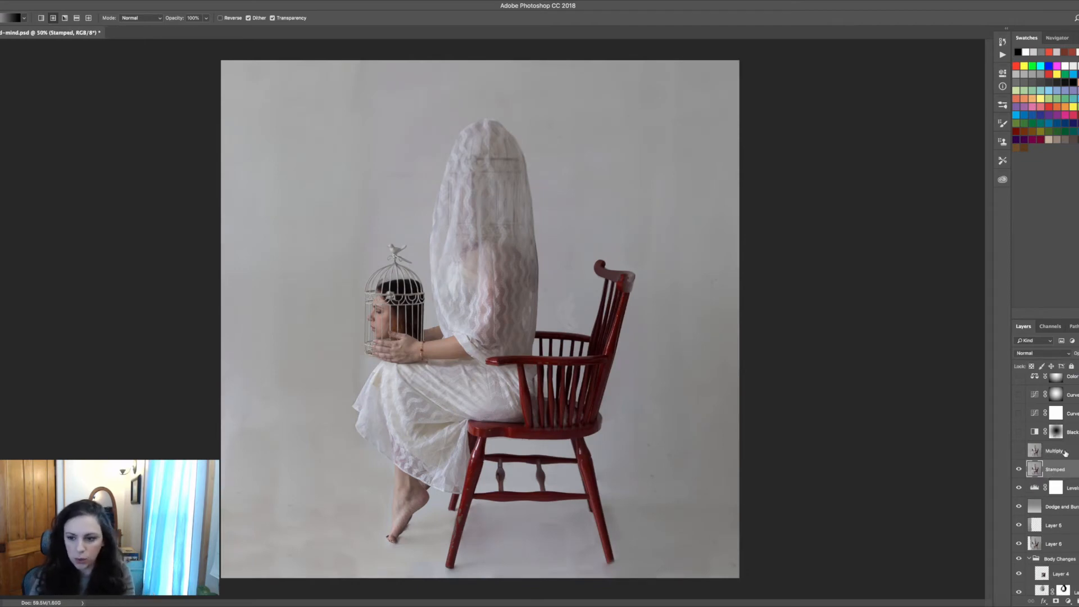
left_click_drag(1051, 468, 1027, 597)
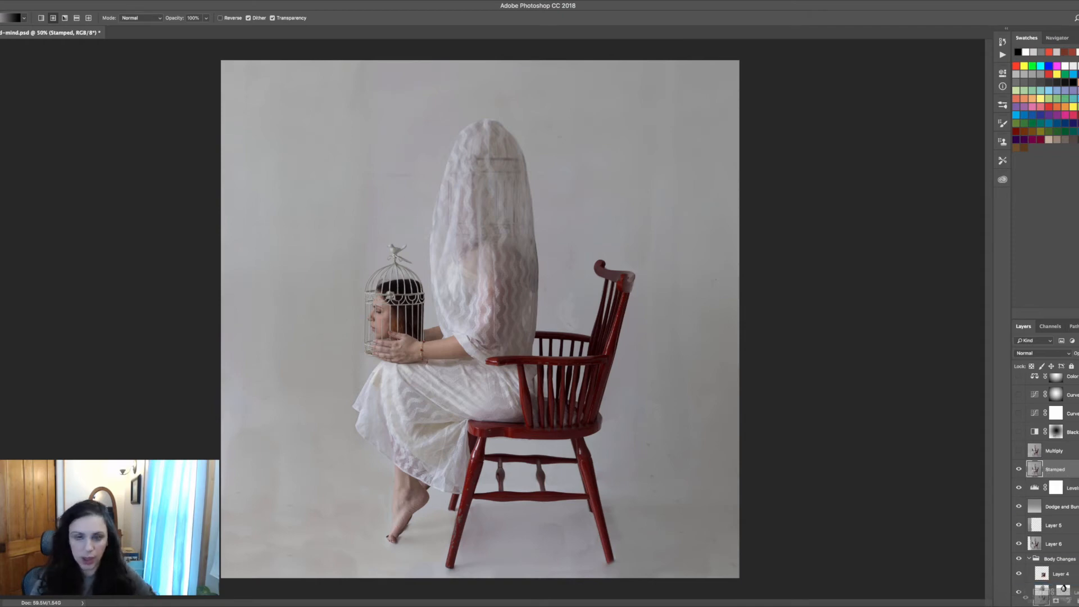
left_click_drag(1026, 597, 1074, 600)
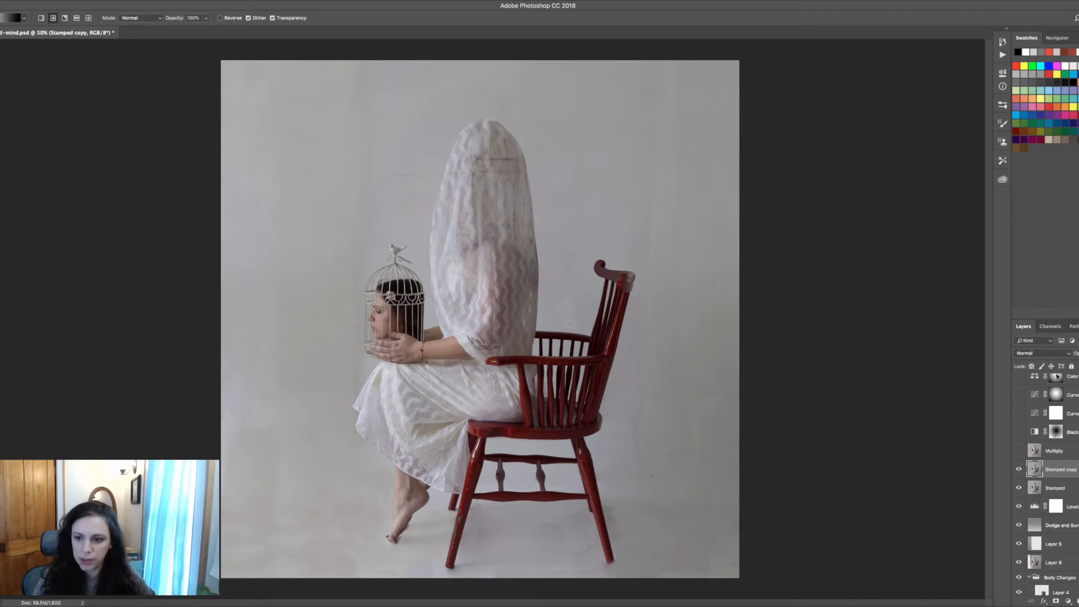
Try the Stamped copy layer in Multiply blend mode, then delete the copy
left_click(1051, 354)
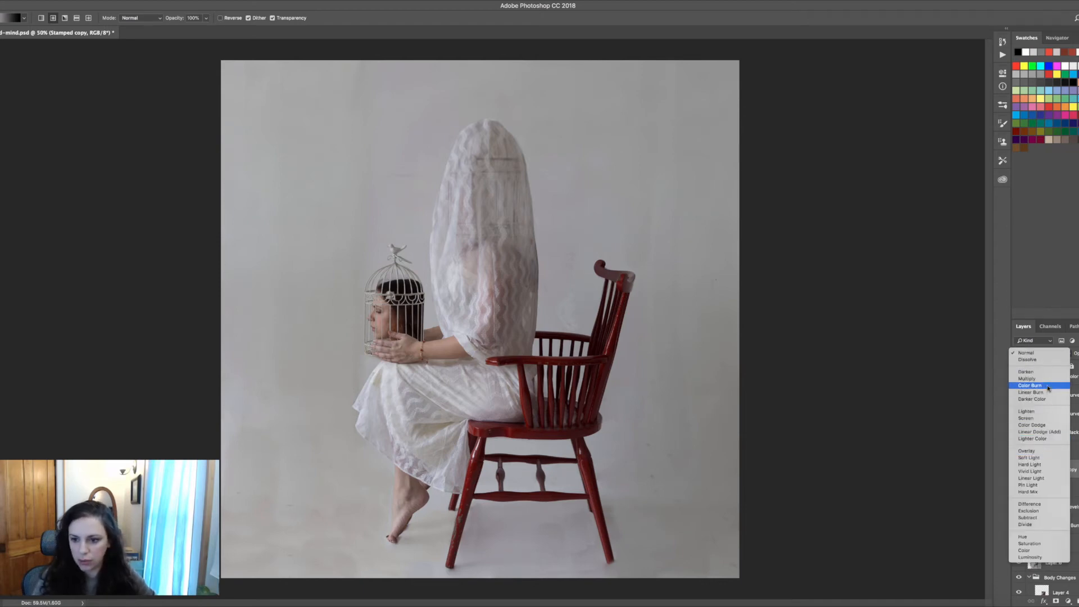
left_click(1052, 380)
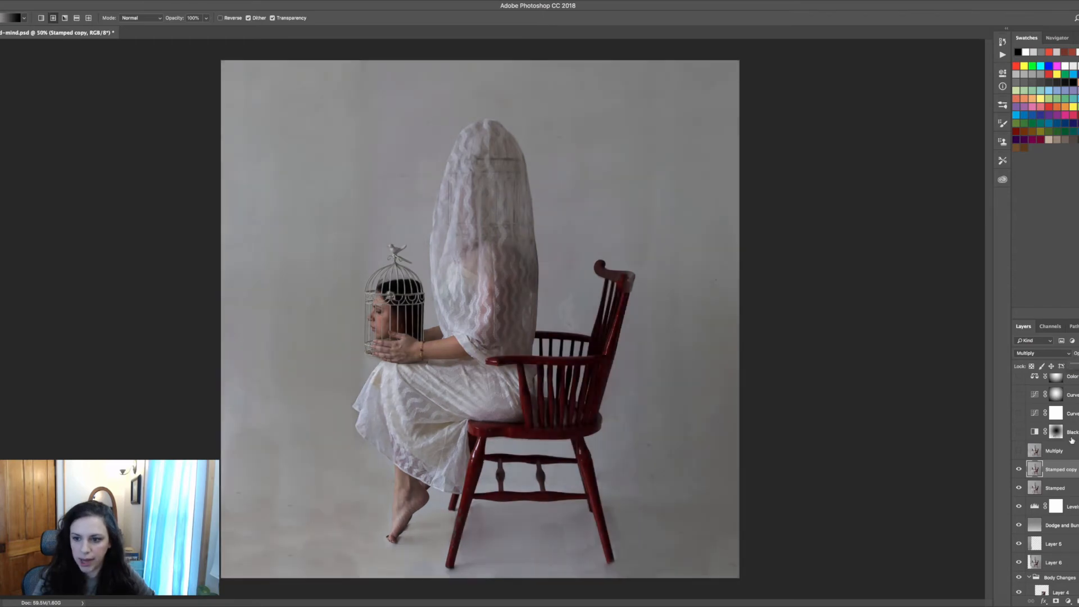
left_click(1070, 451)
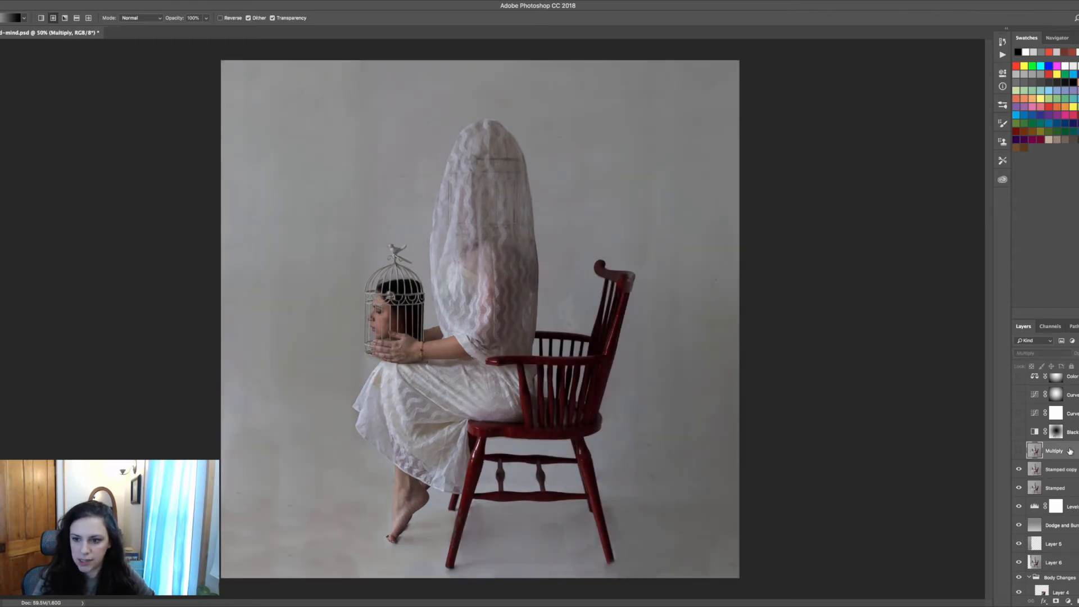
left_click(1050, 471)
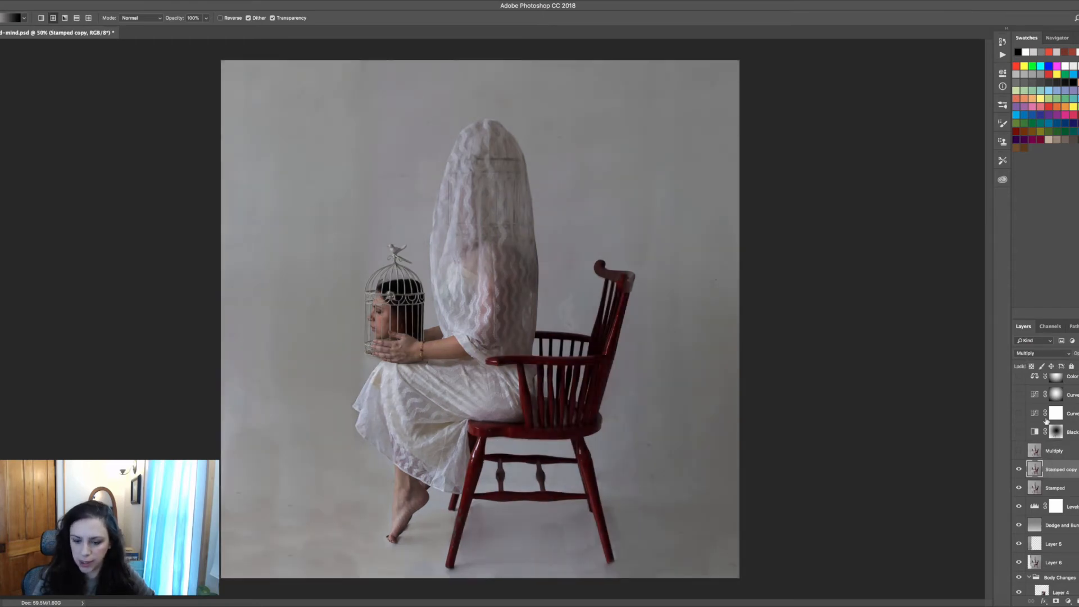
key("Delete")
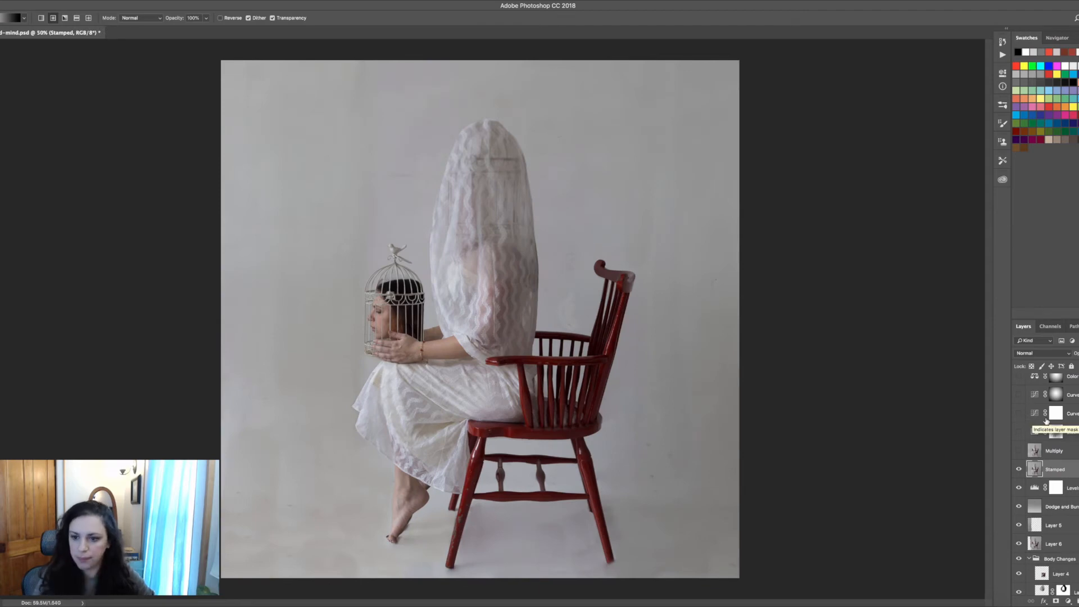
Toggle the Multiply layer's visibility several times to compare the darkening, leaving it on
left_click(1019, 451)
left_click(1019, 451)
left_click(1019, 451)
left_click(1019, 451)
left_click(1019, 451)
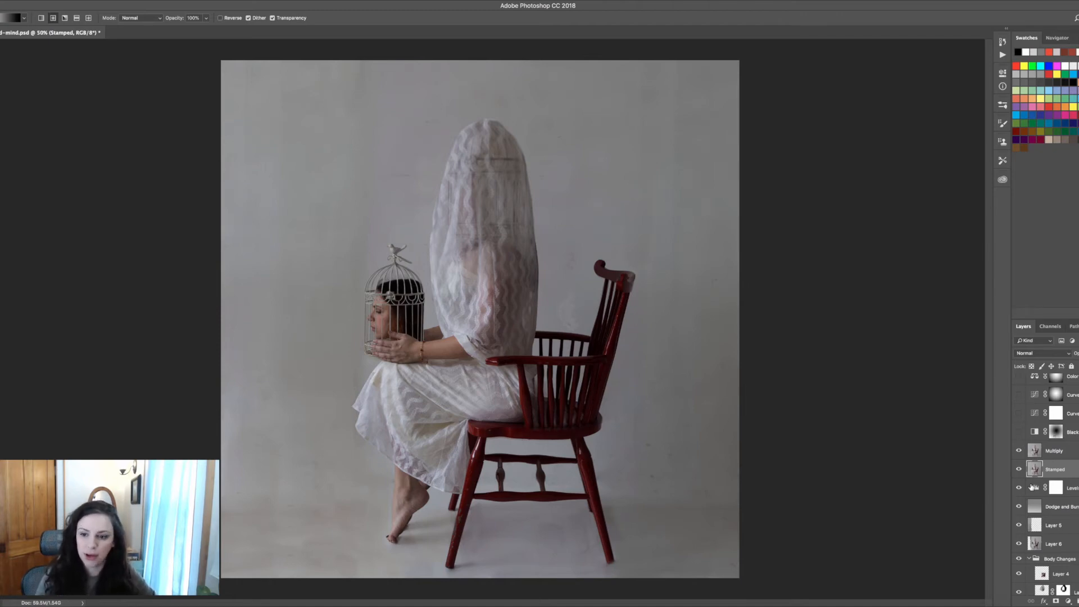
Toggle the Black adjustment layer's visibility several times to compare, leaving it on
left_click(1019, 432)
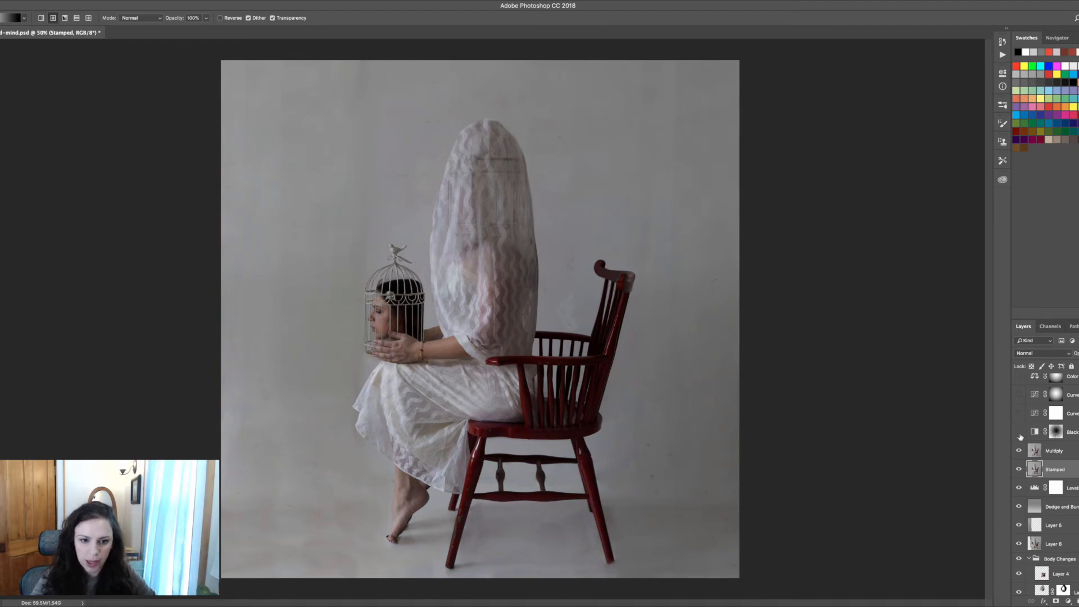
left_click(1020, 434)
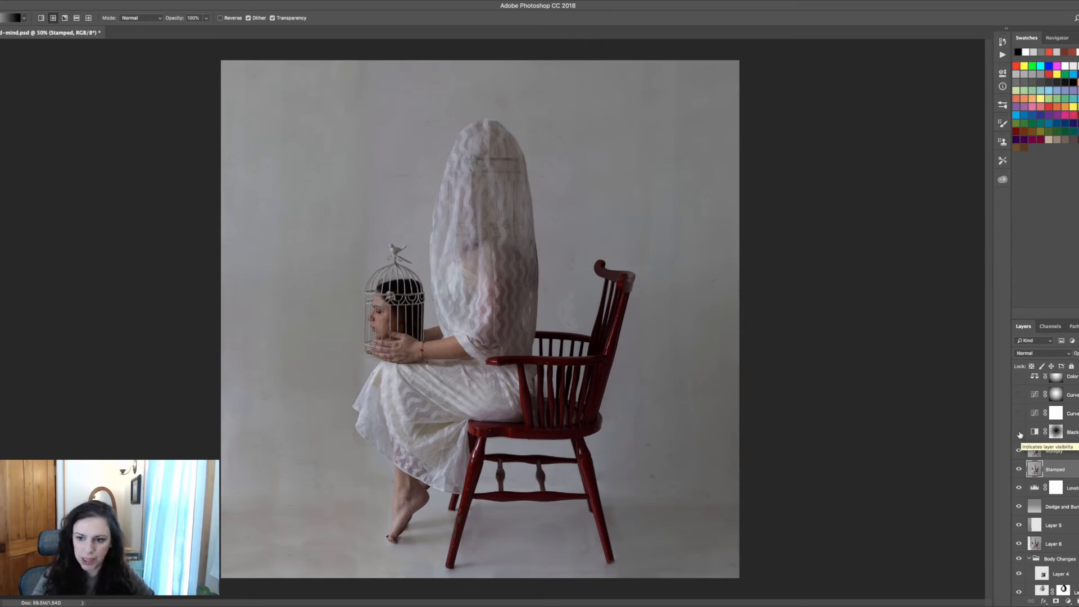
left_click(1018, 432)
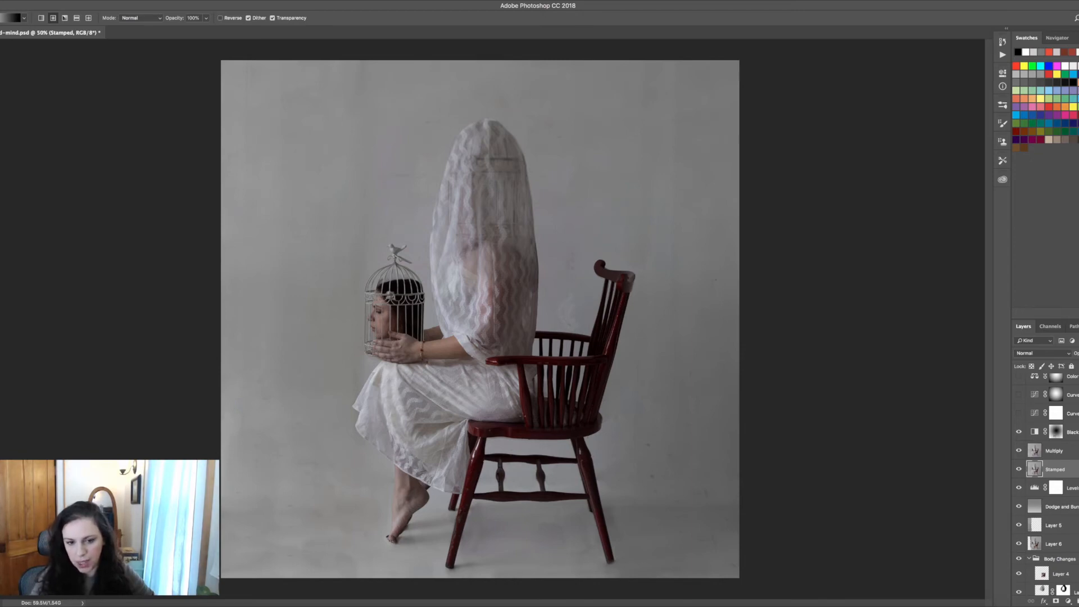
left_click(1020, 433)
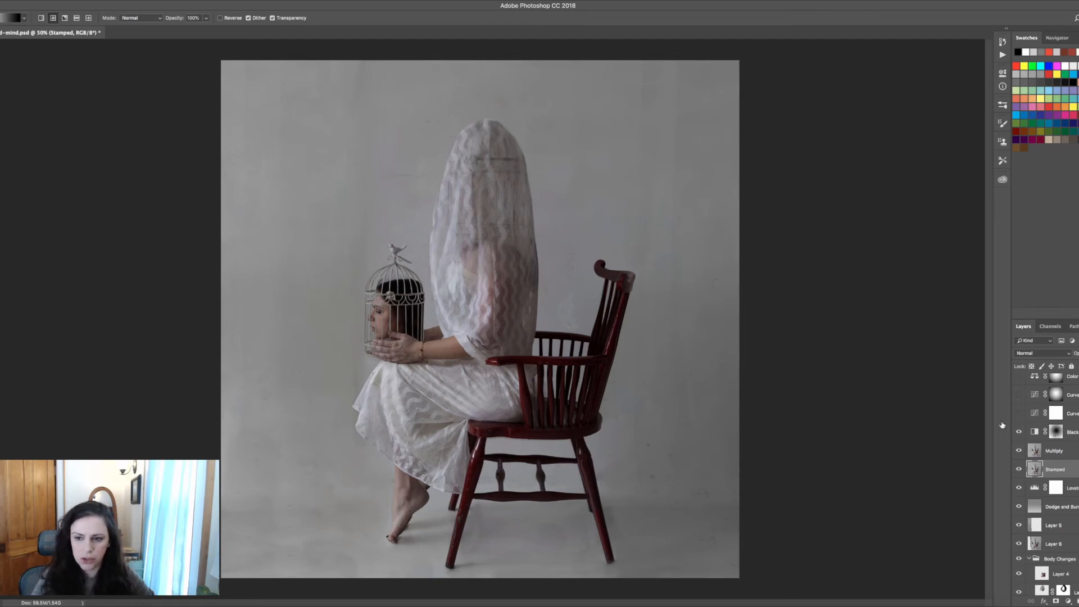
Turn on the lower Curves adjustment layer and open its Curves properties to review the curve
left_click(1019, 414)
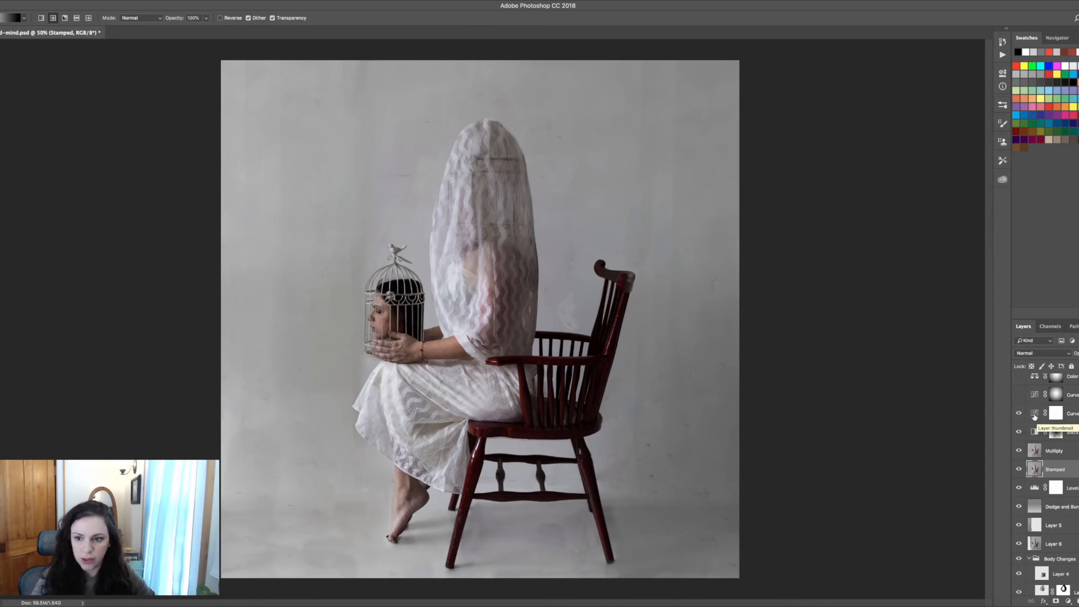
double_click(1034, 415)
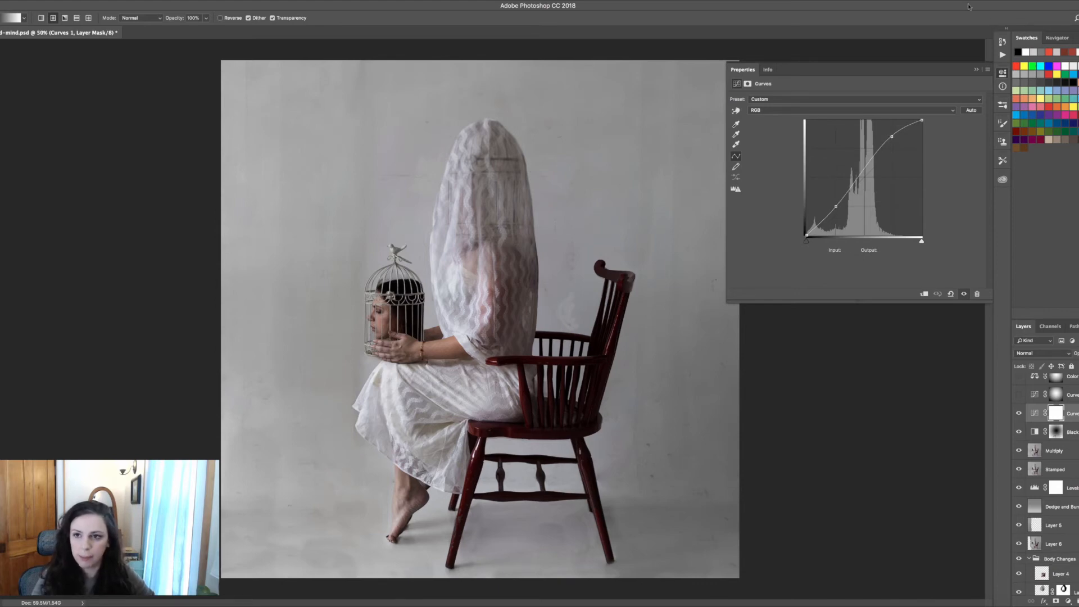
left_click(976, 70)
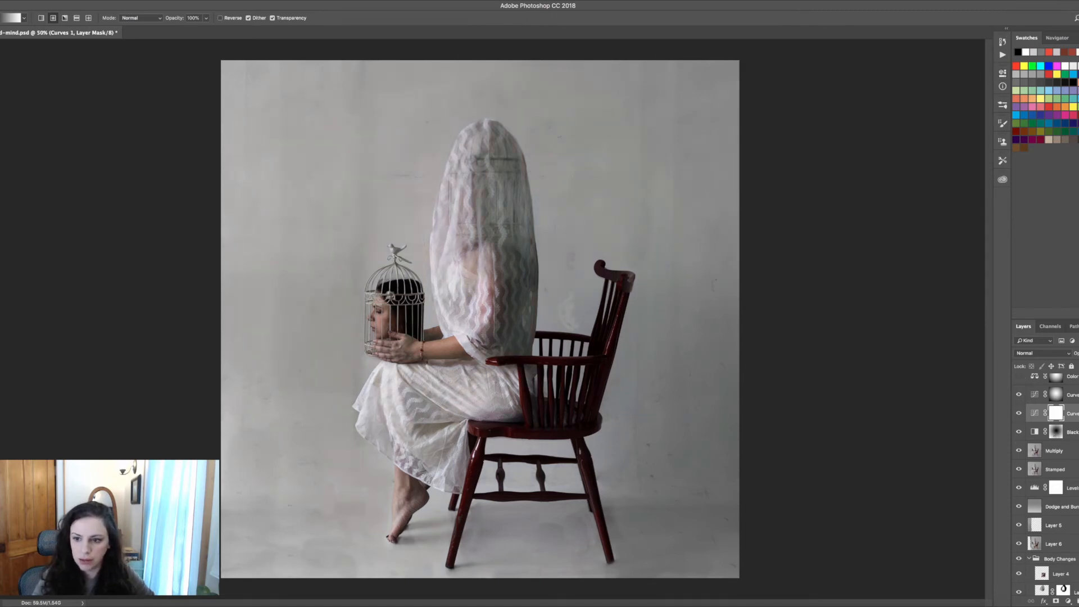
Open the upper Curves adjustment's properties and review its Red, Green and Blue channel curves
scroll(1037, 471, "up", 4)
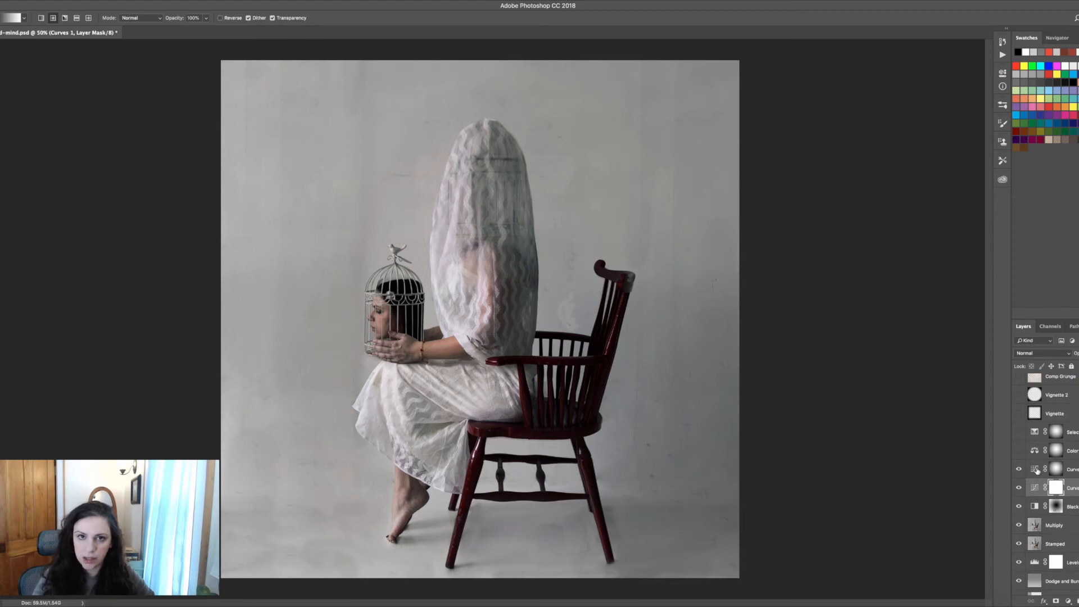
double_click(1036, 470)
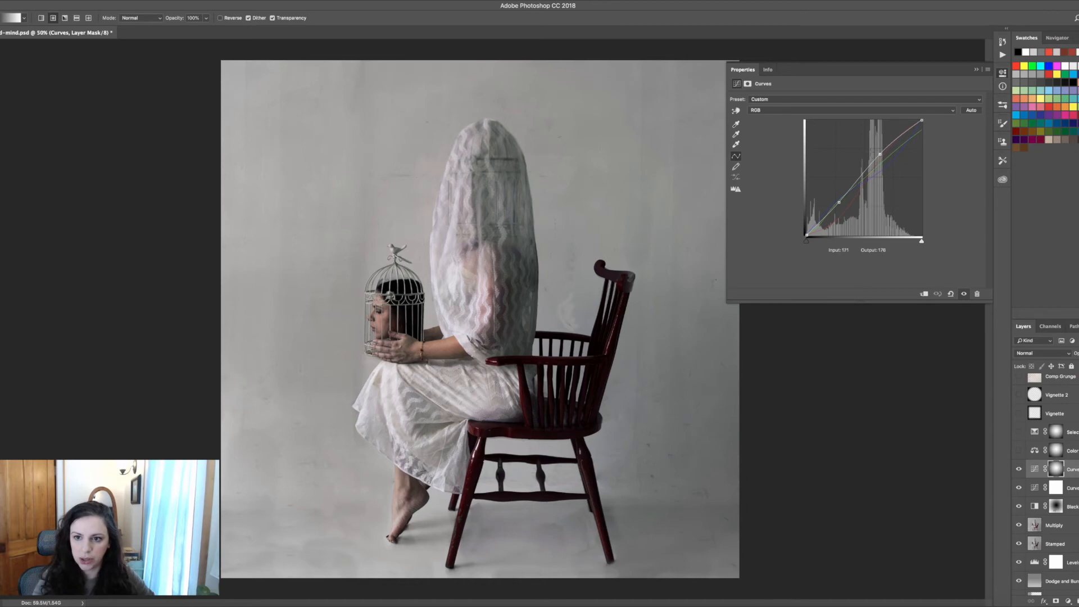
left_click(852, 110)
left_click(851, 119)
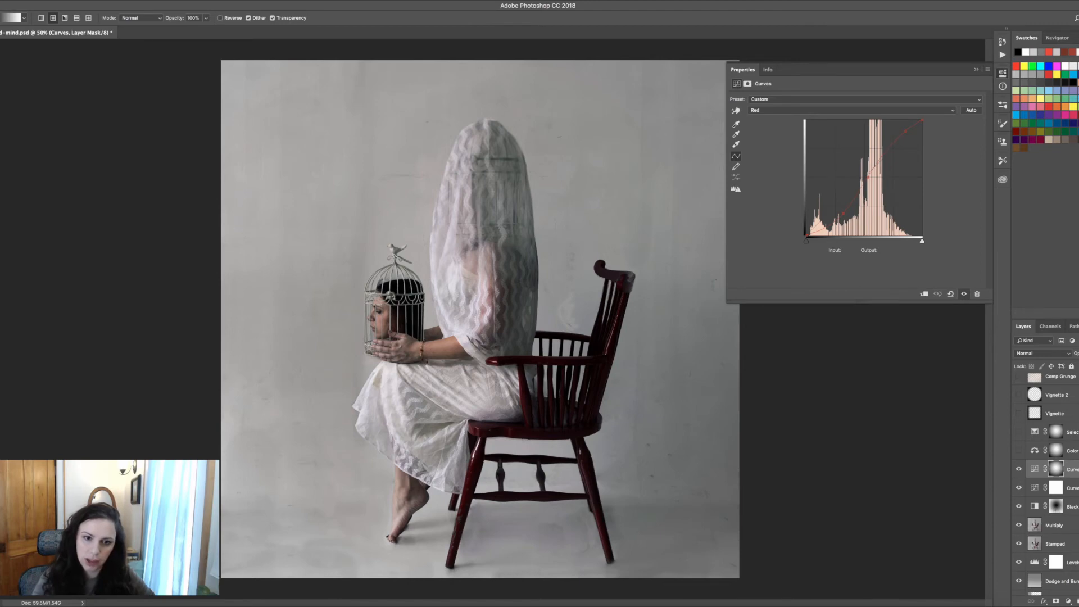
left_click(799, 111)
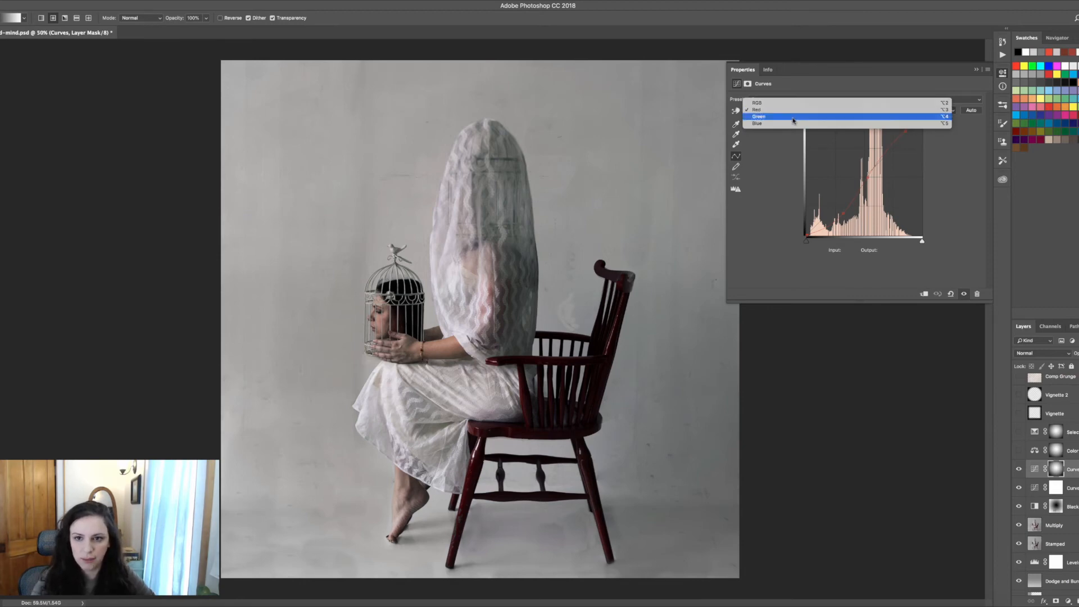
left_click(793, 118)
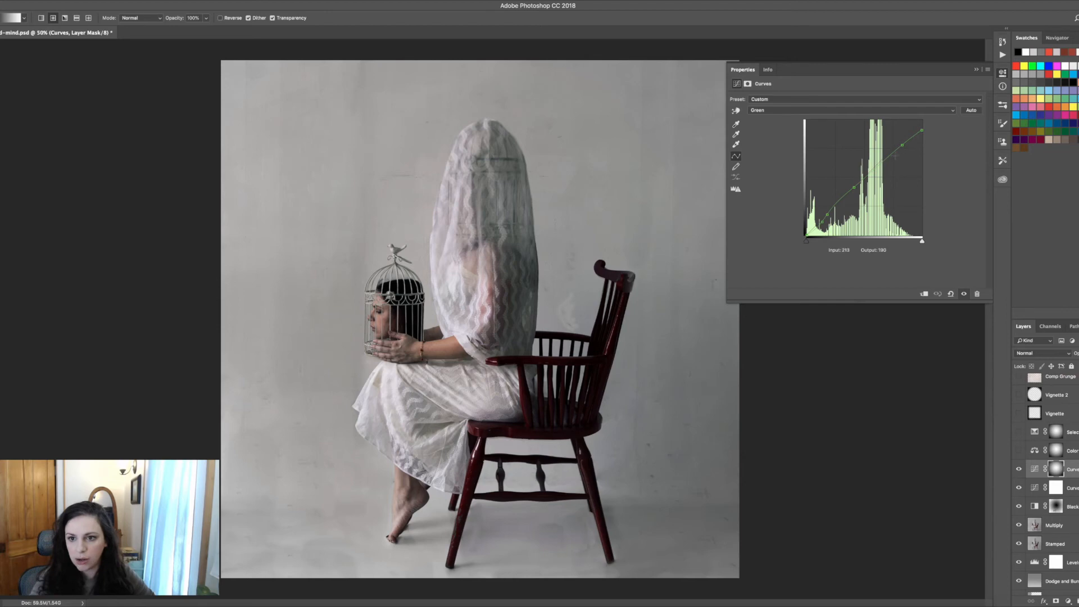
left_click(834, 110)
left_click(834, 111)
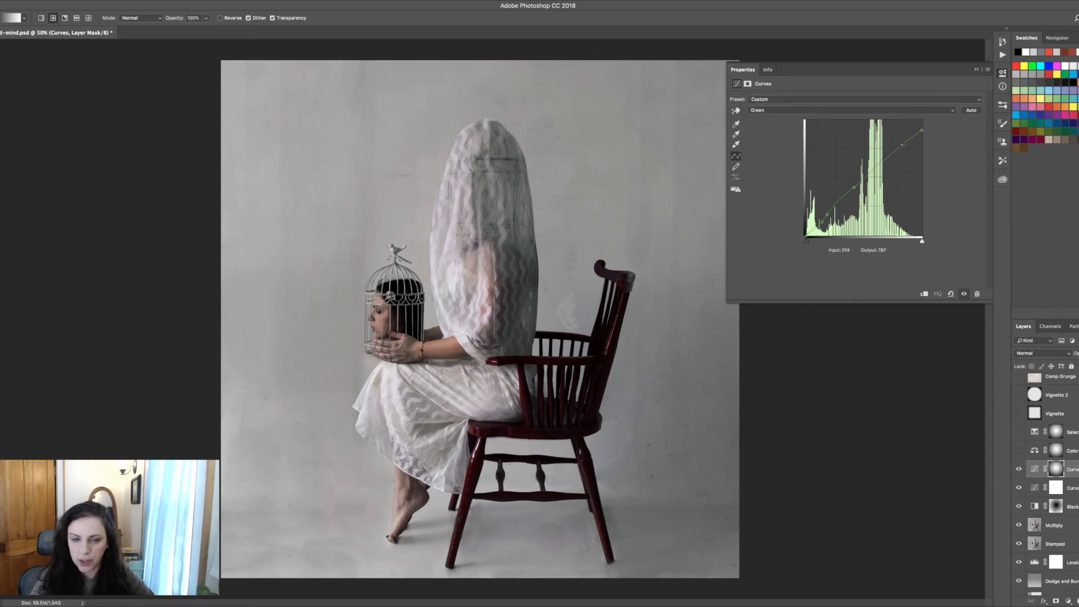
left_click_drag(902, 145, 903, 143)
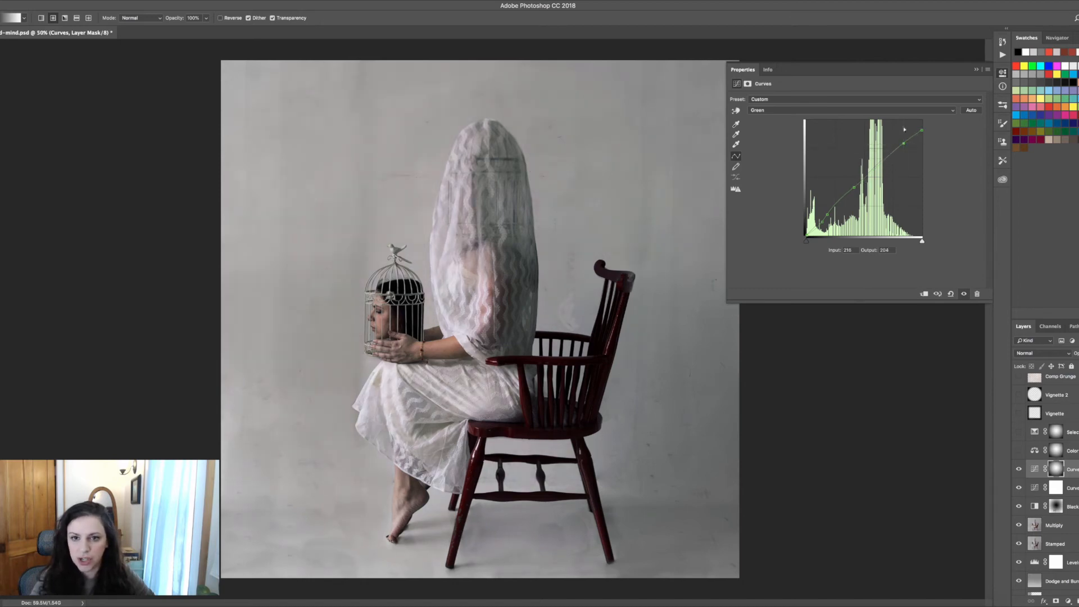
left_click(893, 113)
left_click(885, 117)
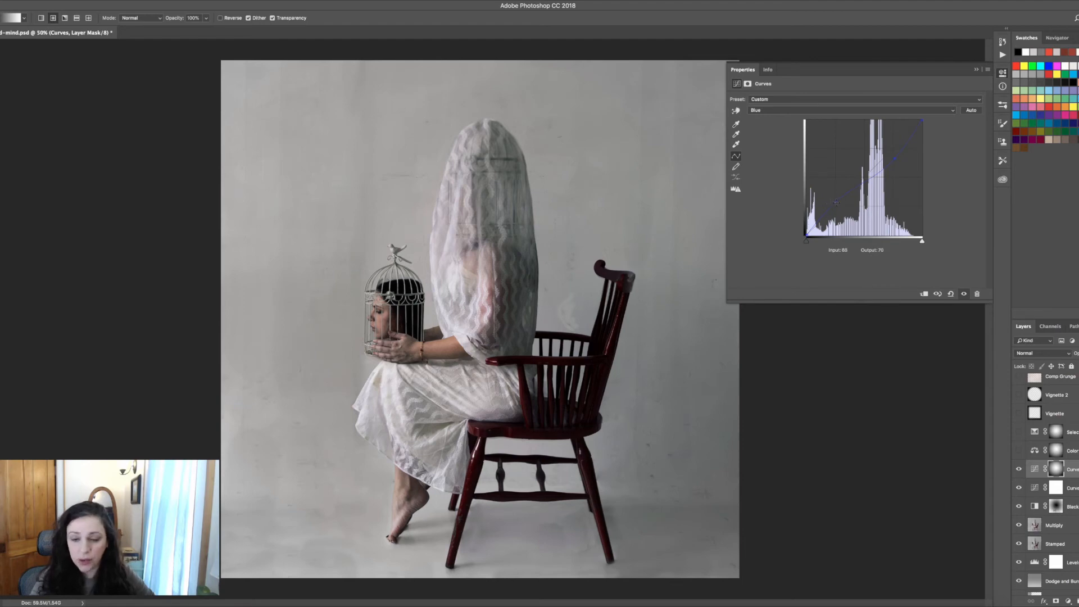
left_click_drag(895, 159, 894, 160)
left_click(976, 69)
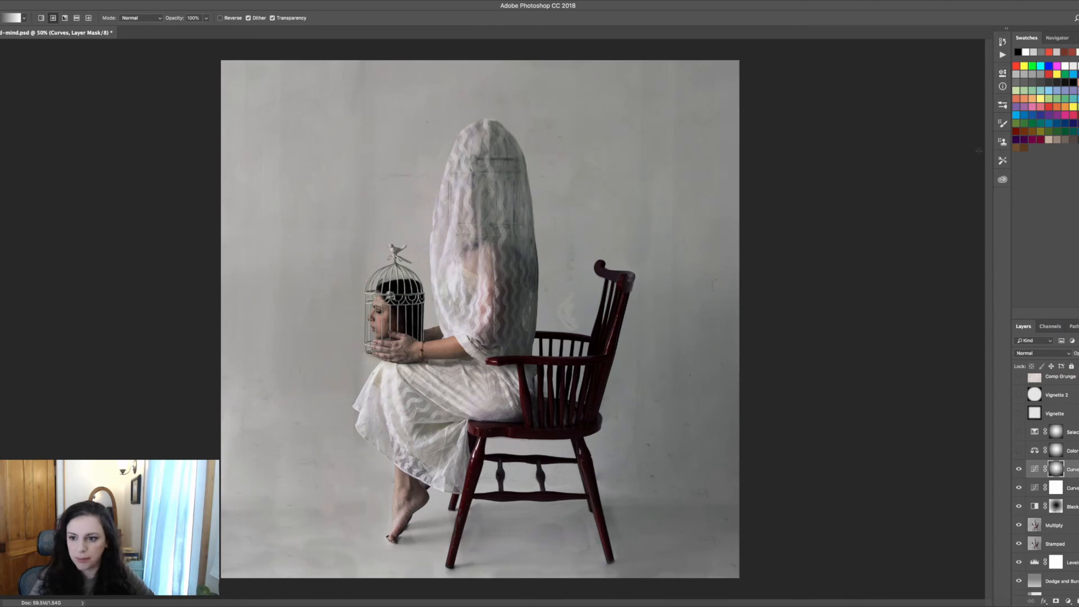
Turn on the Color Balance layer and review its Midtones, Highlights and Shadows settings
left_click(1019, 451)
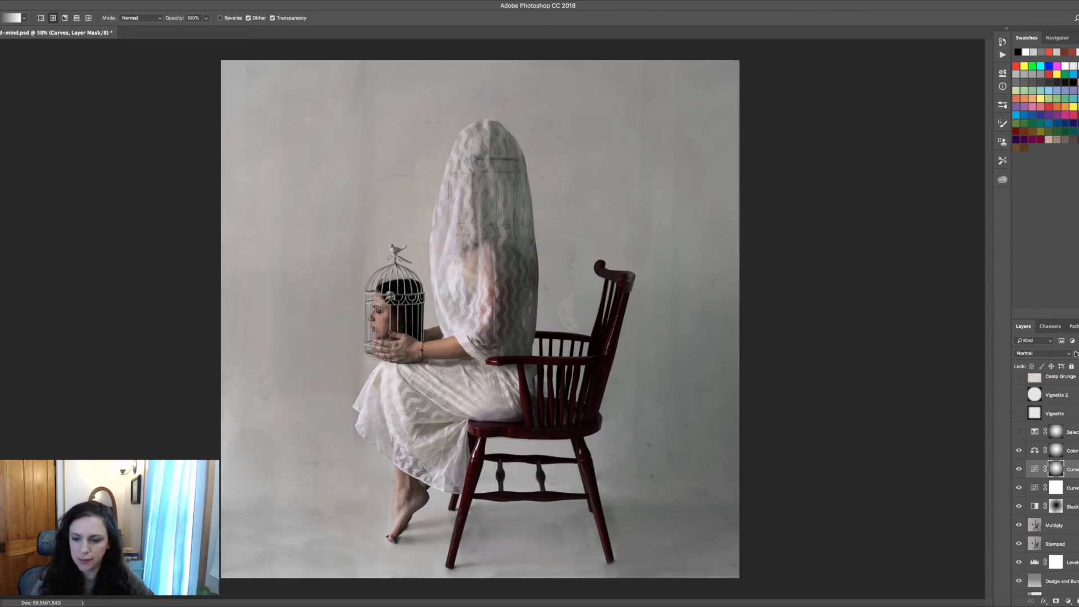
double_click(1034, 450)
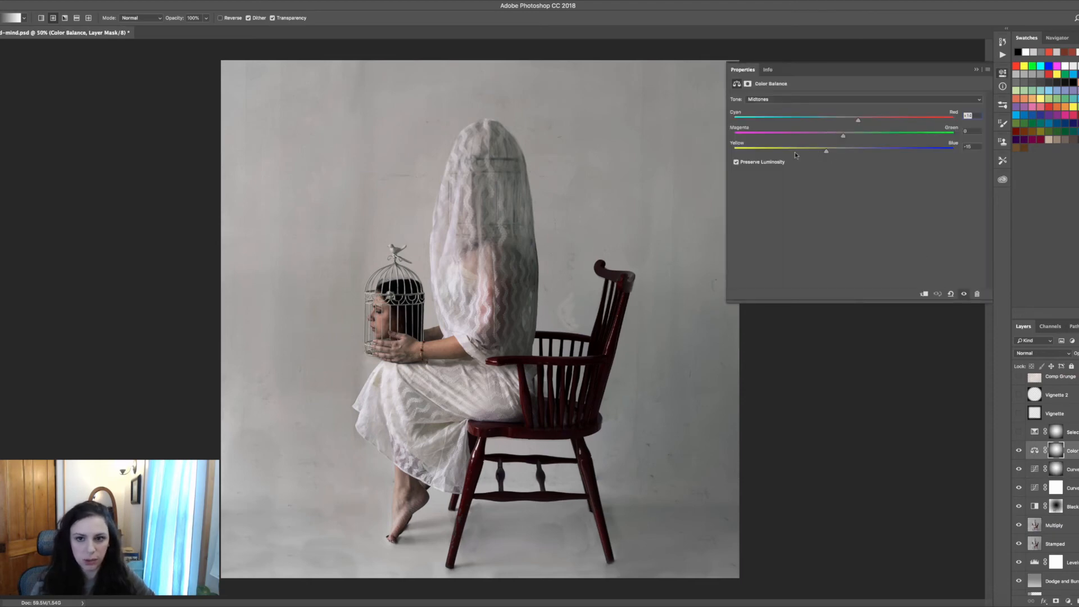
left_click(873, 100)
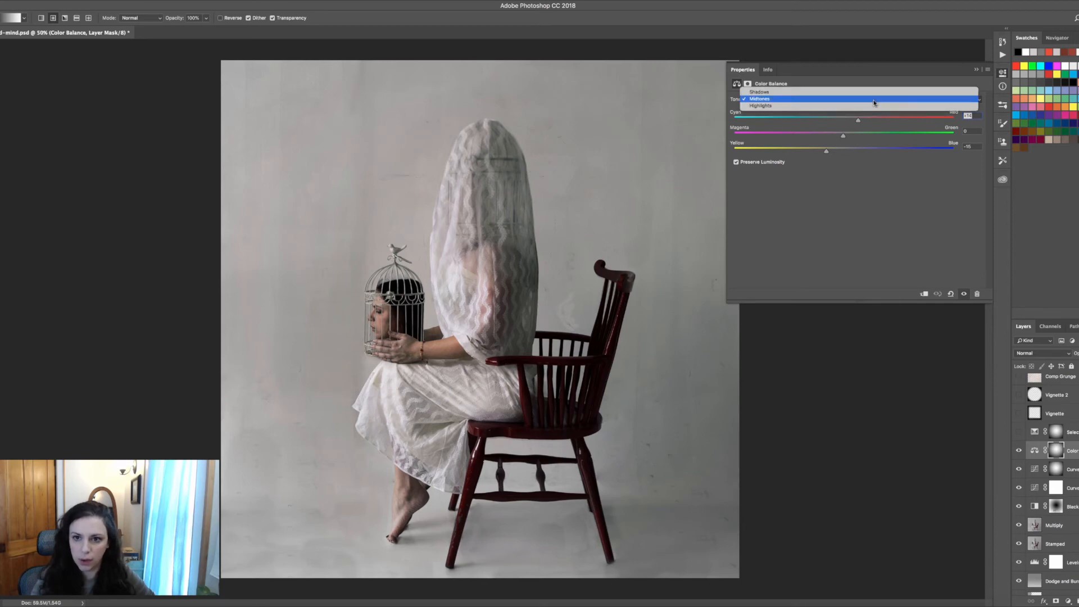
left_click(870, 106)
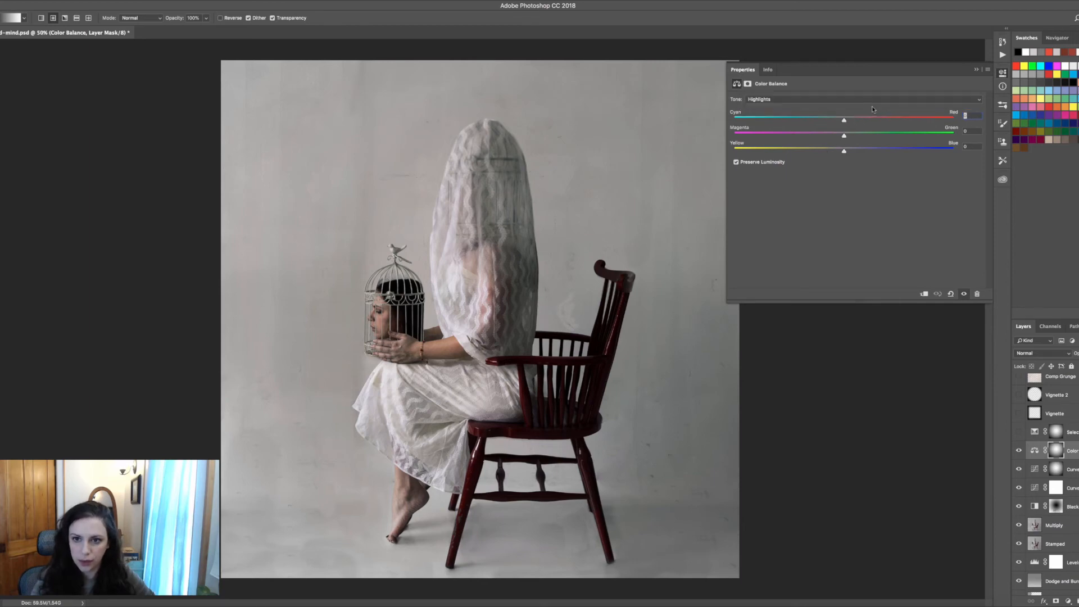
left_click(871, 100)
left_click(874, 86)
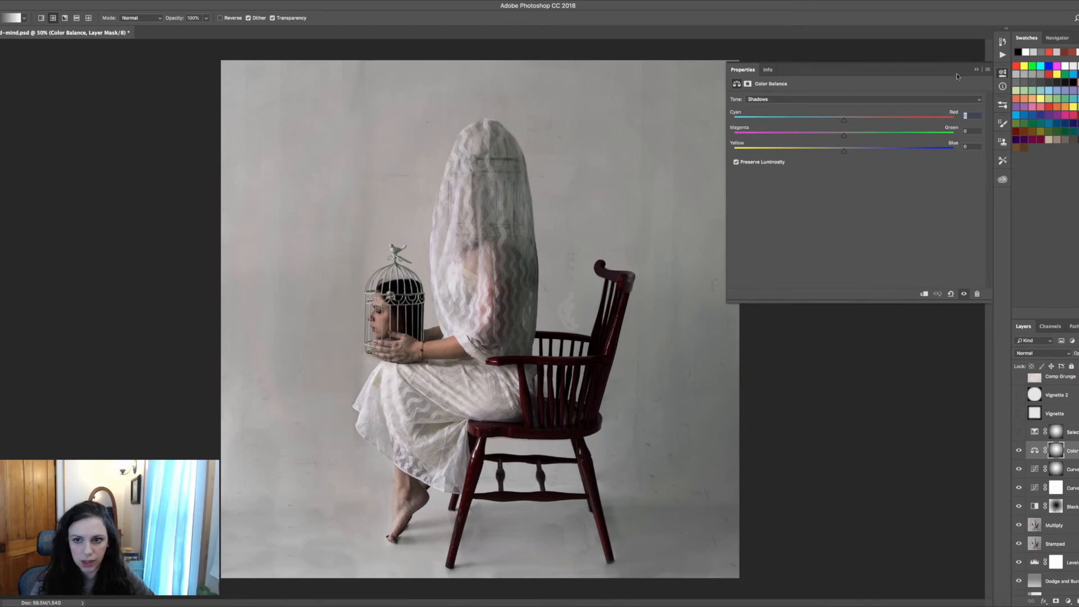
left_click(978, 70)
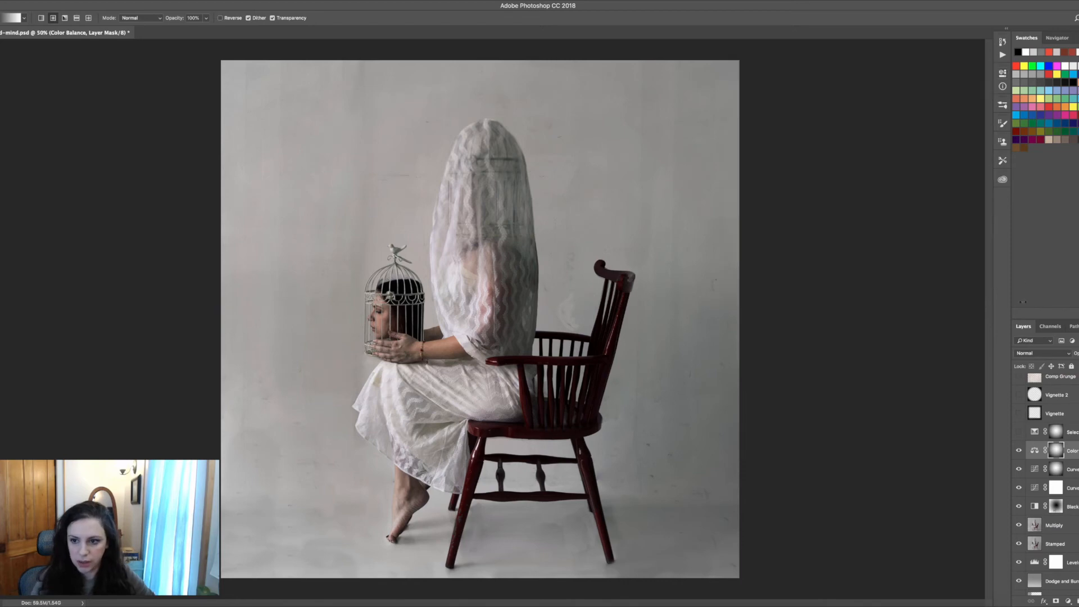
Open the Selective Color layer's properties, then toggle its visibility to compare, leaving it on
double_click(1035, 432)
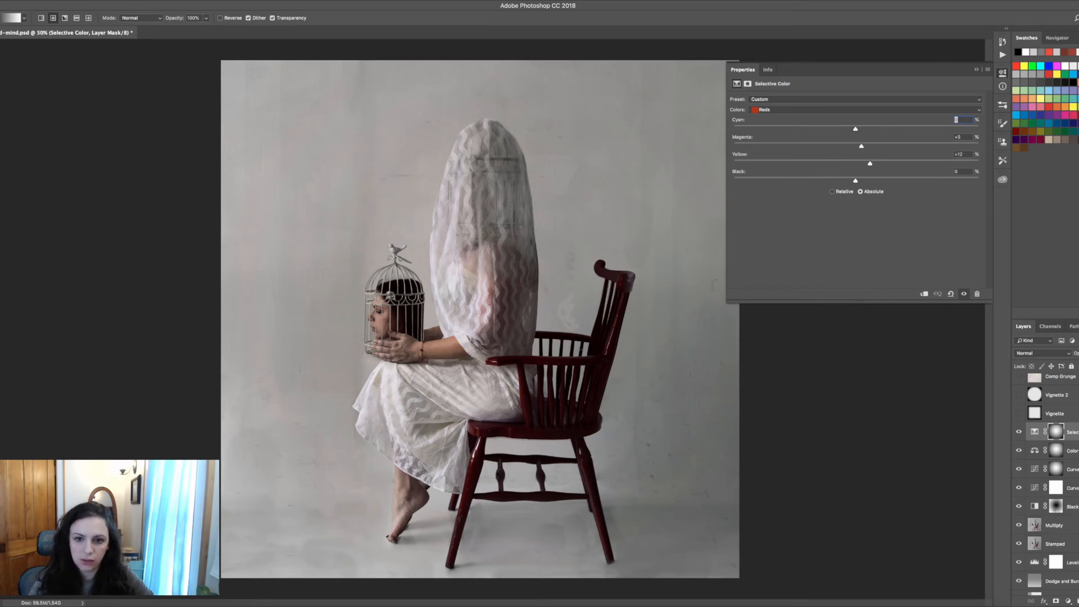
left_click(976, 69)
left_click(1019, 432)
left_click(1019, 432)
left_click(1020, 434)
left_click(1019, 433)
left_click(1019, 434)
left_click(1019, 435)
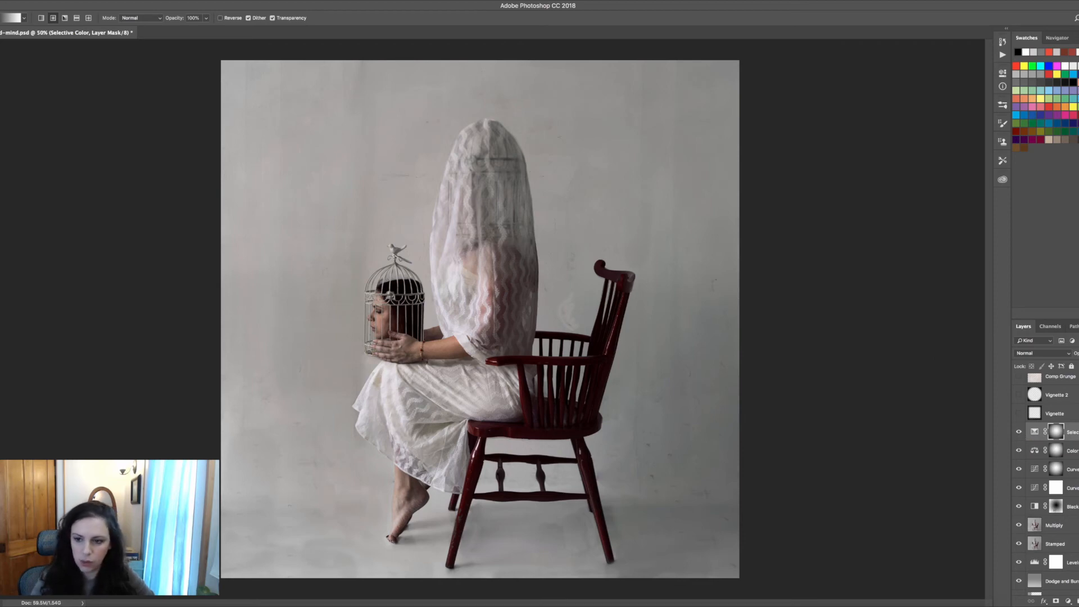
Turn on the Vignette and Vignette 2 layers, toggling Vignette to compare the effect
left_click(1019, 415)
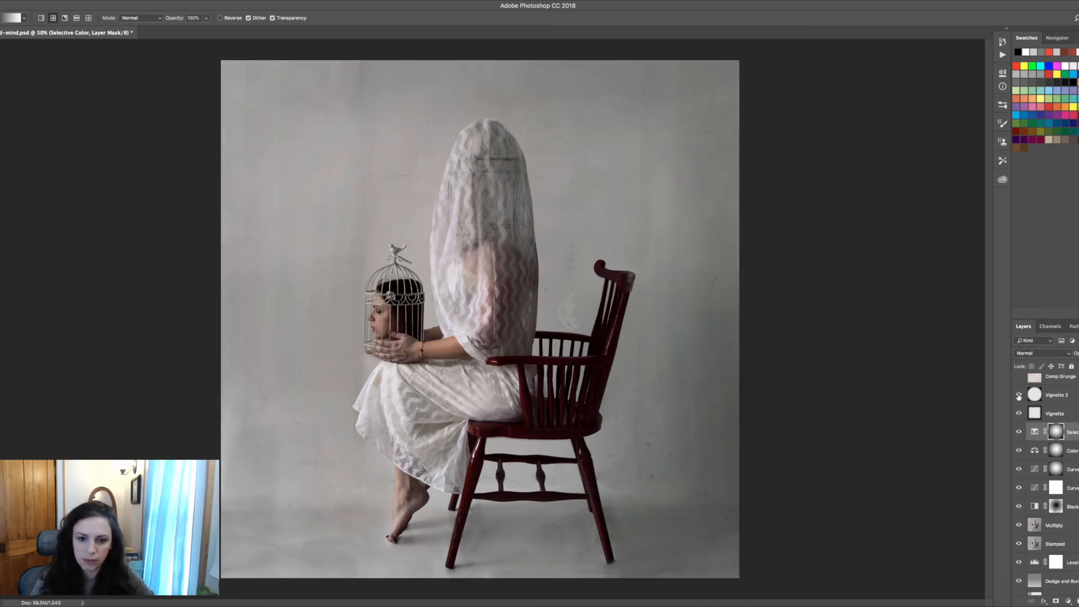
left_click(1019, 396)
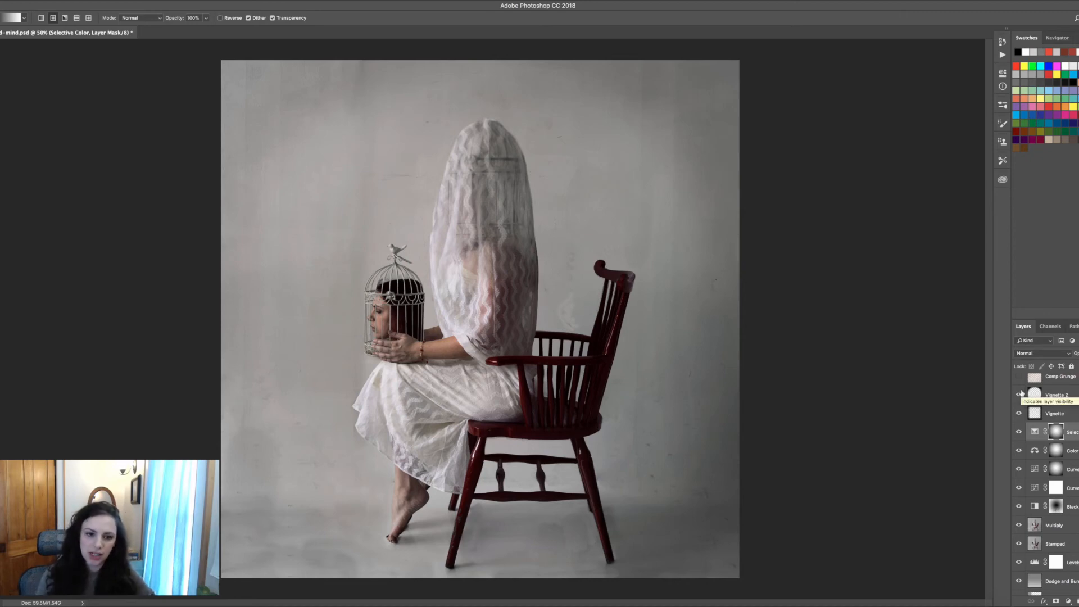
left_click(1019, 415)
left_click(1019, 415)
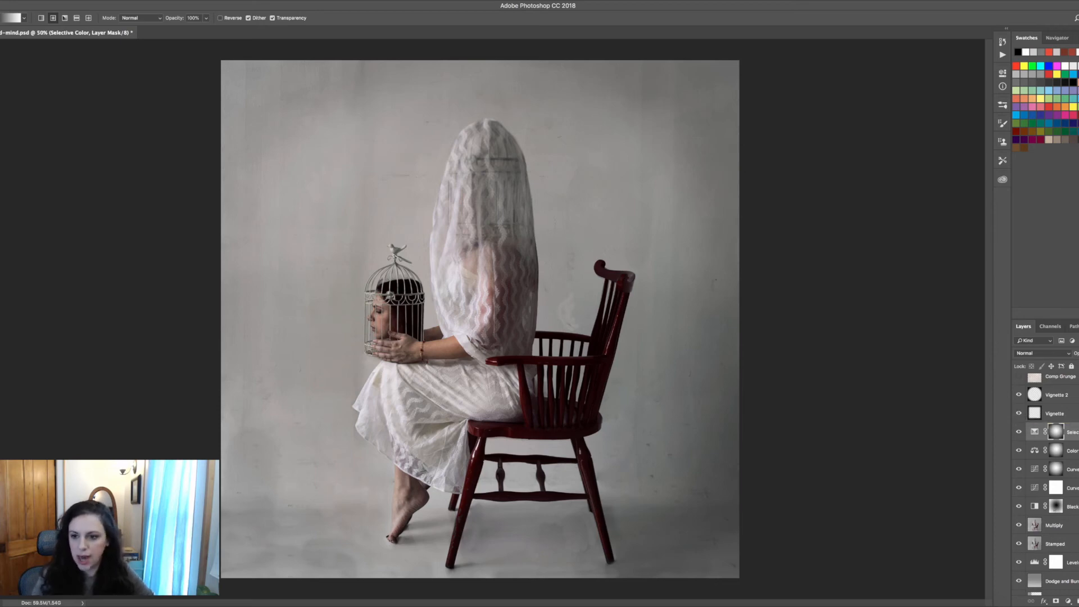
Select the Vignette layer and create a new empty layer above it
scroll(1060, 449, "up", 2)
left_click(1061, 449)
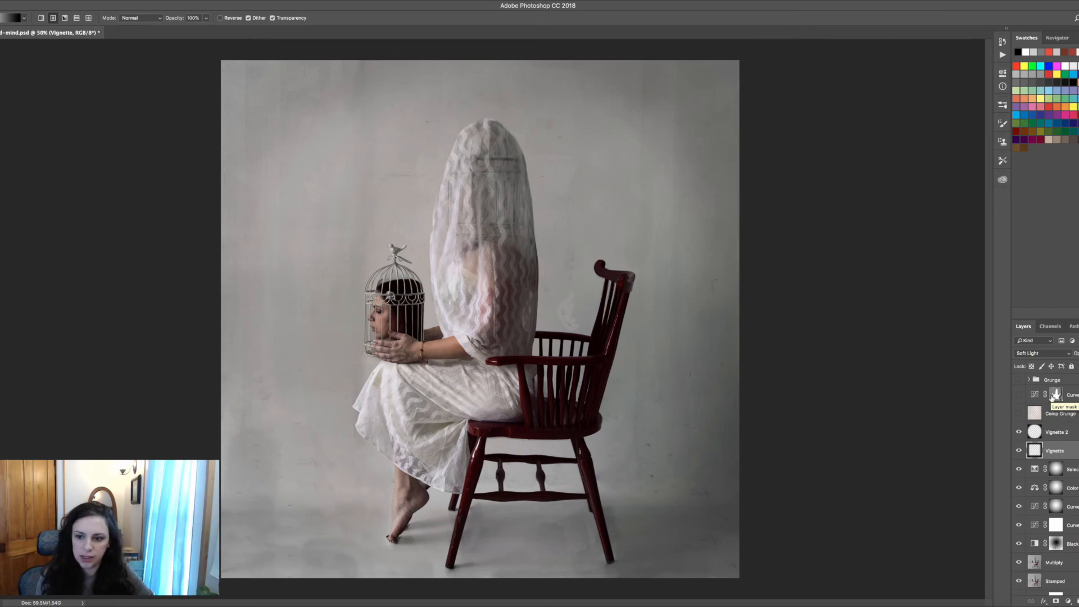
key("m")
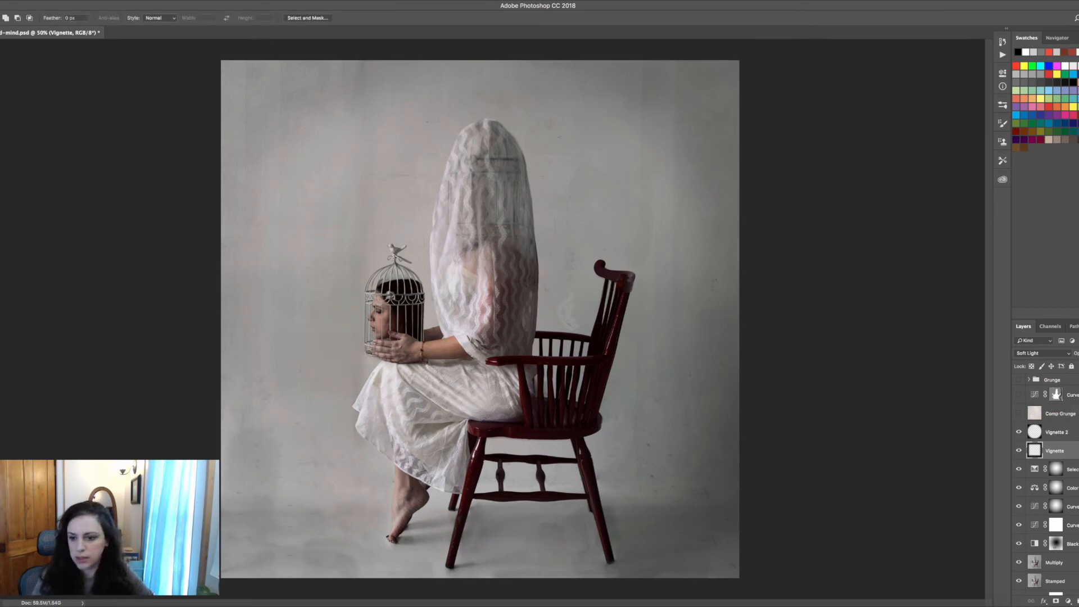
key("ctrl+shift+alt+n")
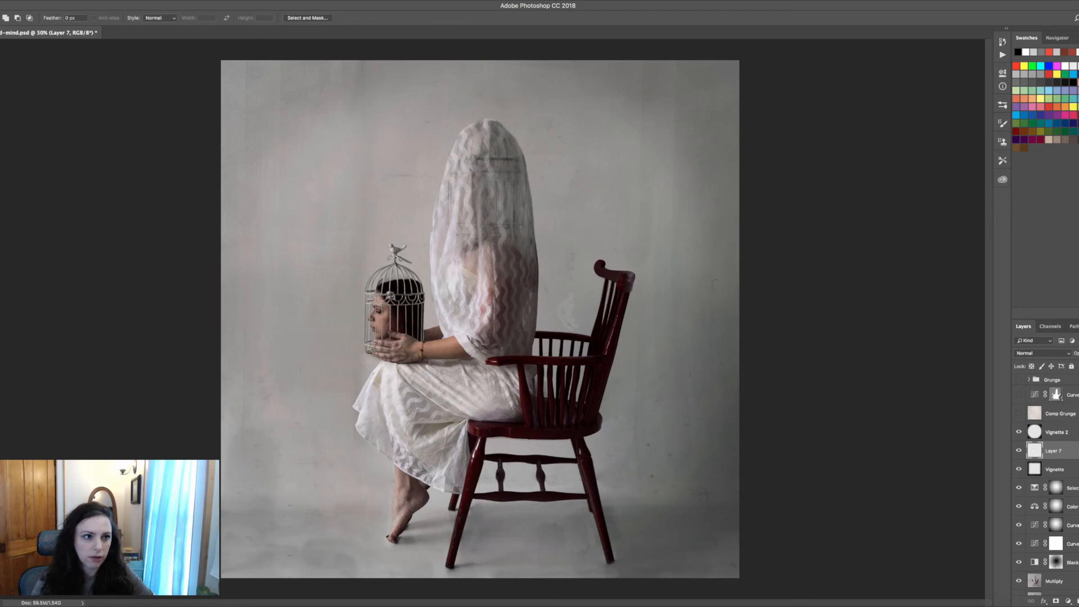
Draw a rectangular marquee with a 500 px feather inset from the canvas edges, then invert the selection
left_click(51, 18)
type("5")
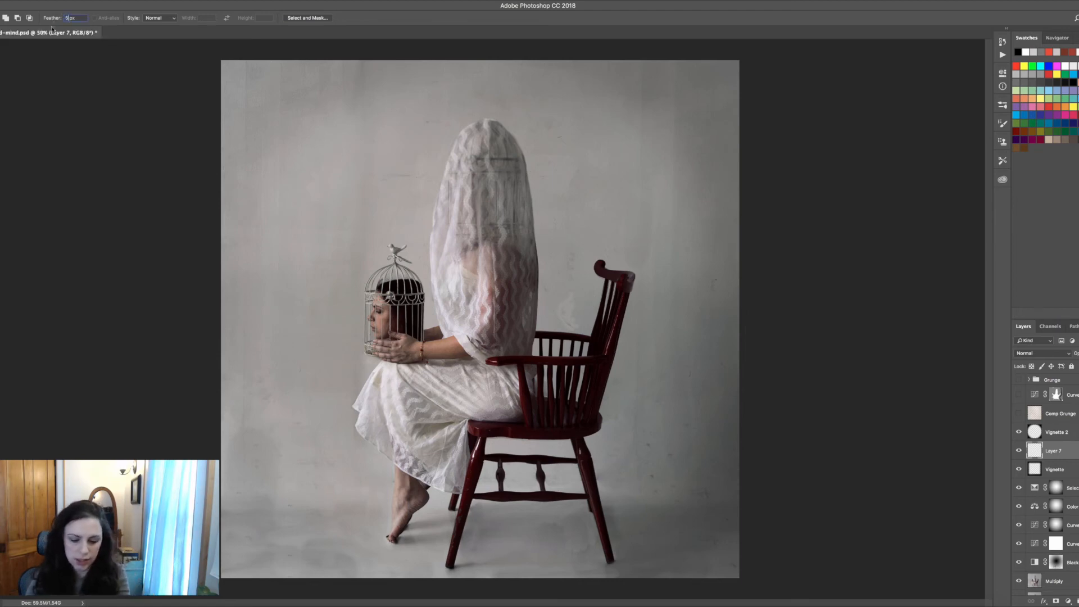
type("00")
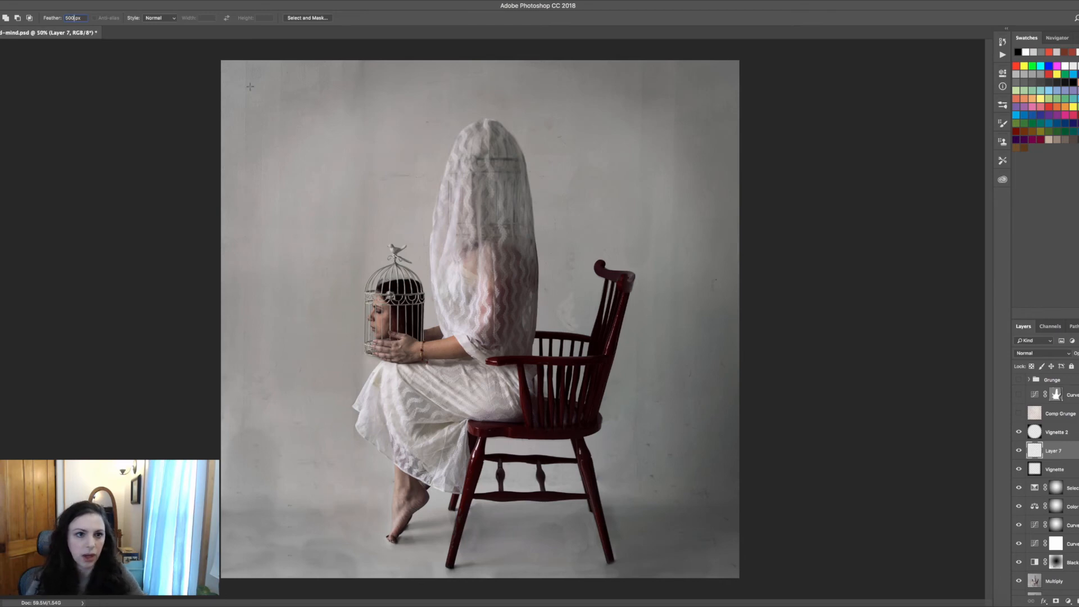
left_click_drag(253, 83, 697, 539)
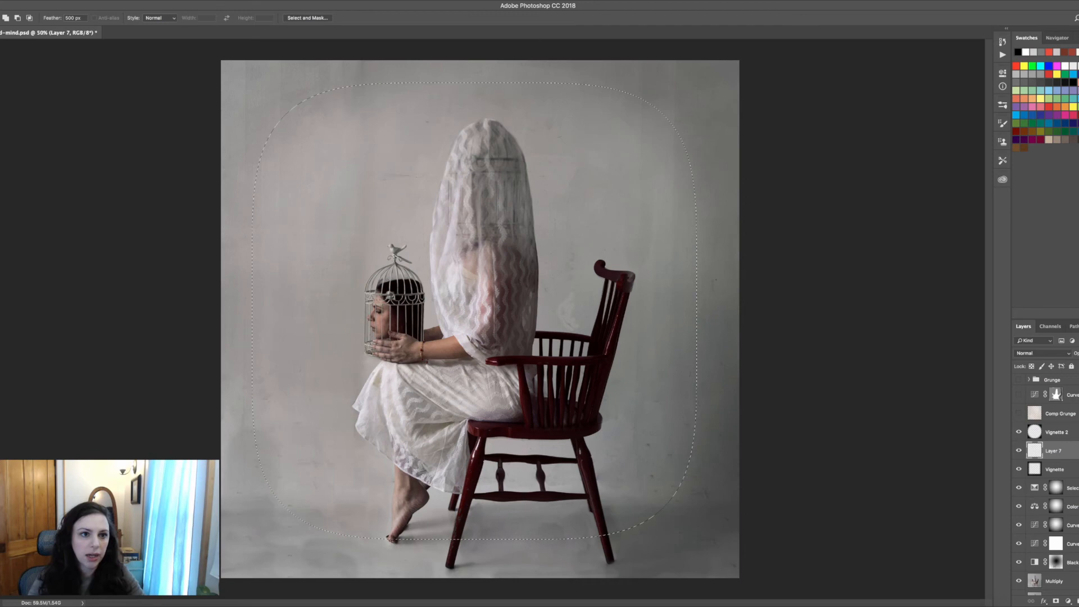
left_click(163, 1)
left_click(168, 31)
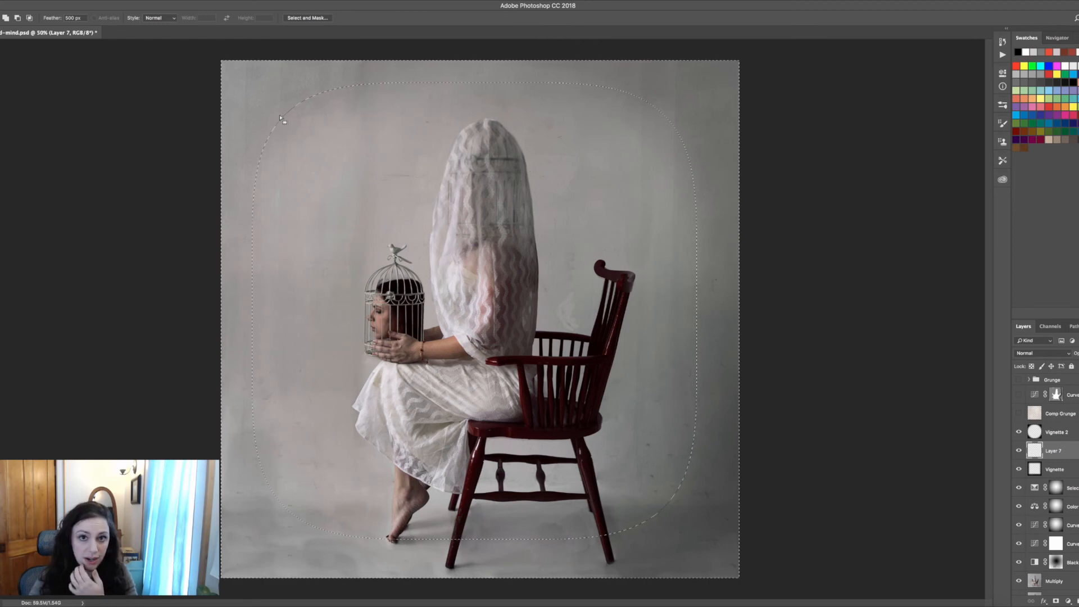
Fill the inverted selection with black on the new layer using the Paint Bucket, then deselect
key("g")
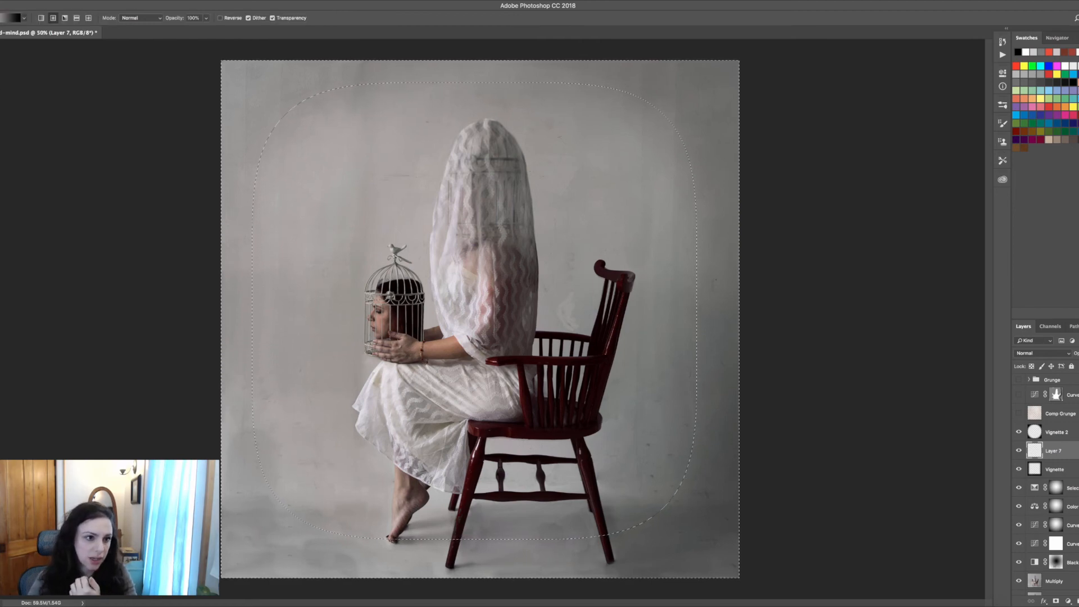
key("shift+g")
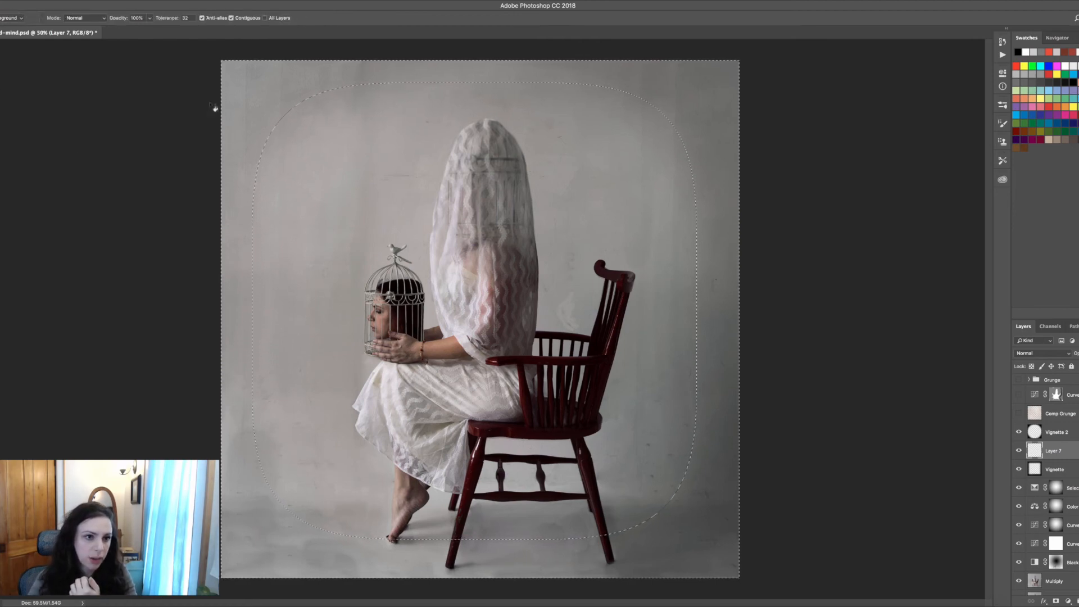
left_click(242, 96)
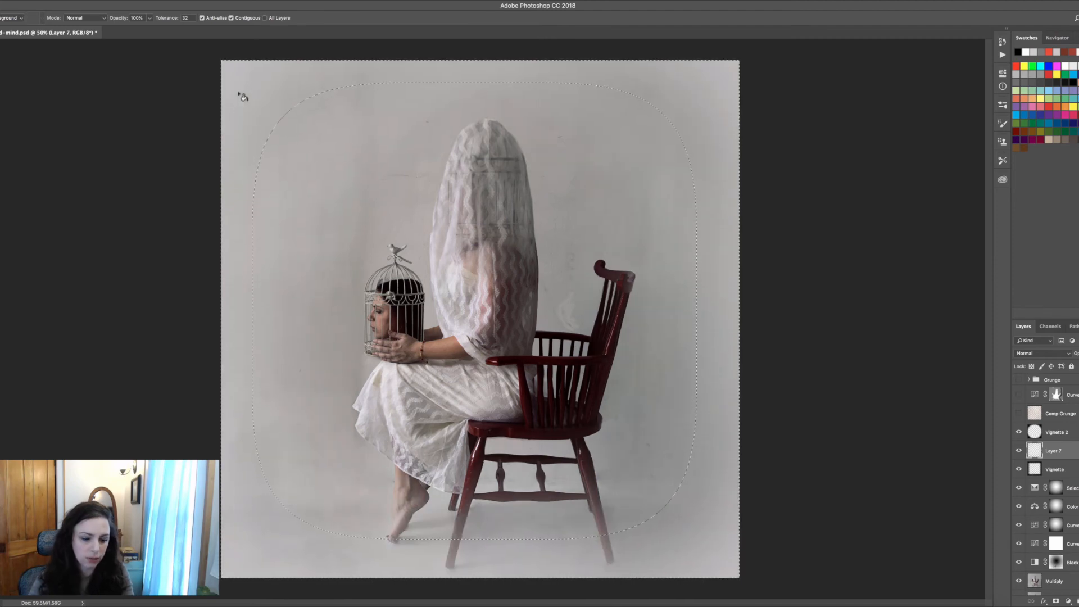
key("super+z")
key("x")
left_click(244, 99)
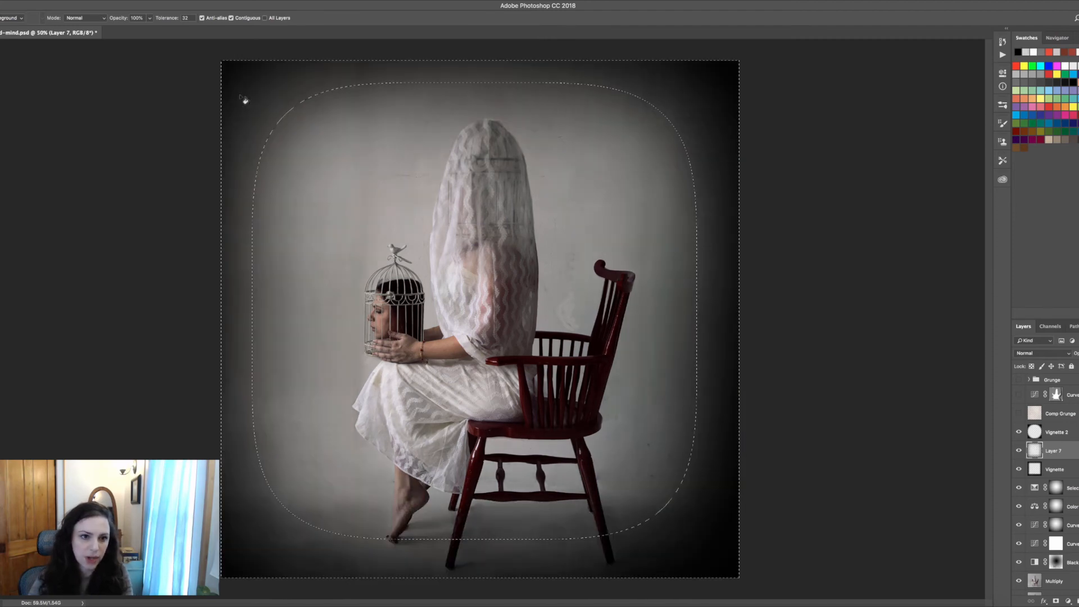
key("super+d")
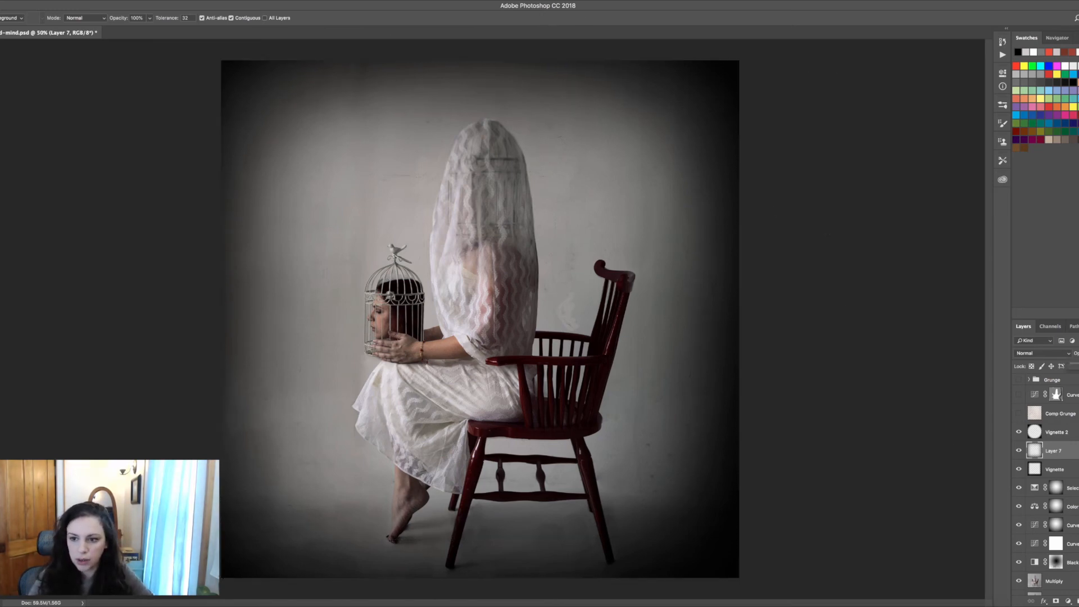
Set the new layer's blend mode to Soft Light
left_click_drag(1077, 366, 1078, 366)
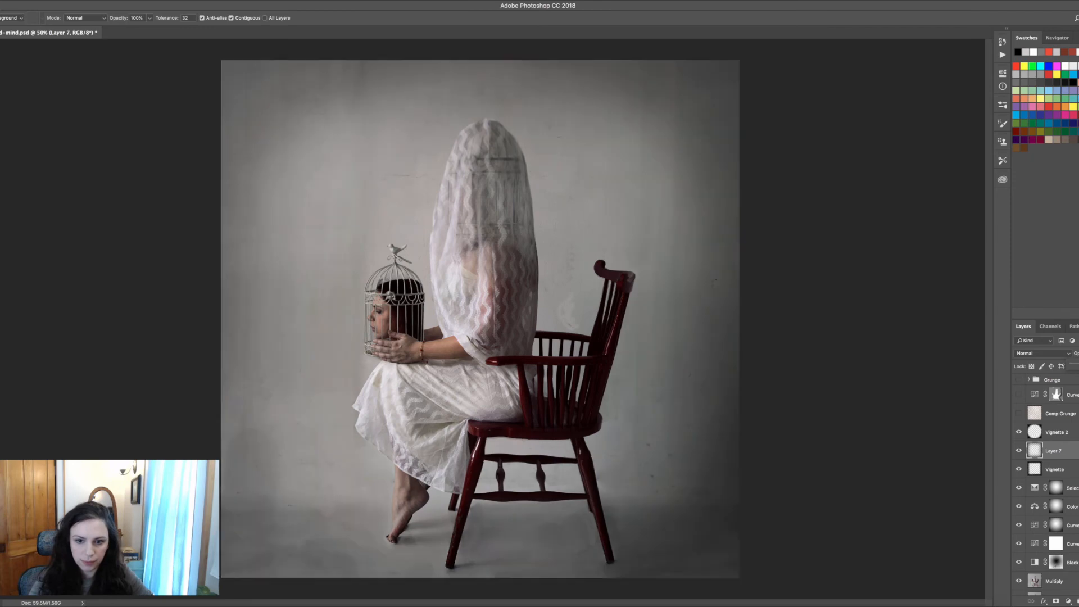
left_click(1055, 352)
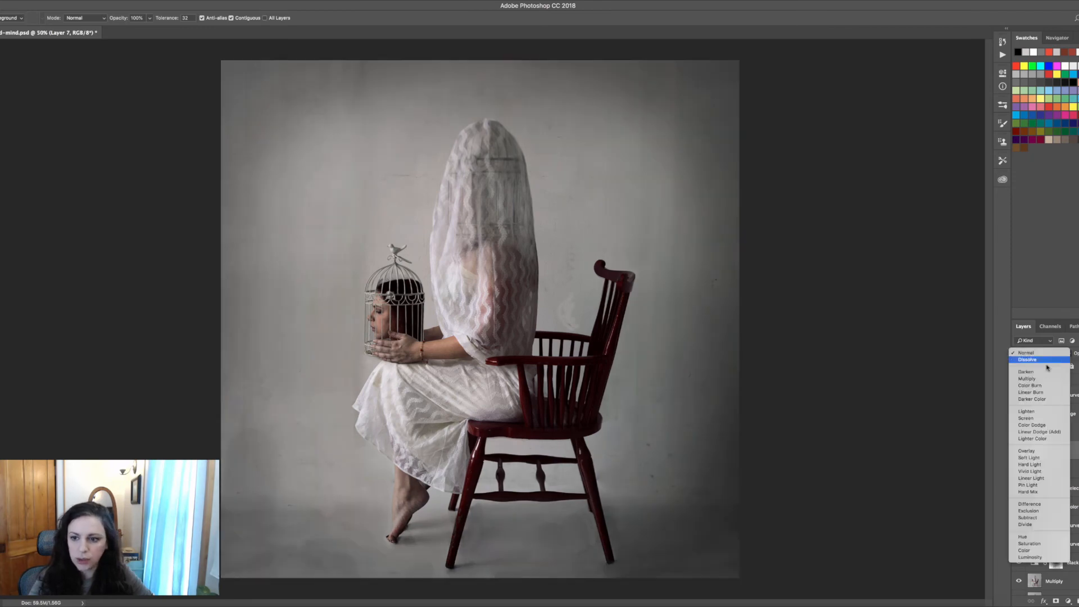
left_click(1028, 458)
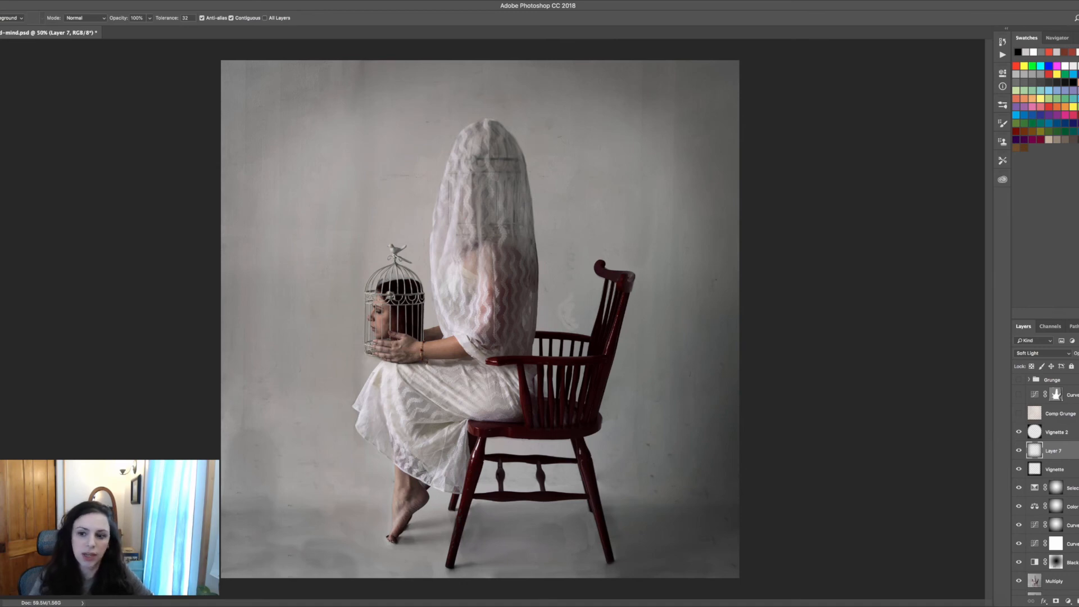
Toggle the new vignette layer's visibility on and off to compare the effect
left_click(1035, 473)
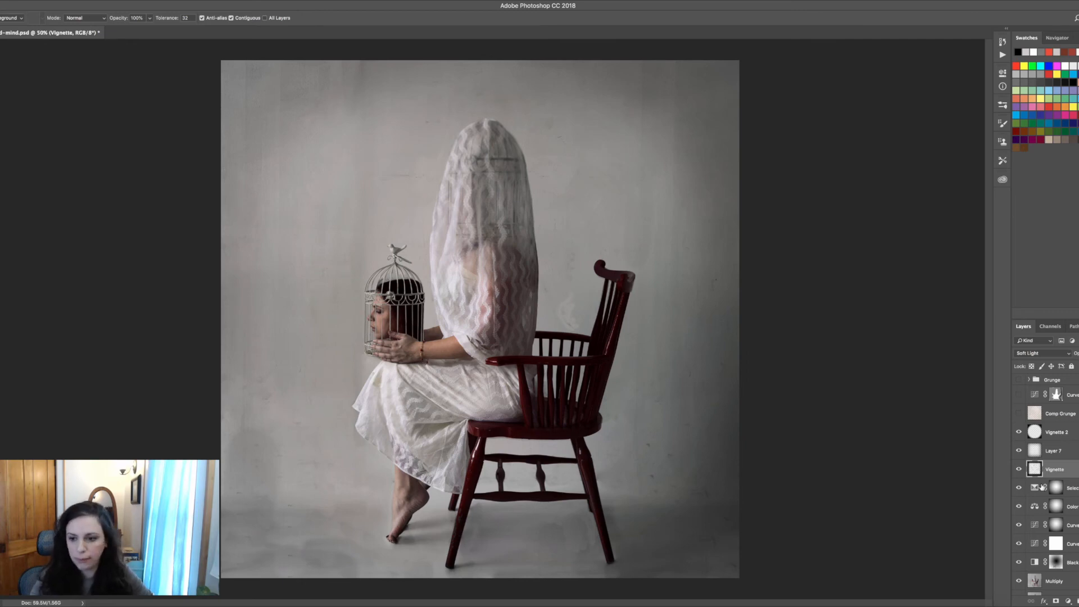
left_click(1019, 451)
left_click(1019, 451)
left_click(1019, 451)
left_click(1019, 451)
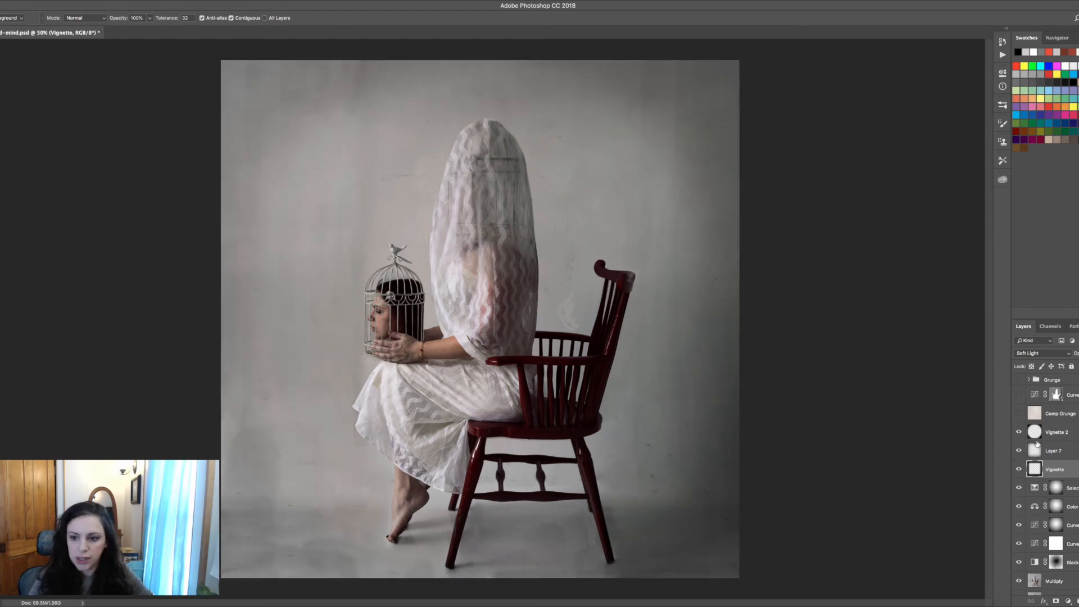
Toggle Vignette 2 to compare it, and hide the new Layer 7
left_click(1027, 434)
left_click(1019, 432)
left_click(1019, 432)
left_click(1019, 432)
left_click(1019, 432)
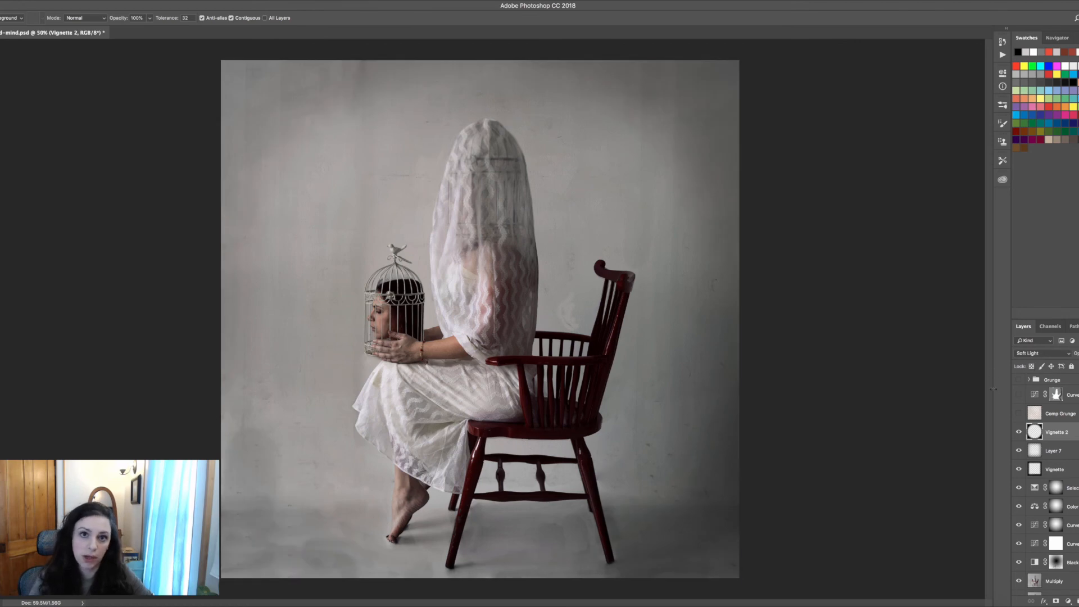
left_click(1019, 452)
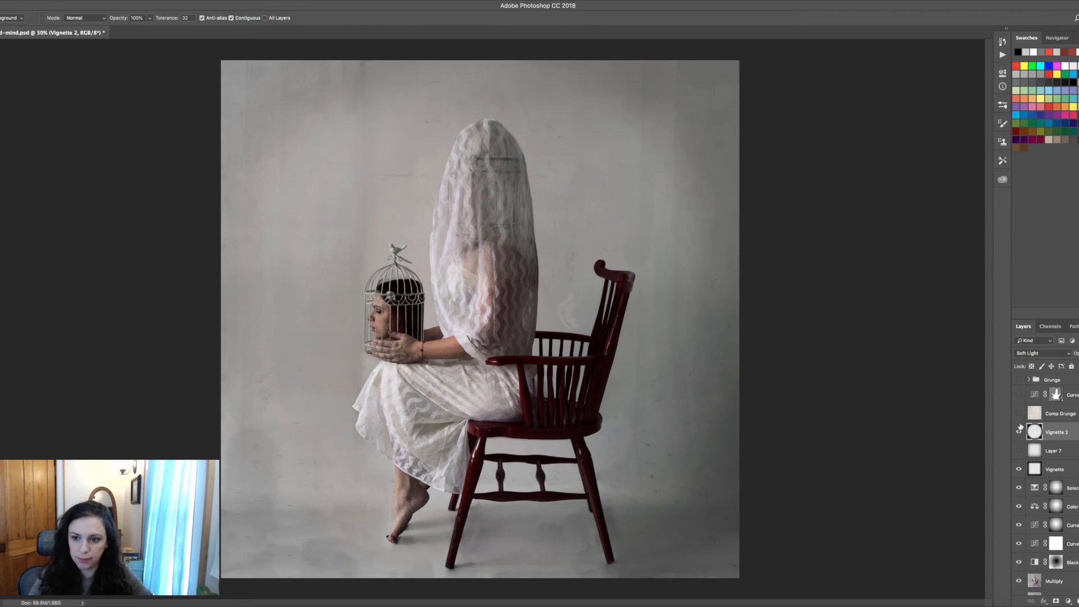
Turn on the Comp Grunge layer, toggling it to compare, and select it
left_click(1019, 413)
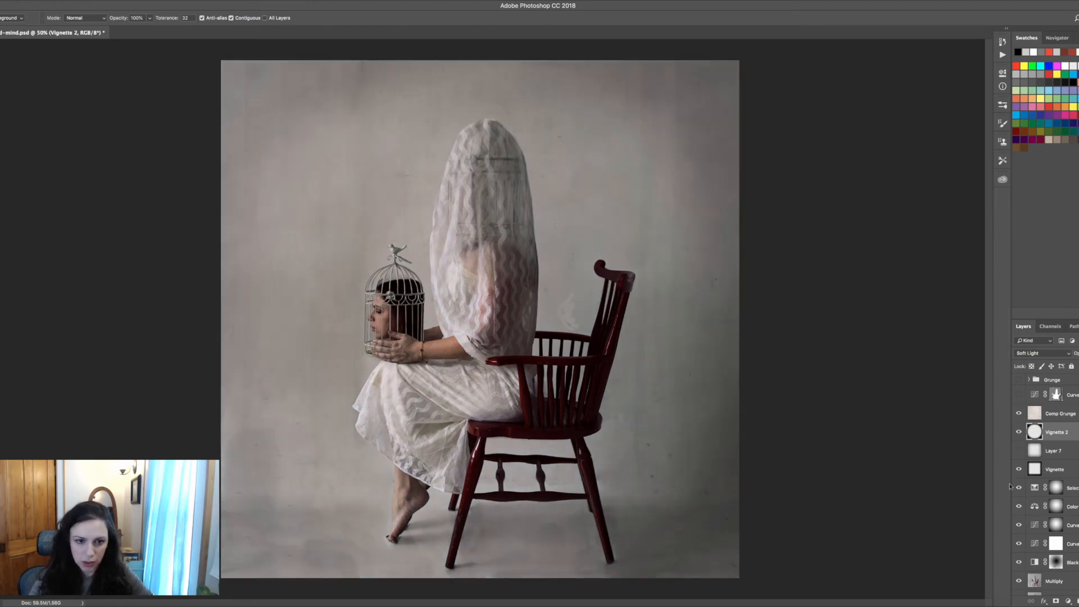
left_click(1019, 414)
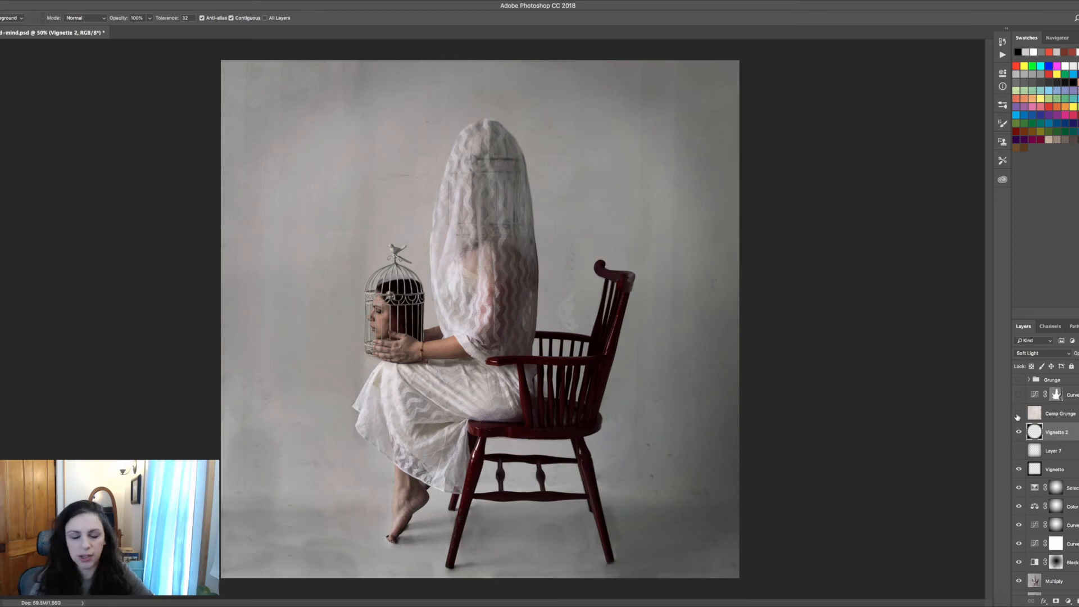
left_click(1019, 414)
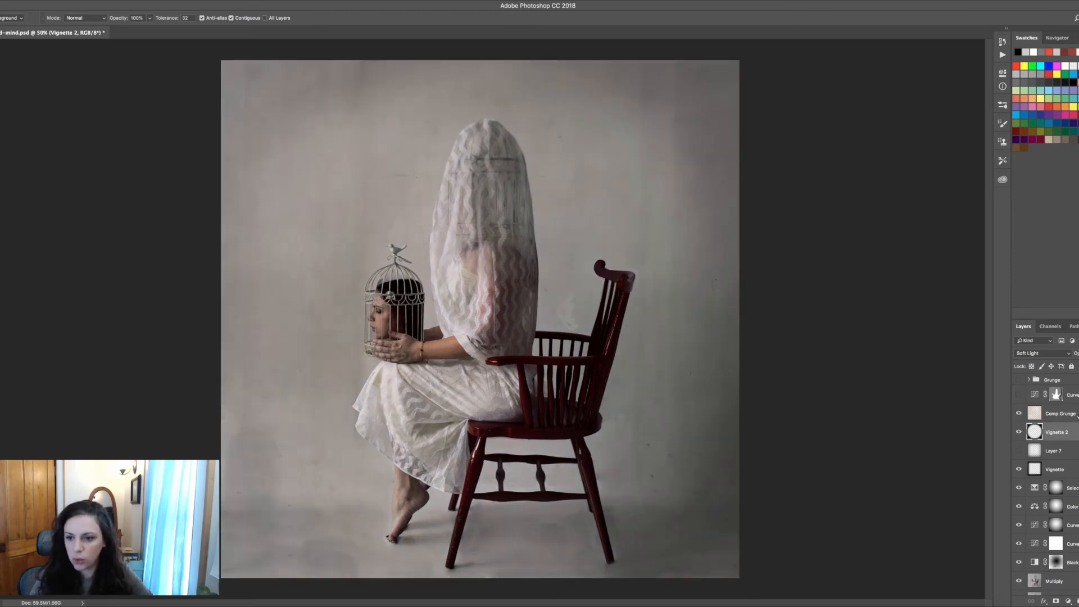
left_click(1047, 420)
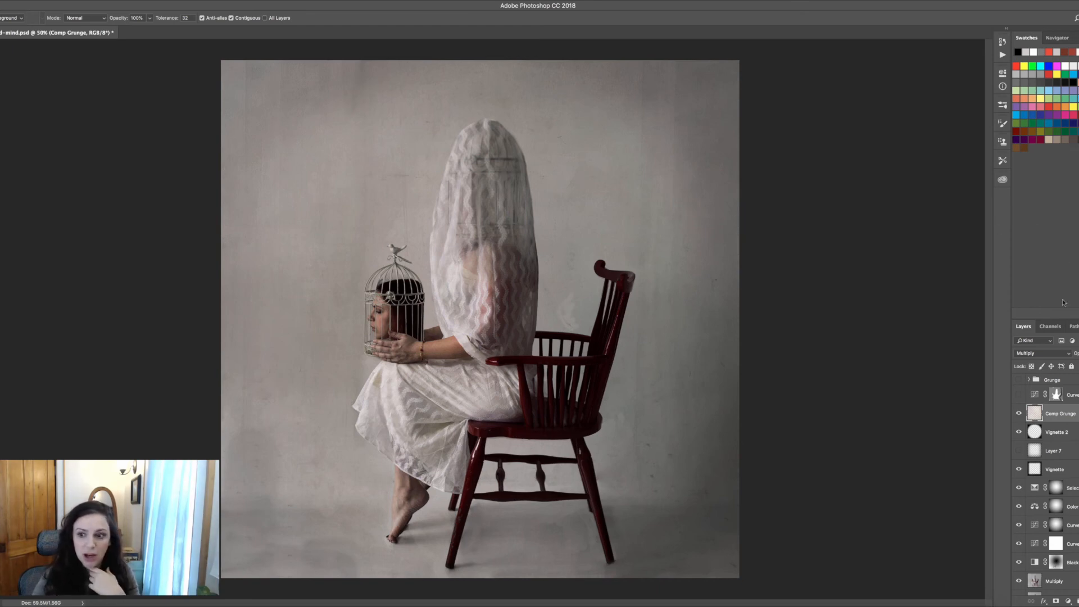
Toggle the Curves adjustment above Comp Grunge to compare, leaving it visible
left_click(1018, 395)
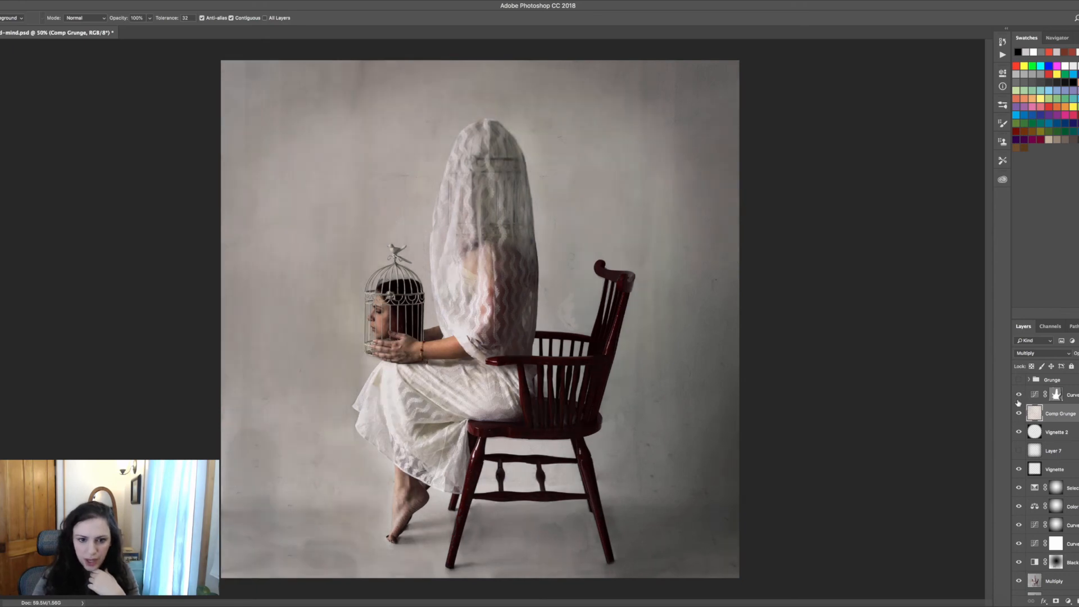
left_click(1018, 395)
left_click(1018, 395)
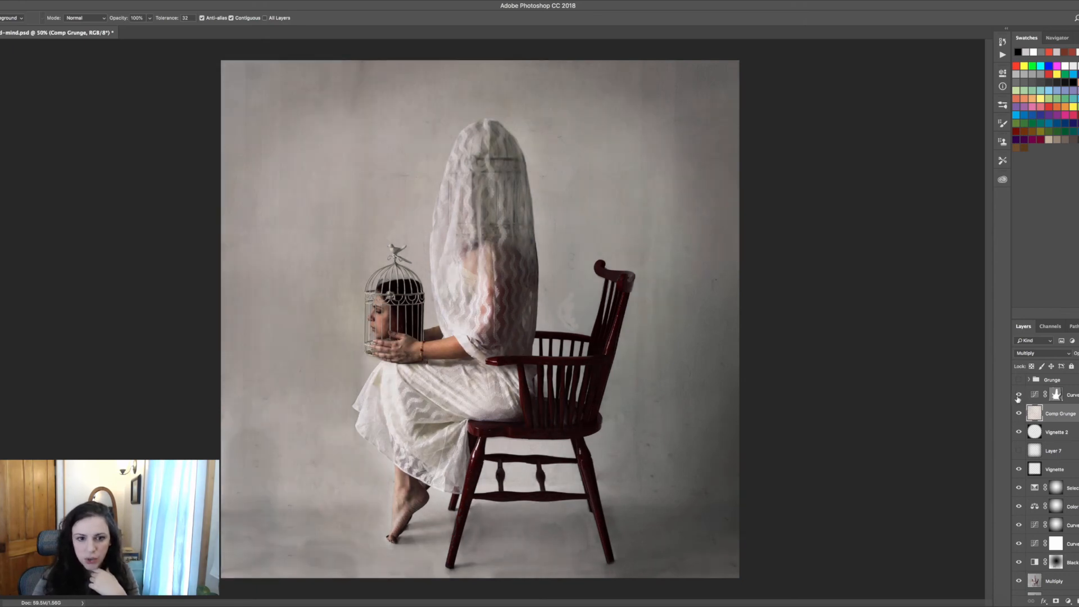
left_click(1018, 395)
left_click(1018, 395)
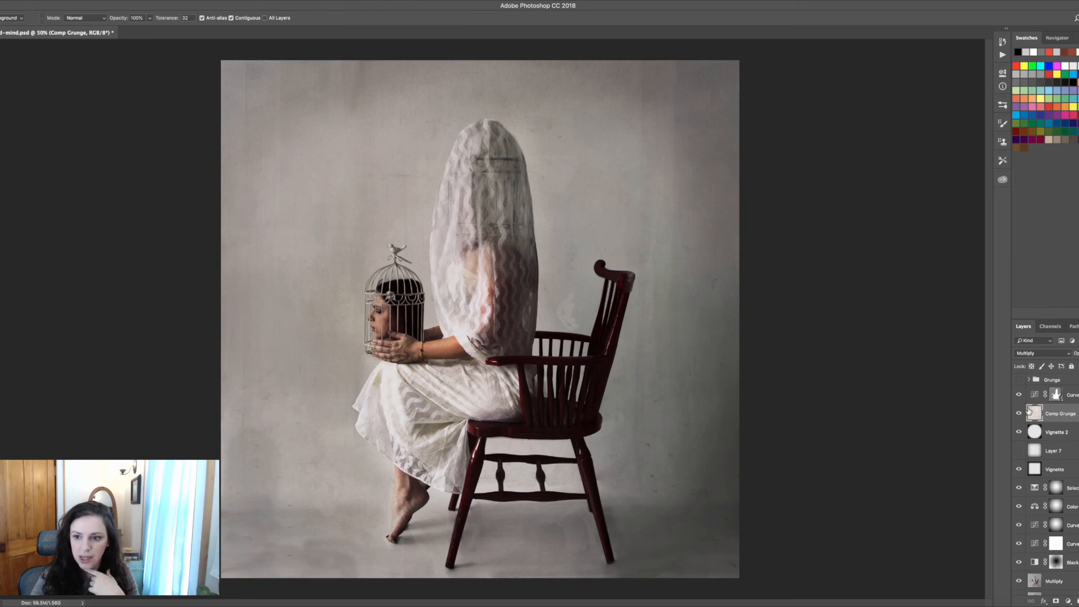
Open that Curves adjustment's properties, examine its RGB curve points, and close the panel
double_click(1034, 395)
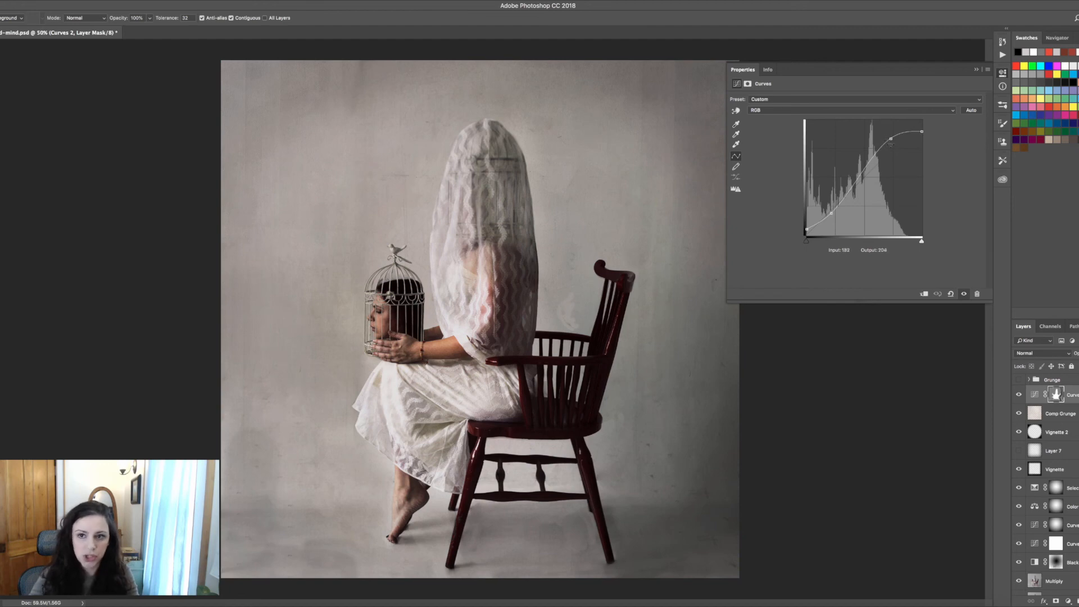
left_click_drag(890, 138, 893, 147)
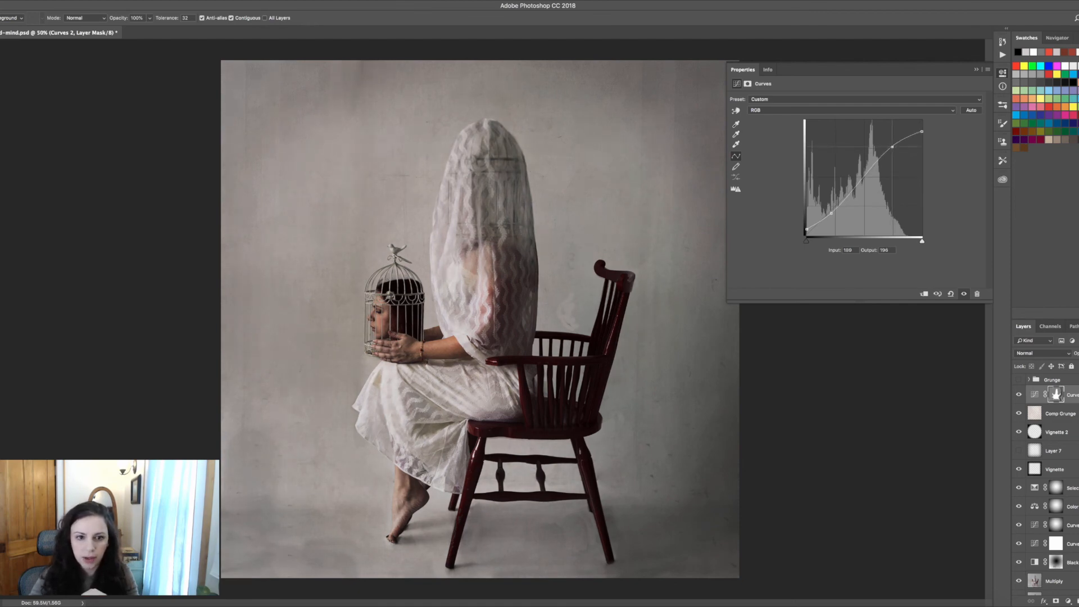
left_click_drag(893, 147, 891, 142)
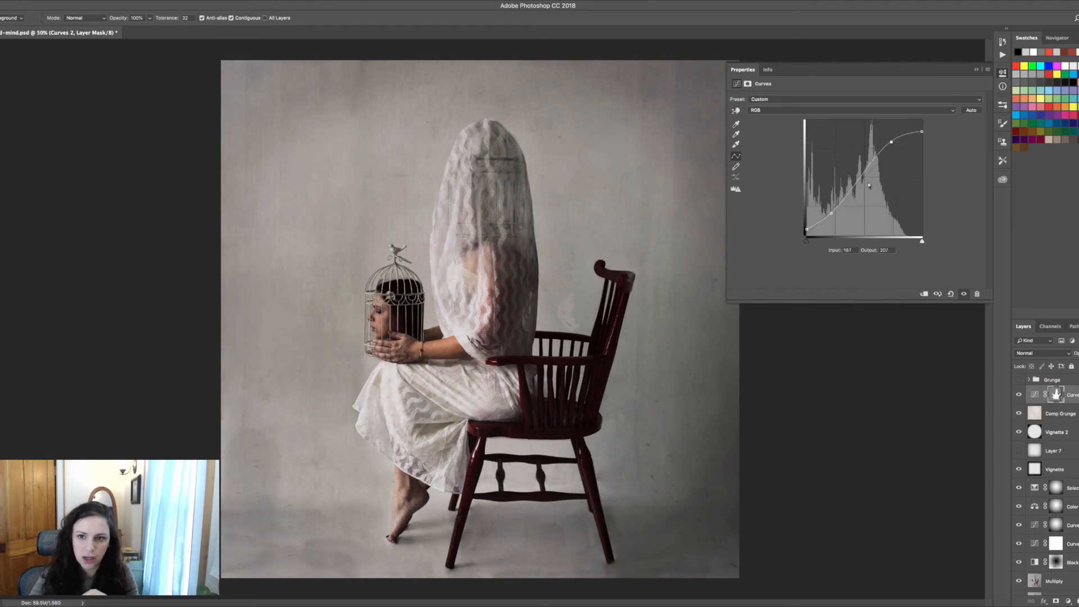
left_click(831, 213)
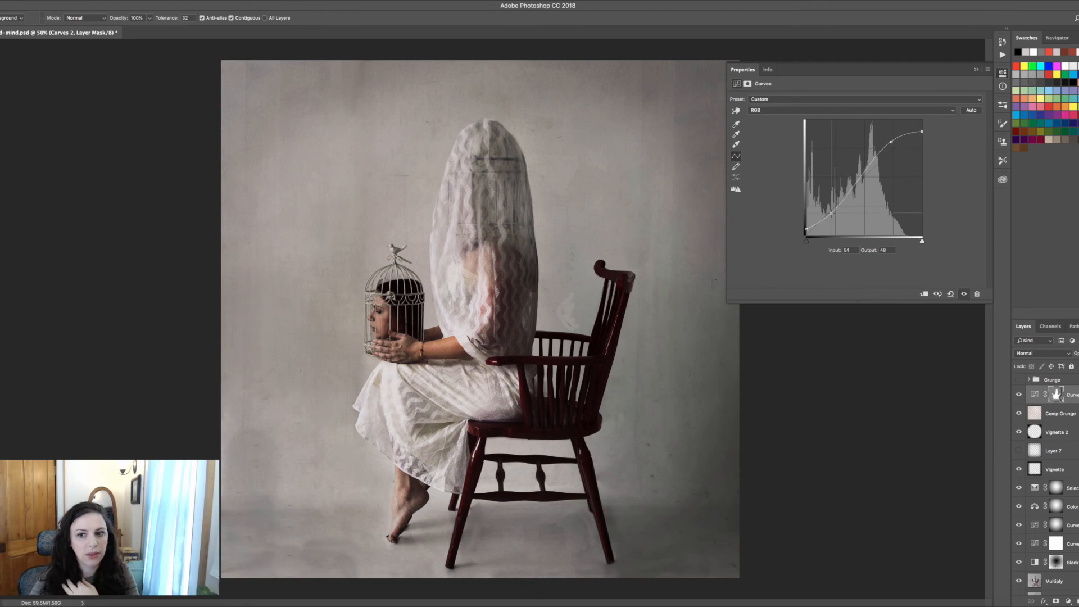
left_click(976, 69)
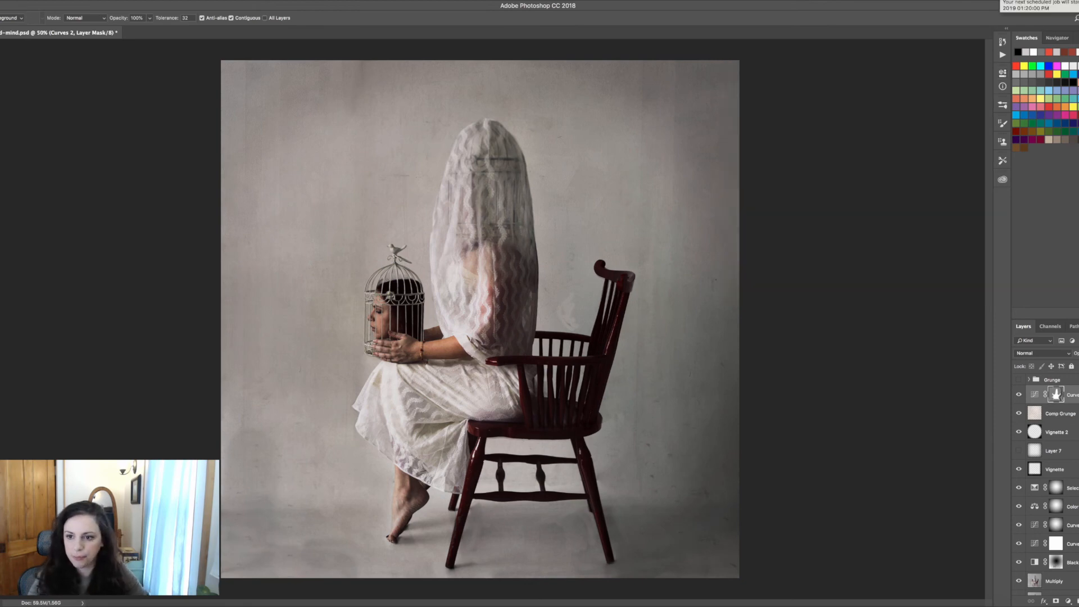
Expand the Grunge group and turn on its visibility
scroll(1024, 462, "up", 3)
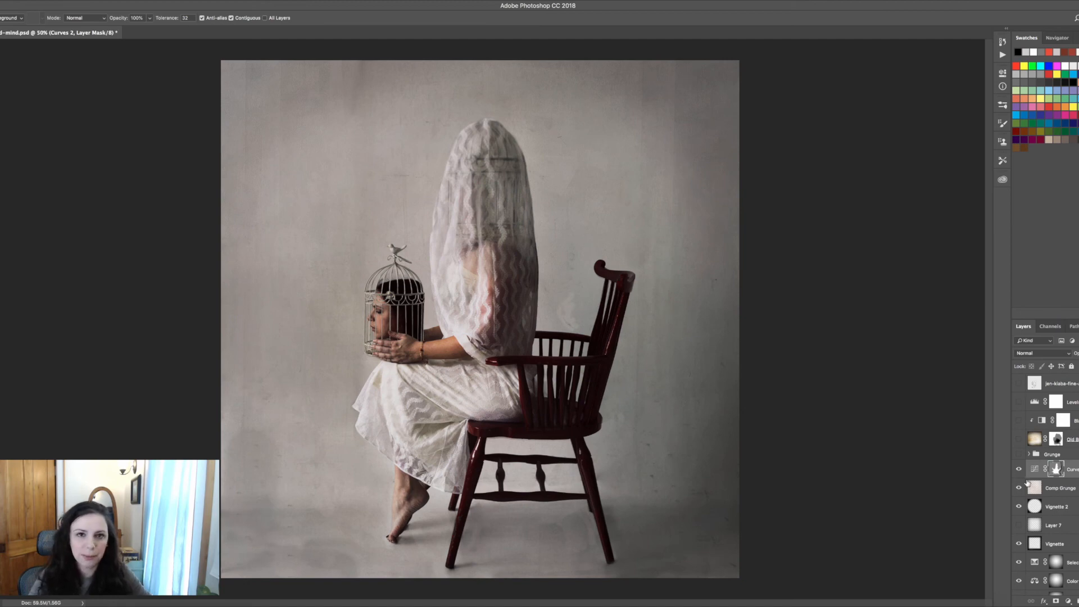
left_click(1030, 456)
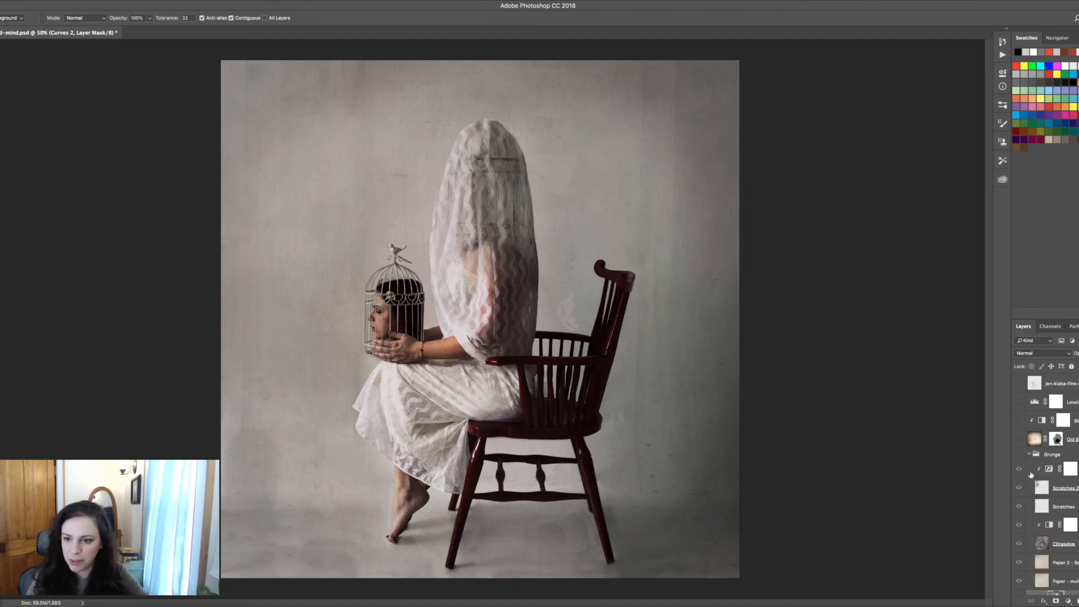
scroll(1045, 477, "down", 2)
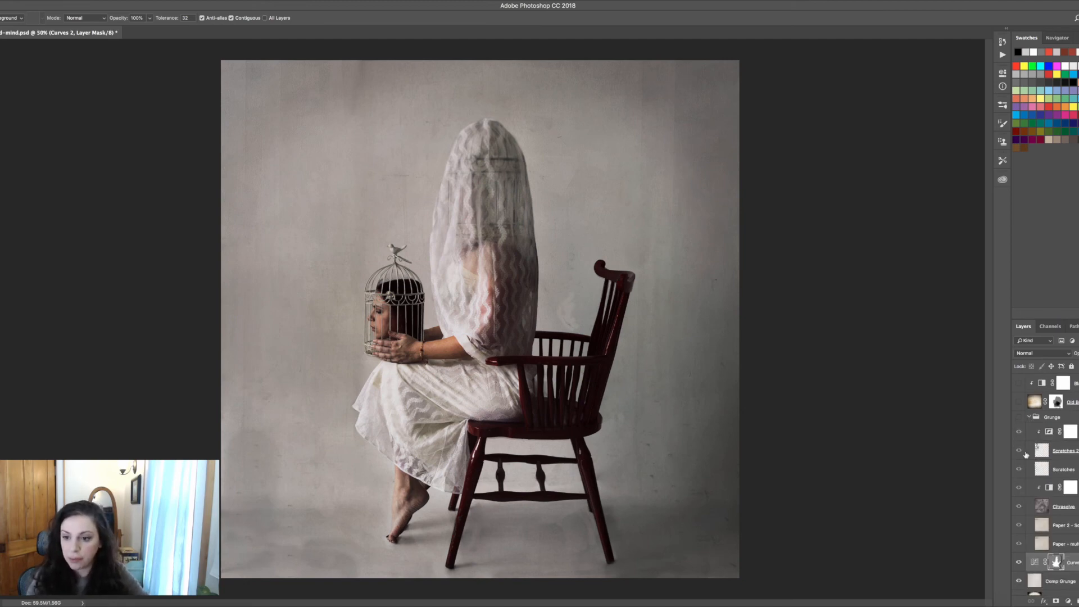
left_click(1019, 417)
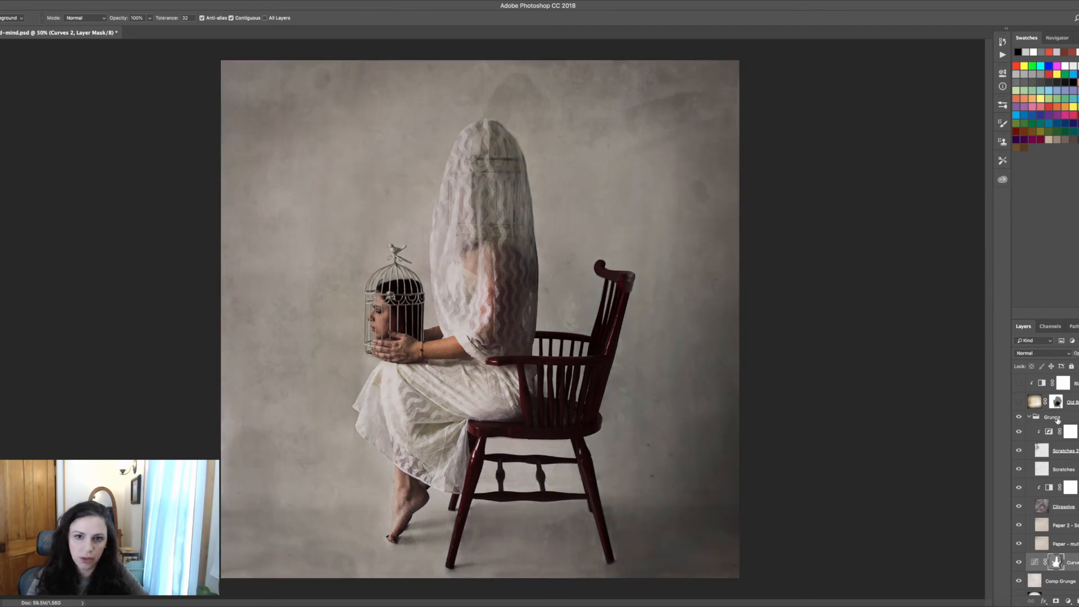
Select the Paper 2 and Paper multiply texture layers in turn to inspect their blend modes, then select the Citrasolve layer
left_click(1063, 530)
left_click(1062, 546)
left_click(1064, 529)
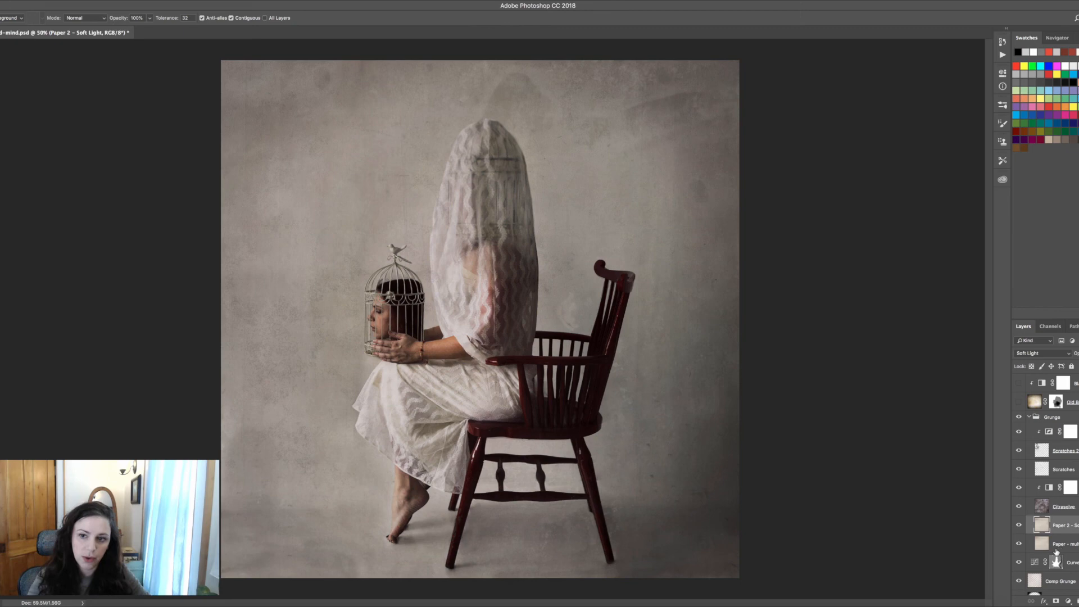
left_click(1058, 548)
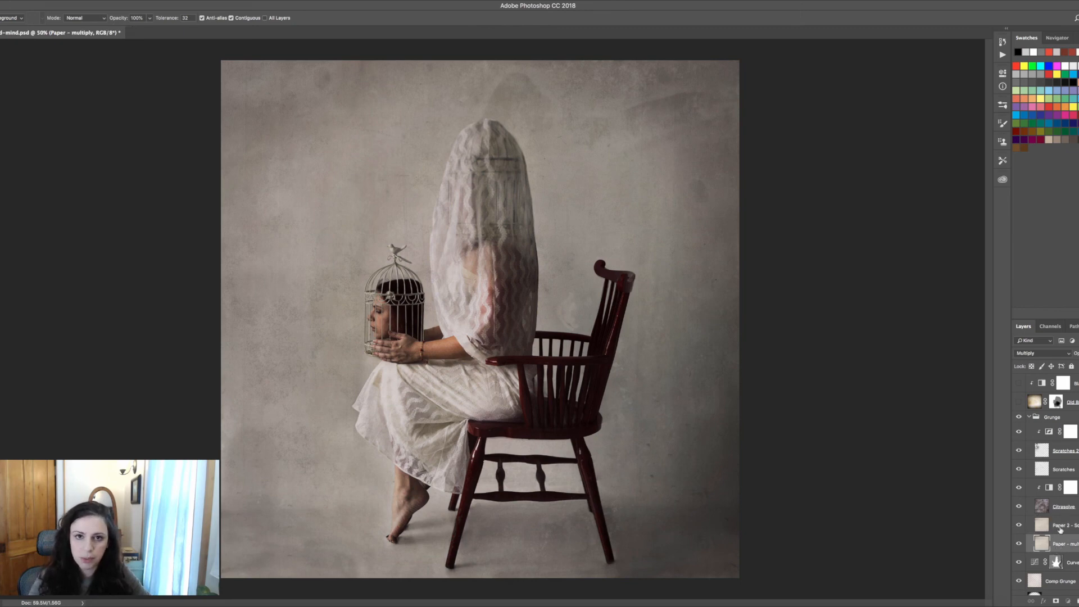
left_click(1061, 533)
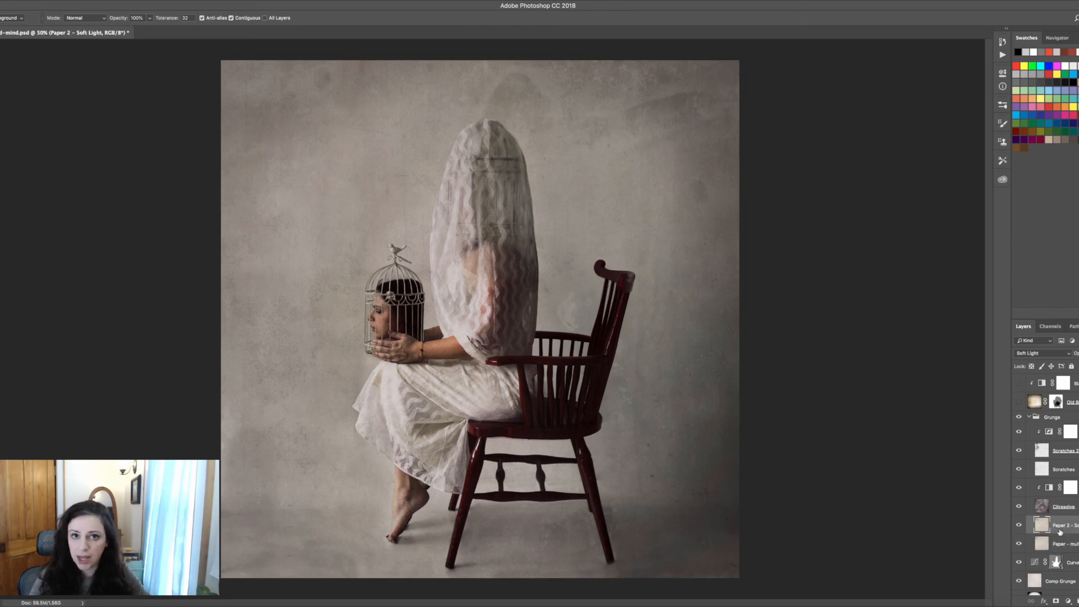
left_click(1041, 508)
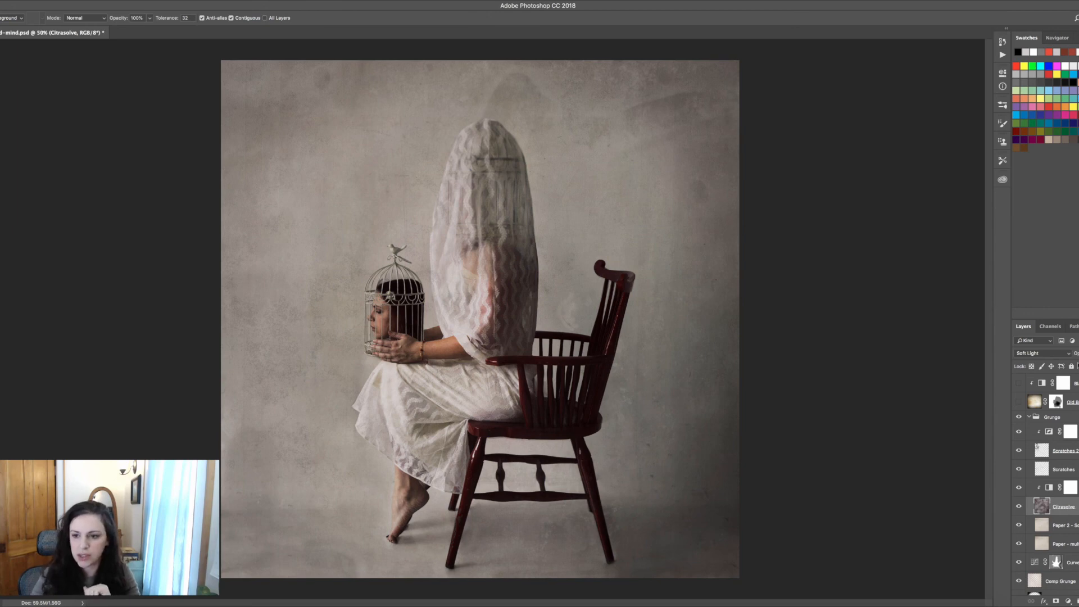
Temporarily switch the Citrasolve layer to Normal blend mode and raise its opacity to preview the texture
left_click(1069, 356)
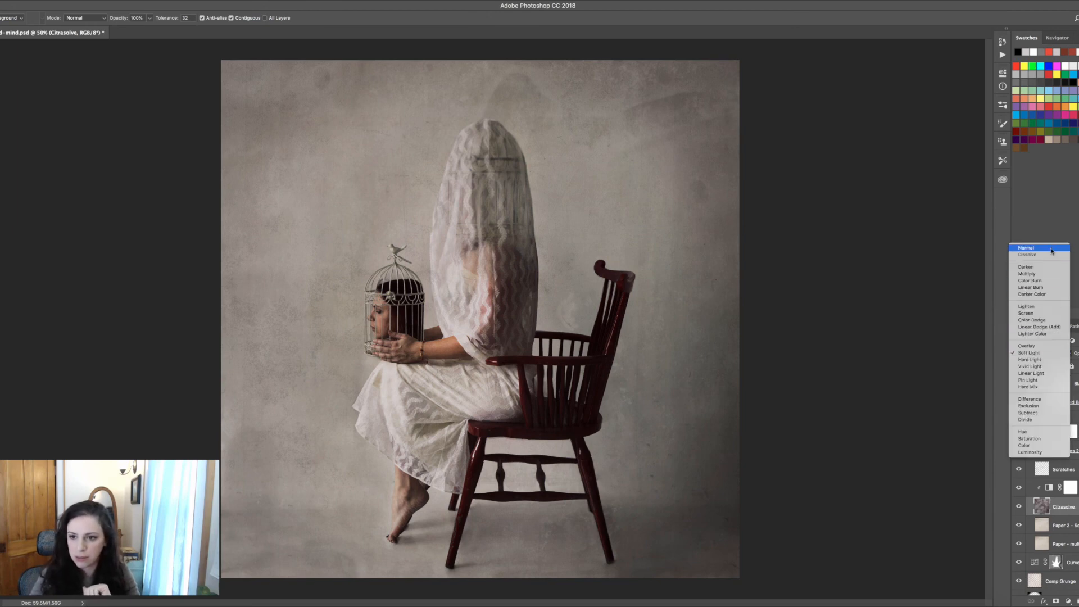
left_click(1028, 258)
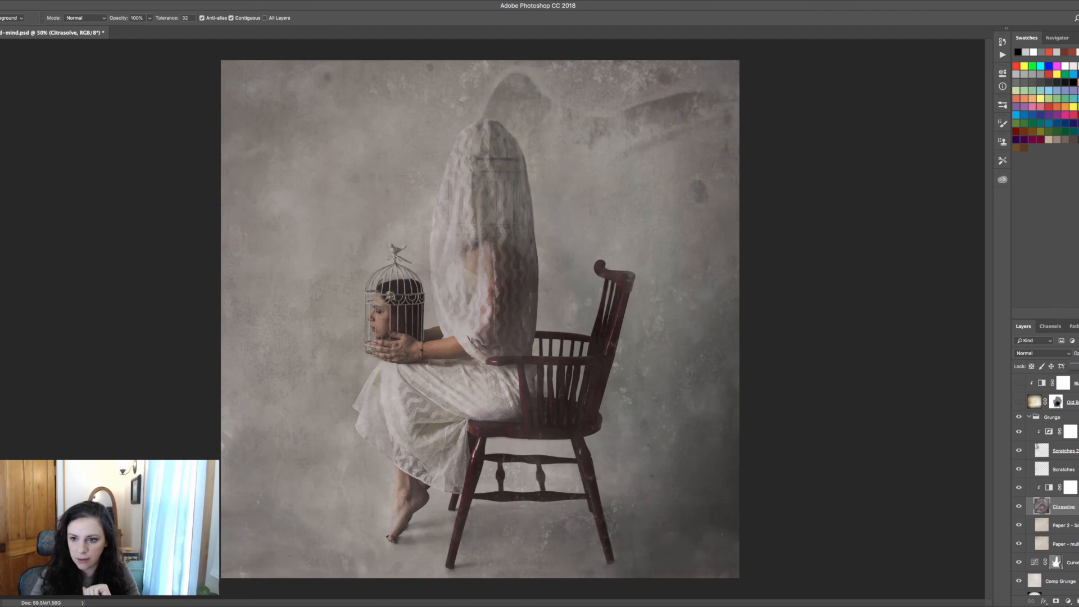
left_click_drag(1076, 353, 1078, 353)
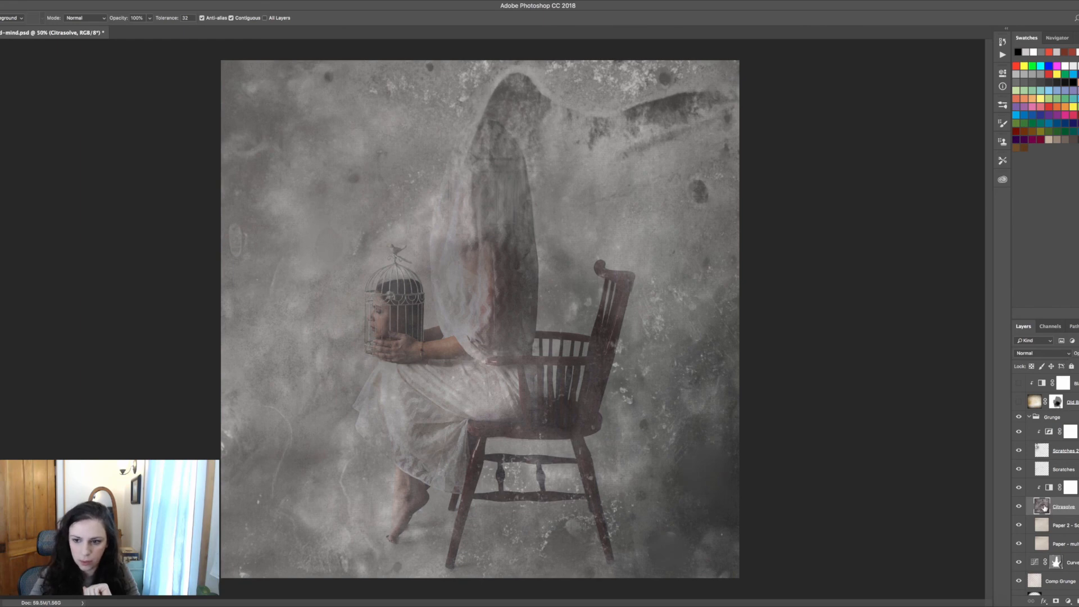
Select the Grunge group and toggle the Black & White 2 adjustment and Scratches layers off and on to compare
left_click(1061, 417)
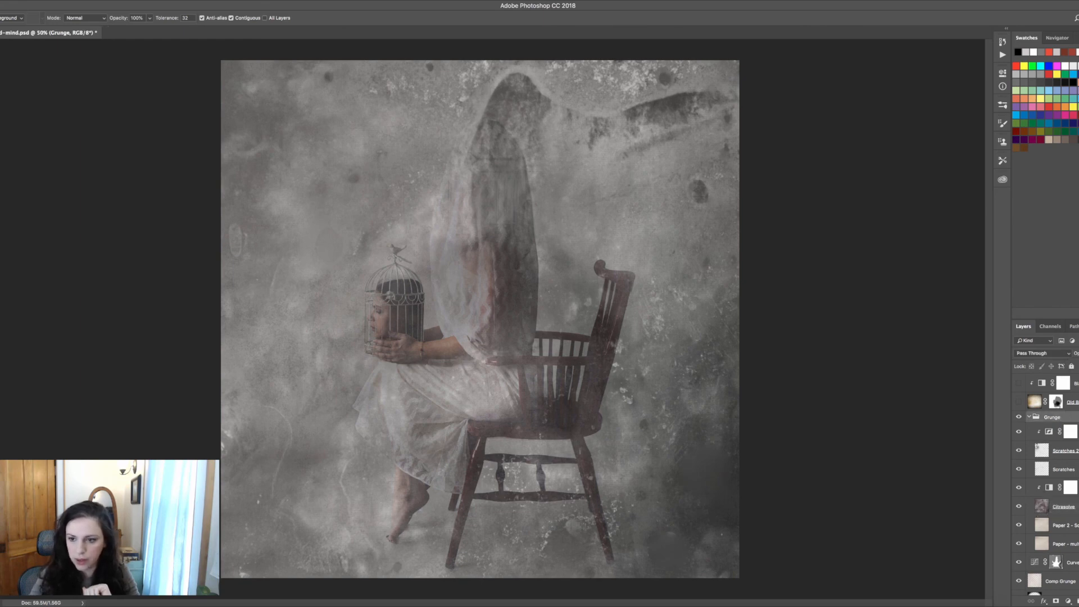
left_click_drag(1076, 367, 1078, 367)
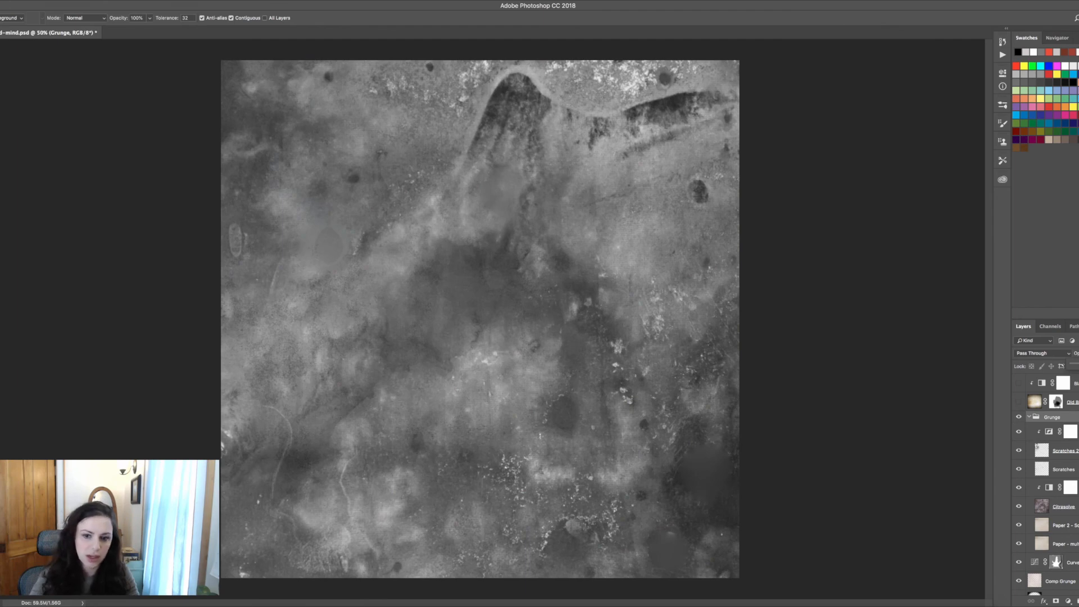
left_click(1070, 488)
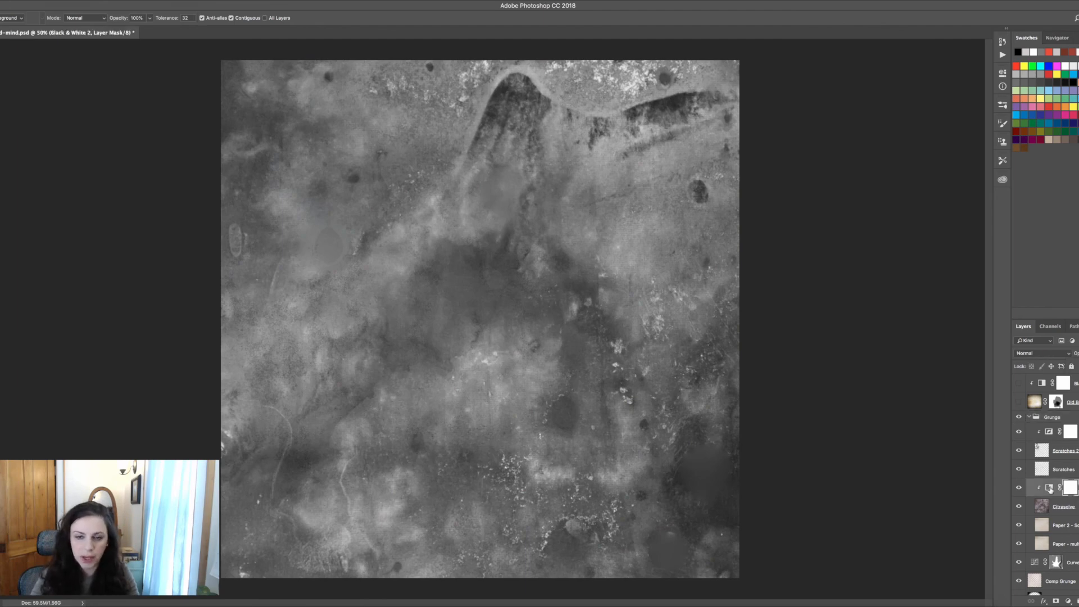
left_click(1019, 488)
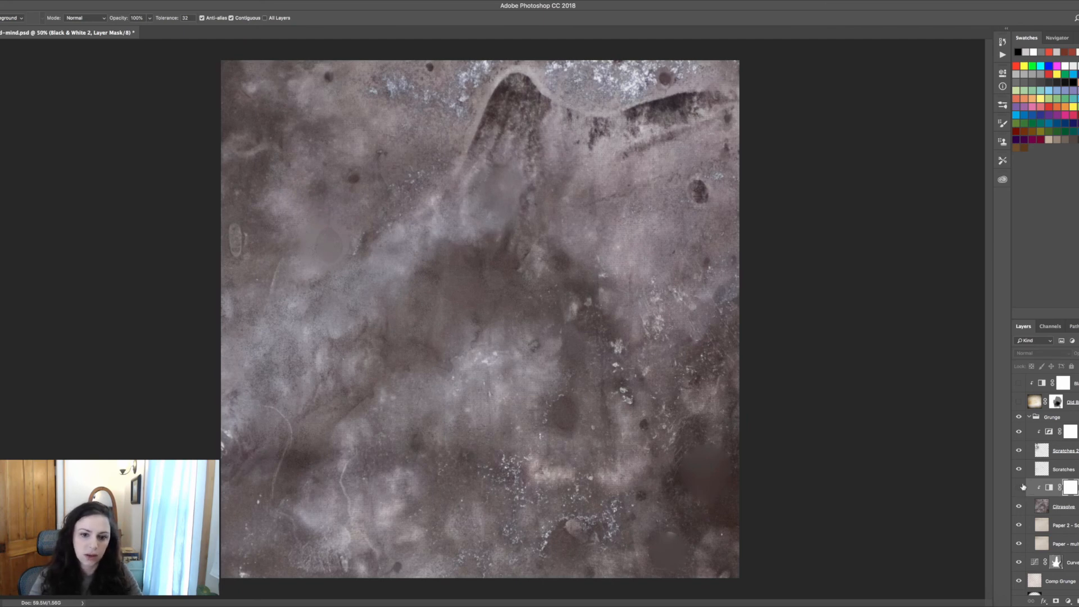
left_click(1019, 469)
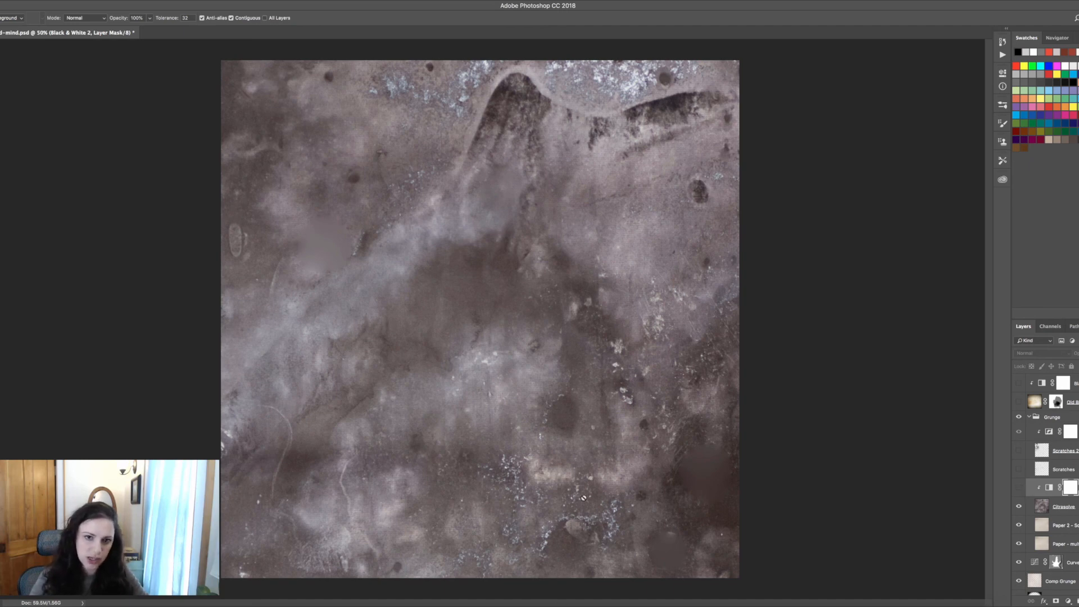
left_click(1019, 488)
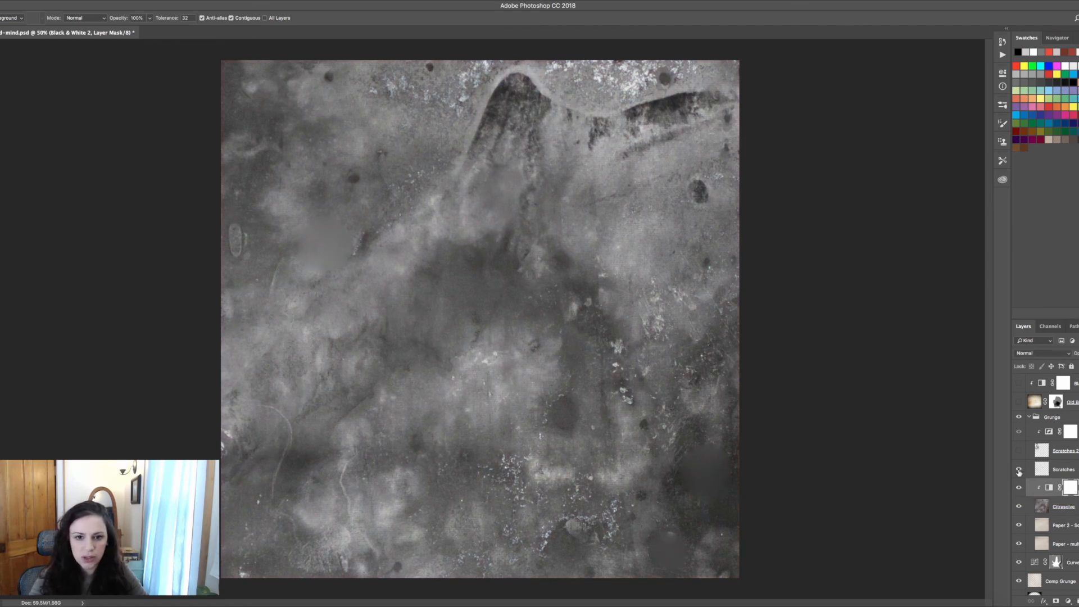
left_click(1019, 452)
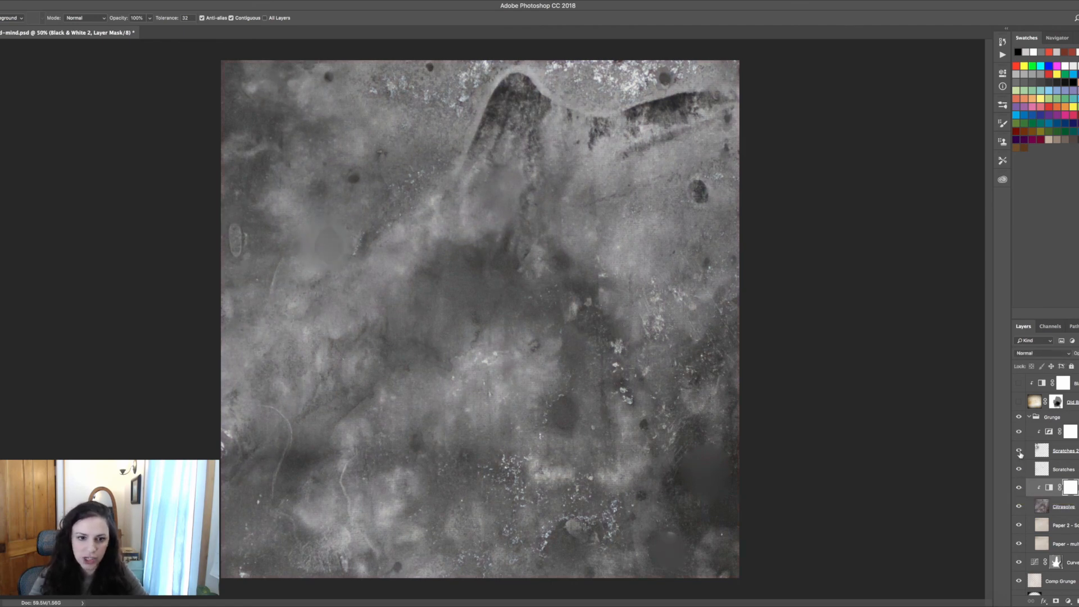
Lower the Grunge group's opacity and set the Citrasolve layer's blend mode back to Soft Light
left_click(1029, 417)
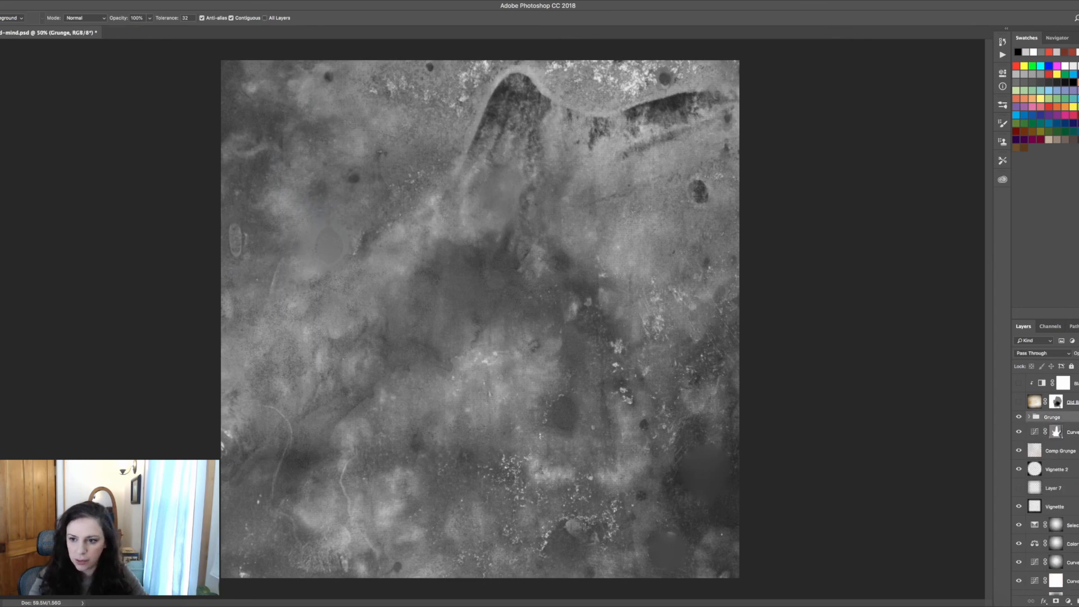
left_click_drag(1078, 354, 1068, 354)
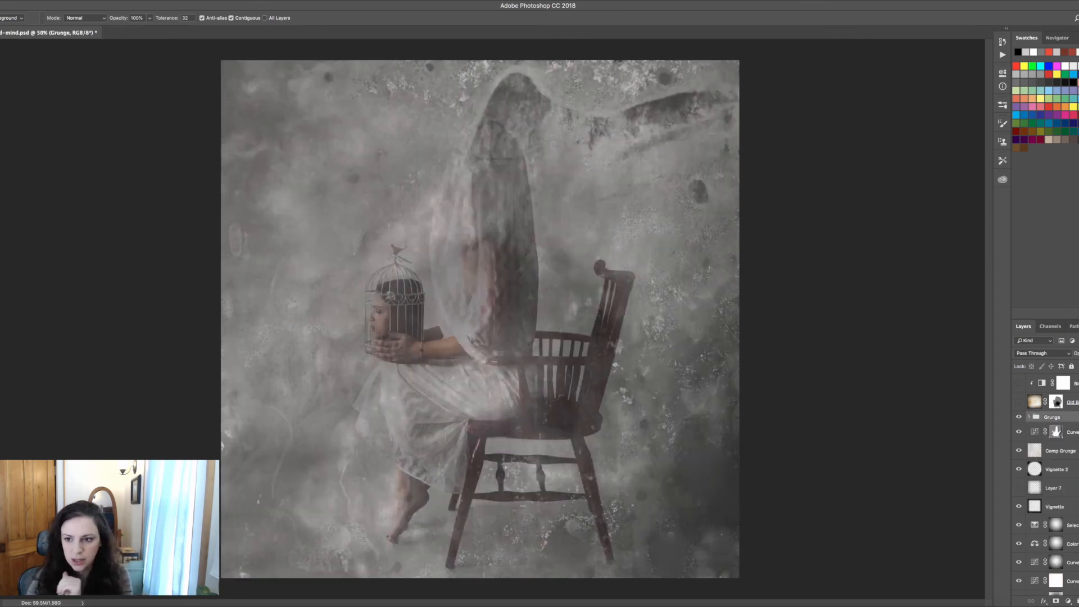
left_click(1029, 417)
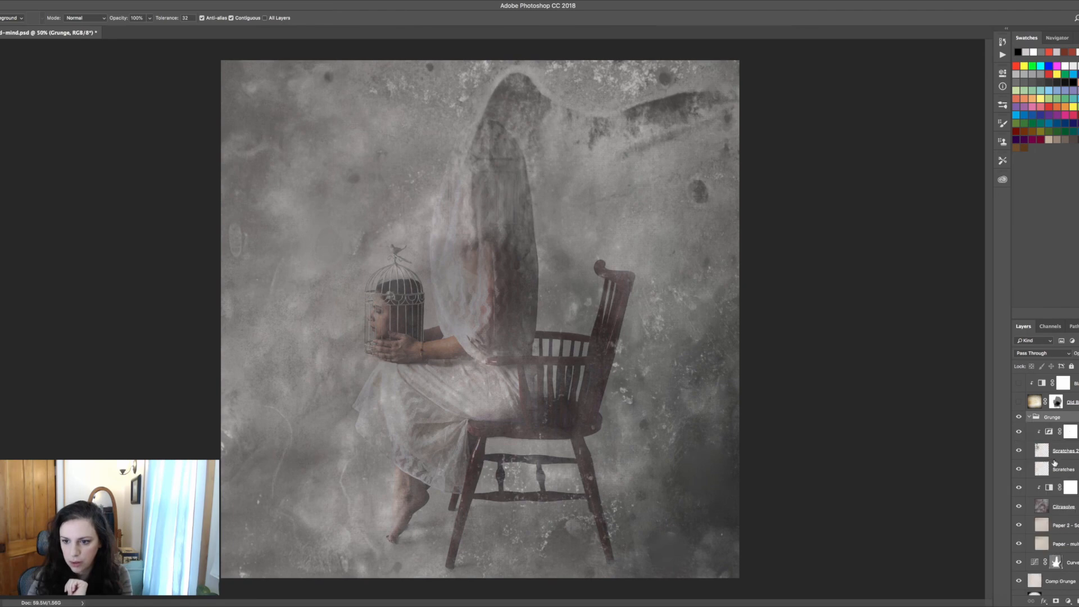
left_click(1053, 504)
left_click(1055, 352)
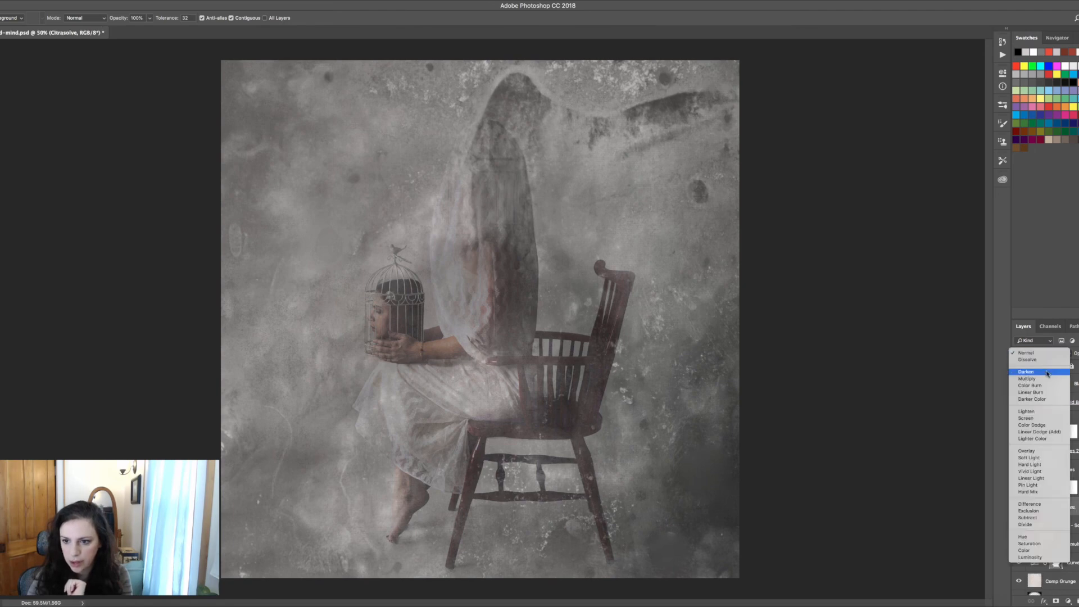
left_click(1037, 458)
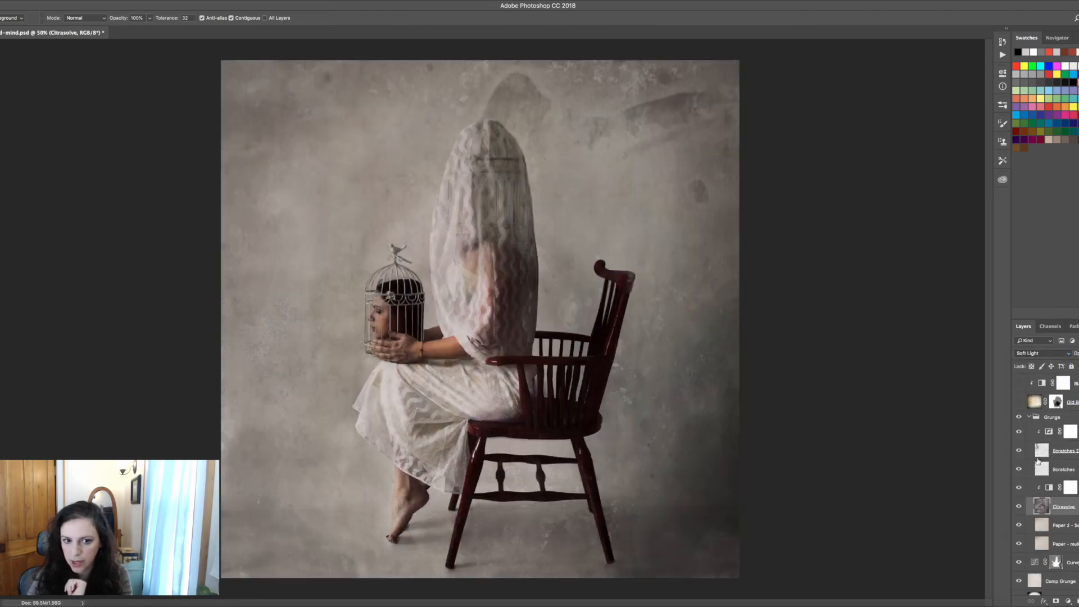
Collapse the Grunge group and turn on the Old photo layer above it
left_click(1029, 418)
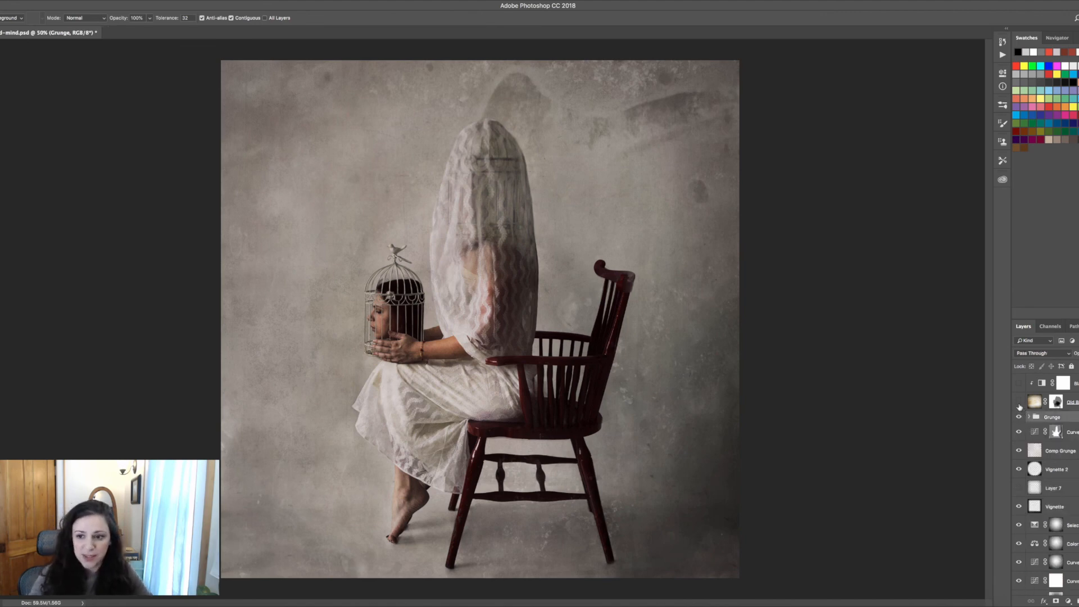
left_click(1020, 403)
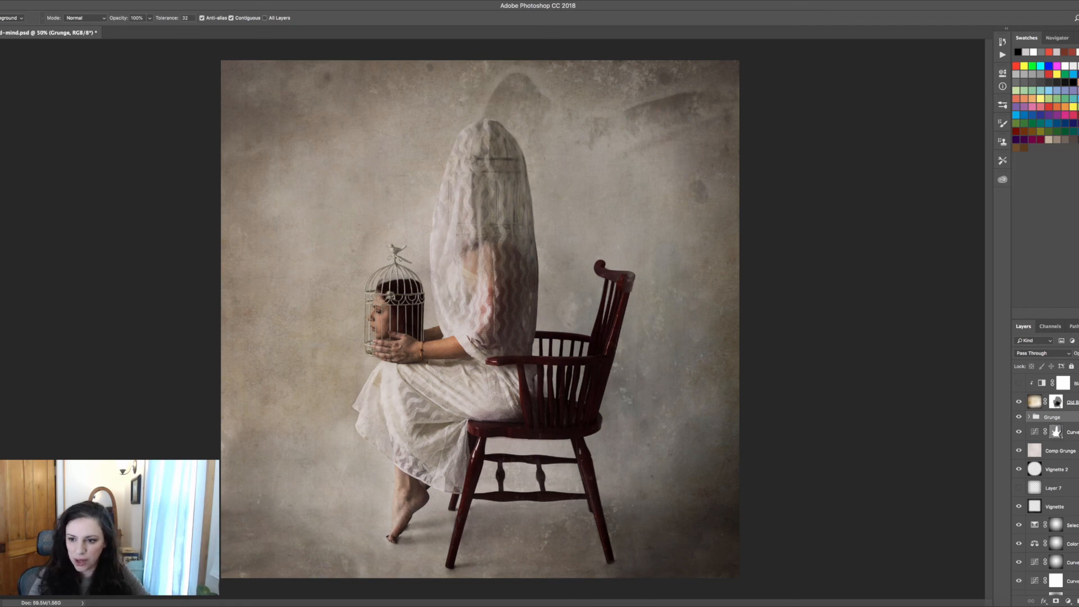
scroll(1045, 483, "up", 3)
Toggle the adjustment above the Old photo layer to compare, then turn on the Levels and top Allenstin layers
left_click(1019, 440)
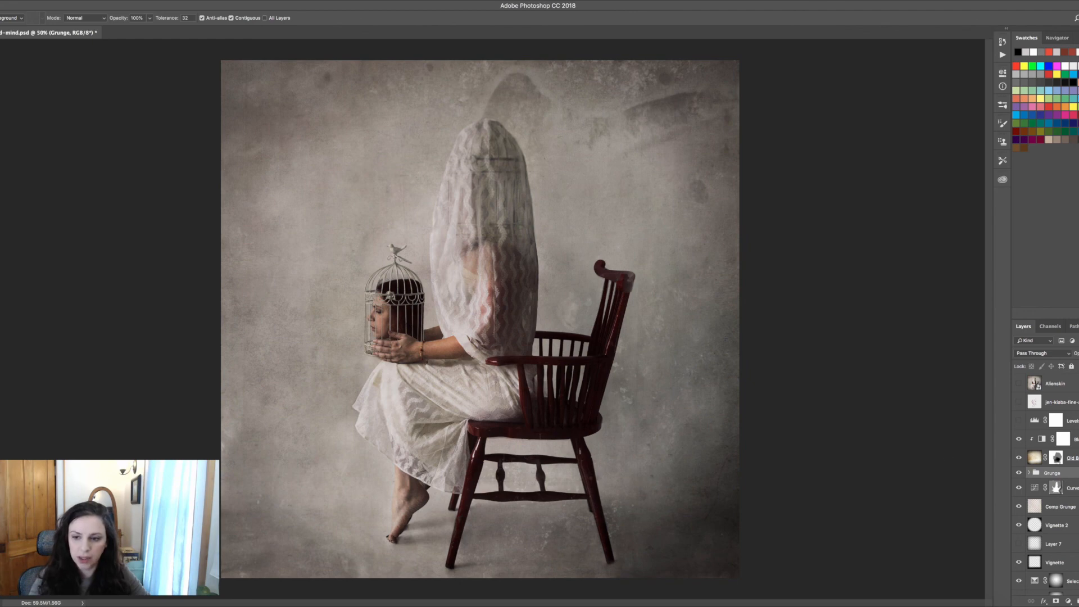
left_click(1018, 440)
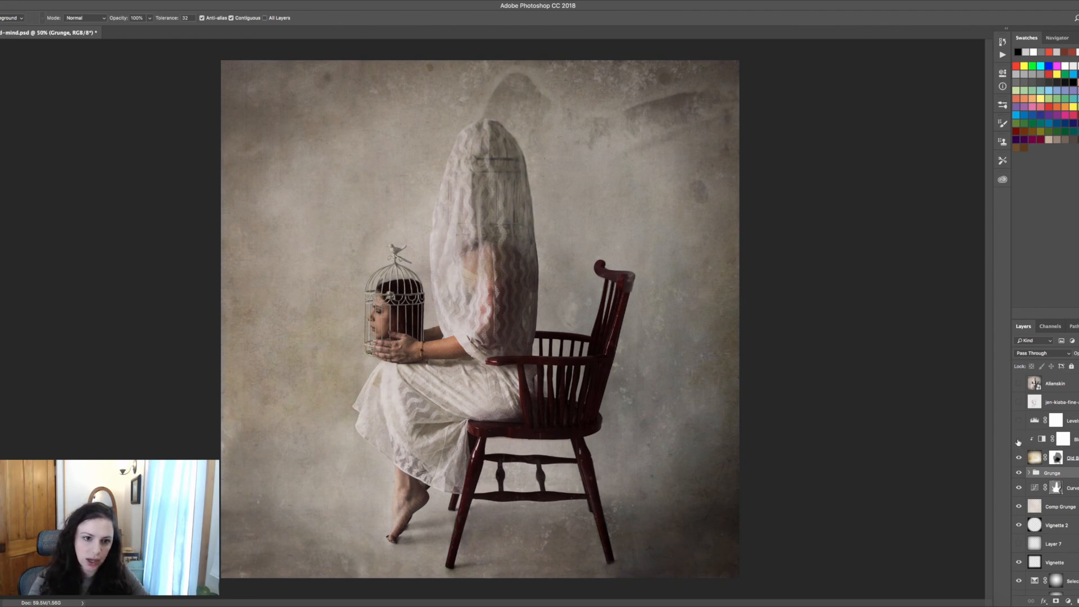
left_click(1018, 440)
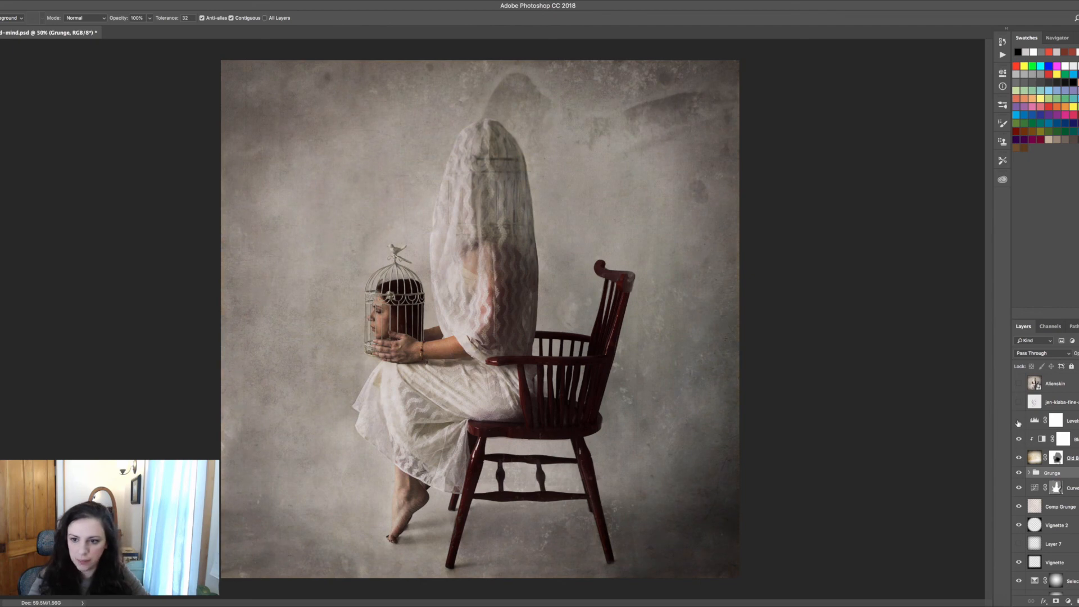
left_click(1018, 421)
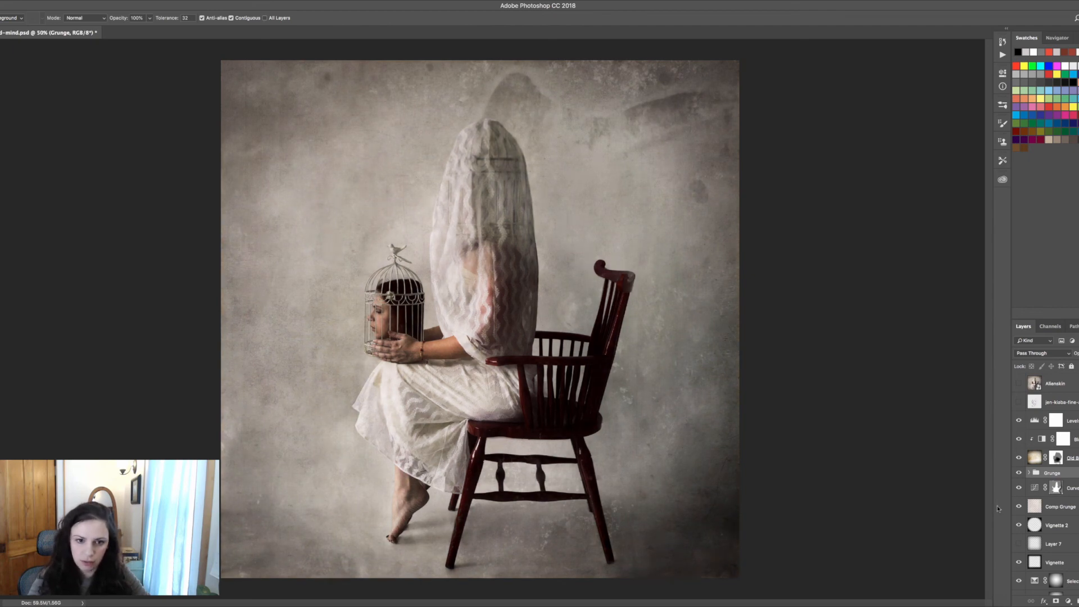
left_click(1019, 384)
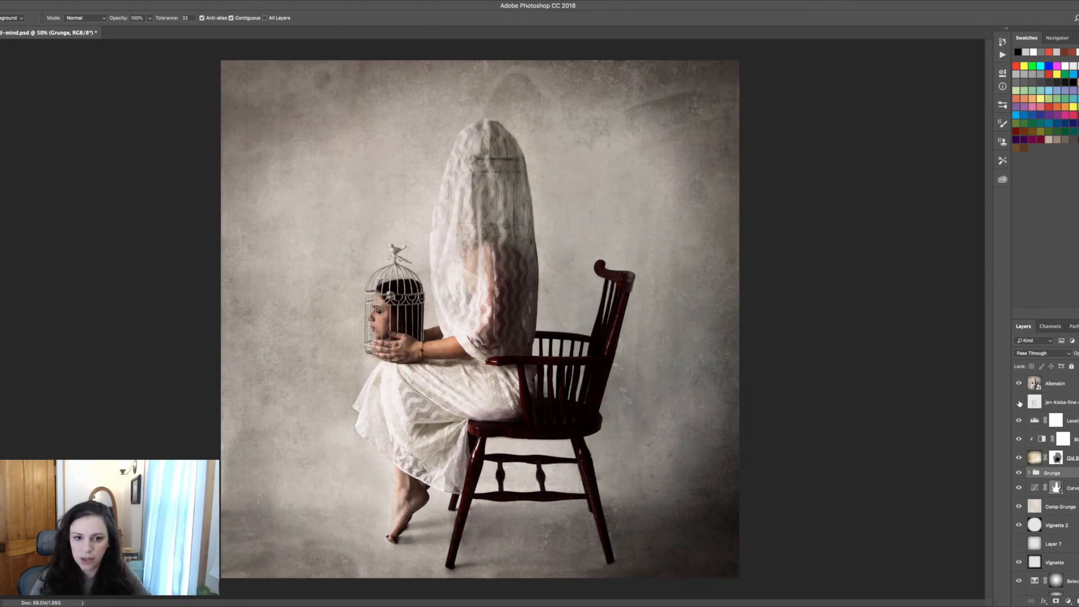